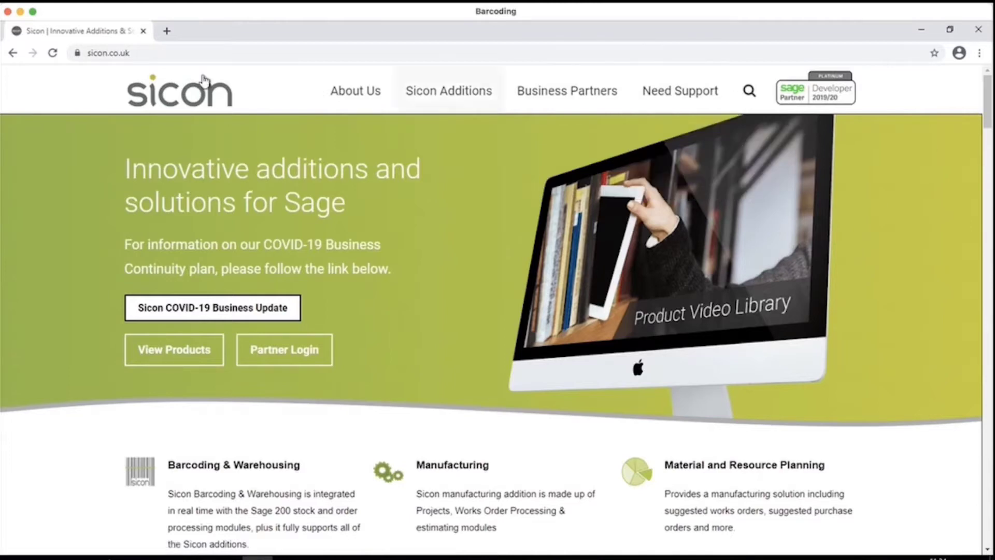
Step: Minimise the Sicon website window and switch to Sage 200
drag(987, 106, 980, 78)
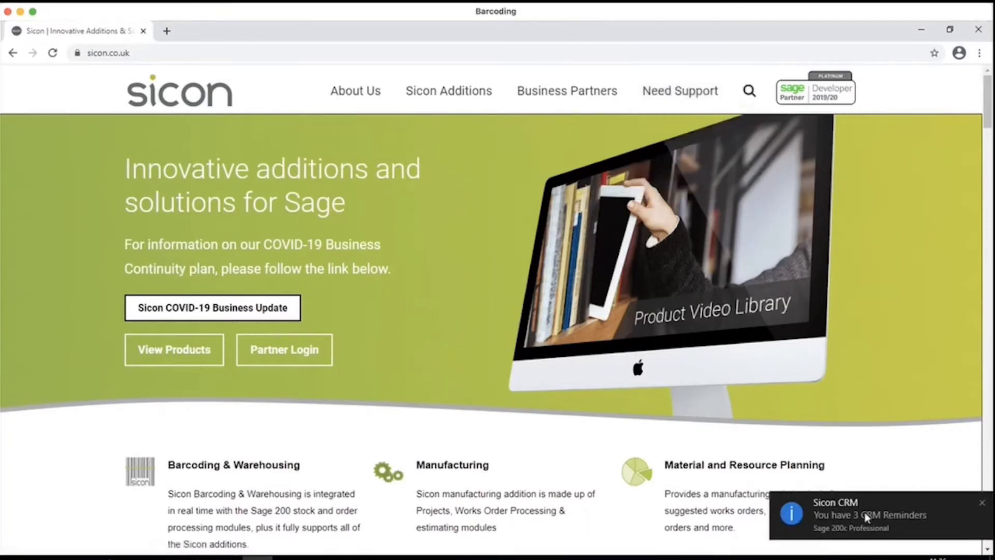
click(929, 37)
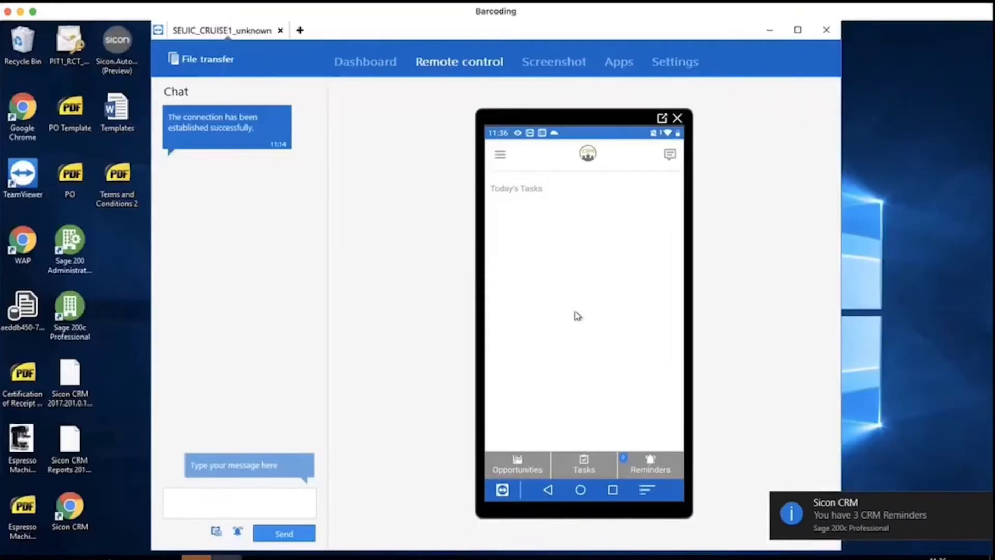
mouse_move(199, 557)
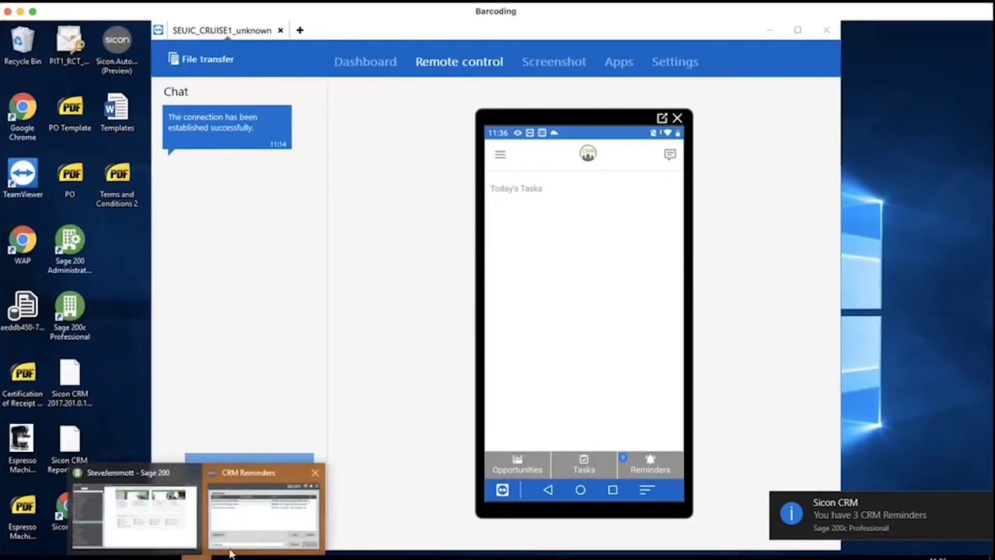
click(173, 532)
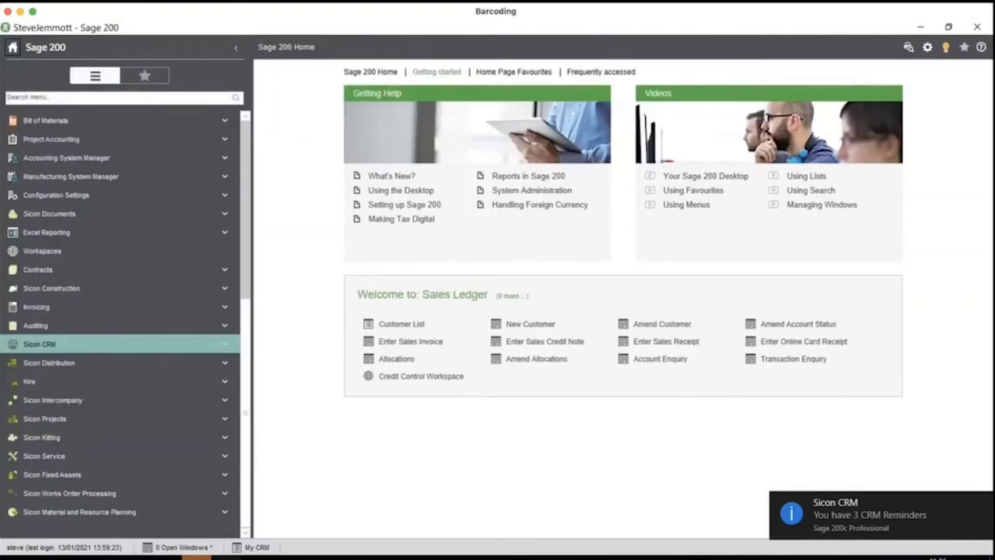
Step: Bring up the CRM Reminders window and snooze all reminders for 30 minutes
mouse_move(228, 556)
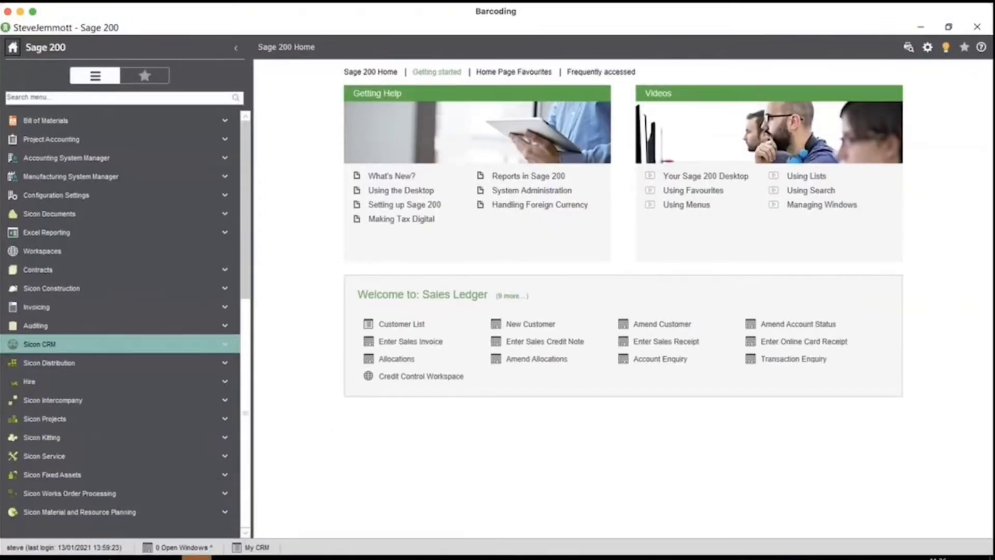
mouse_move(197, 554)
click(270, 518)
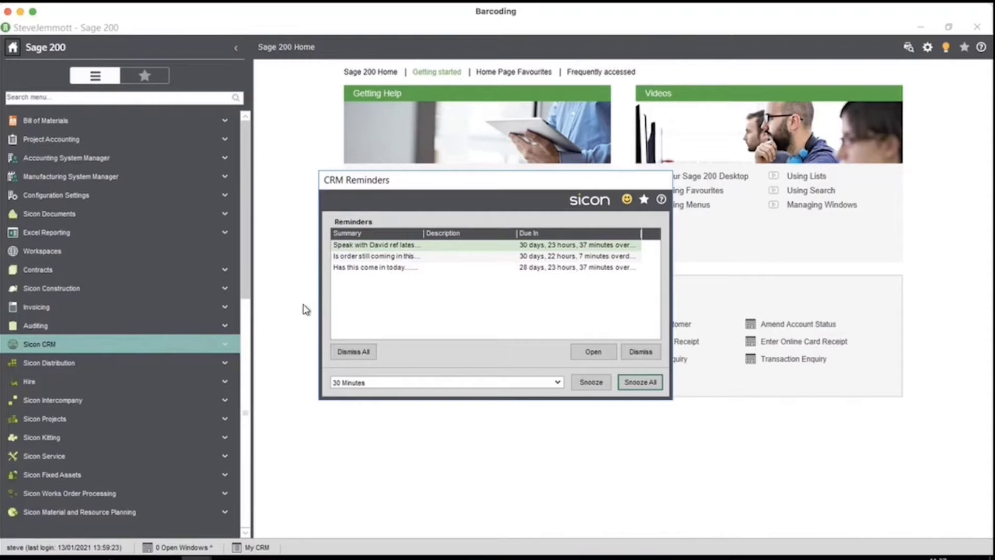
click(641, 383)
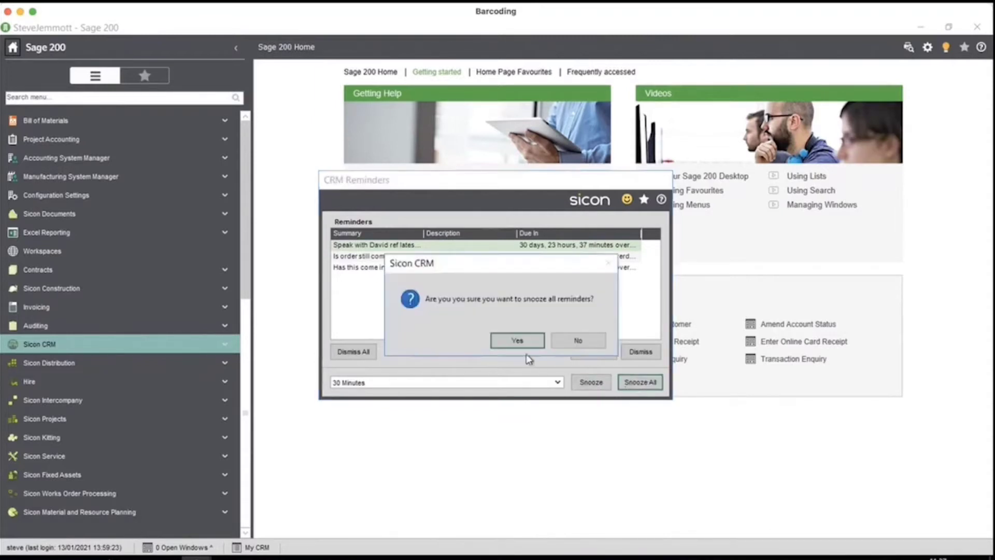
click(521, 342)
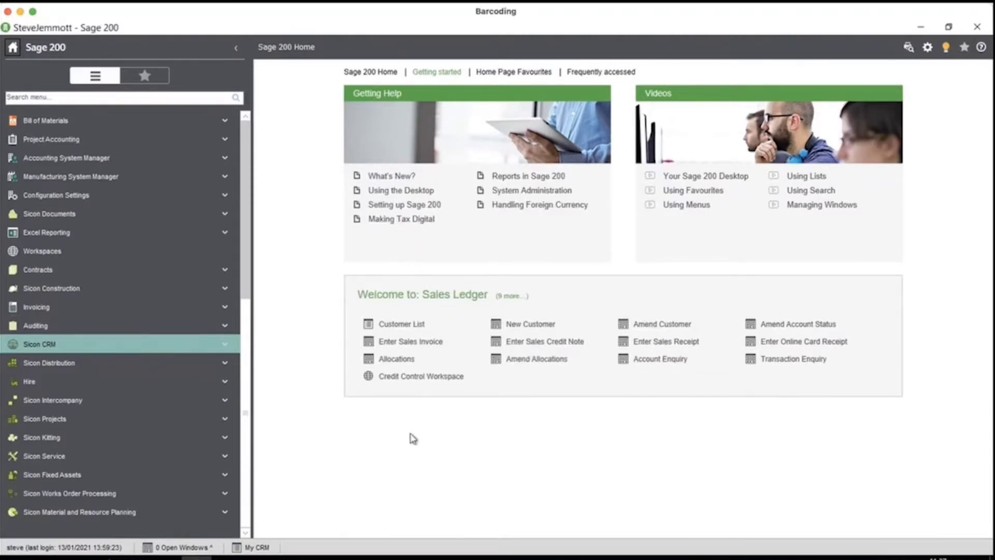
Step: Open employee maintenance in Sicon CRM and load the record of the third listed employee
scroll(245, 304, up, 2)
scroll(252, 211, up, 4)
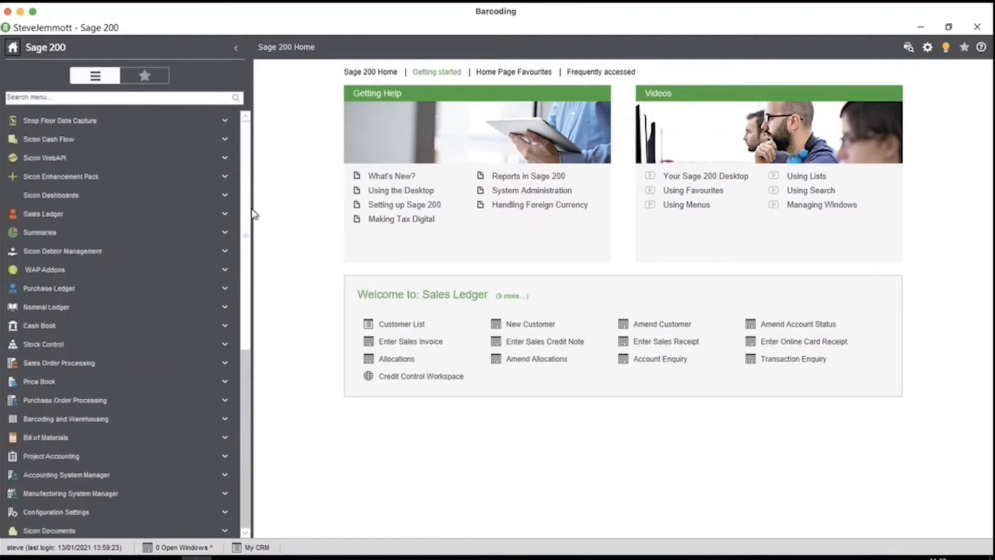
scroll(124, 311, down, 6)
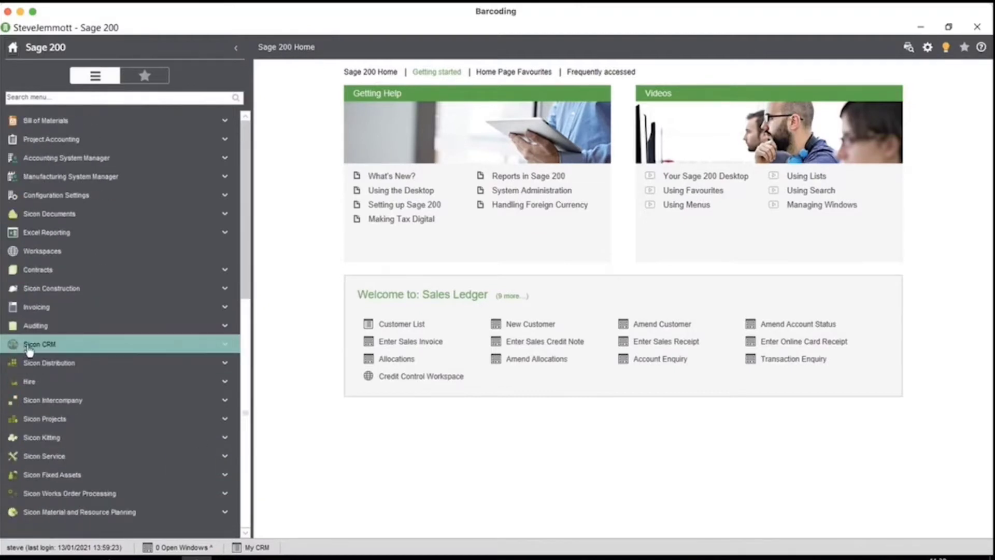
click(27, 350)
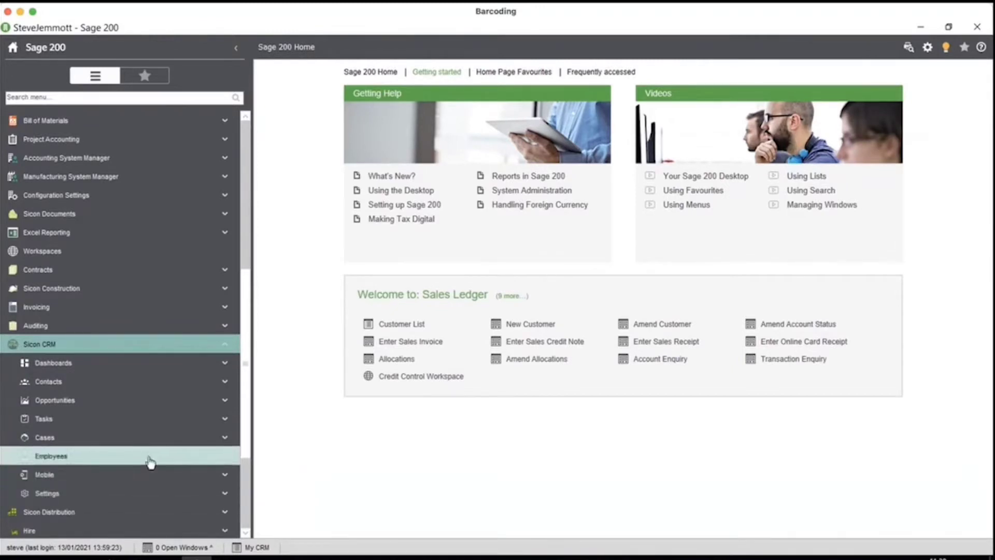
click(88, 458)
click(87, 473)
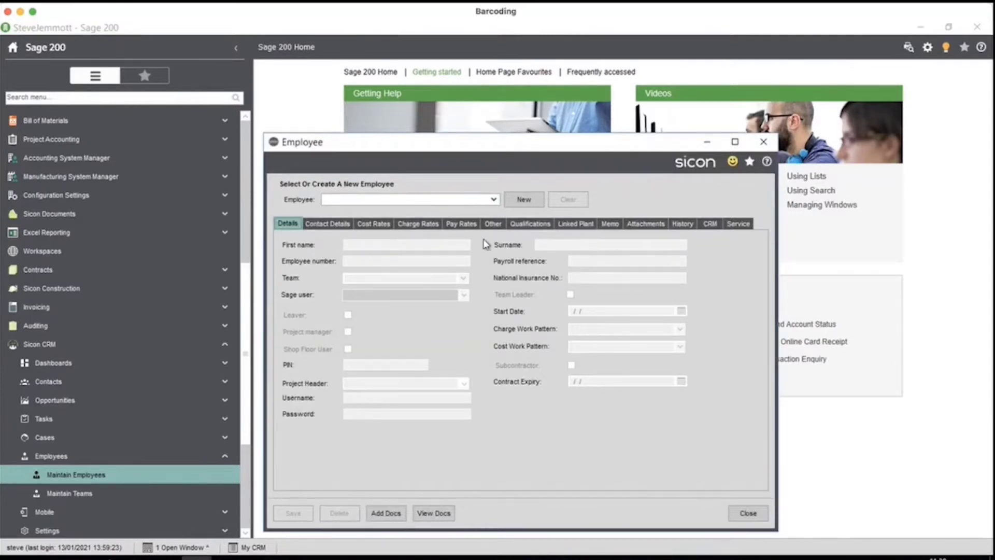
click(494, 200)
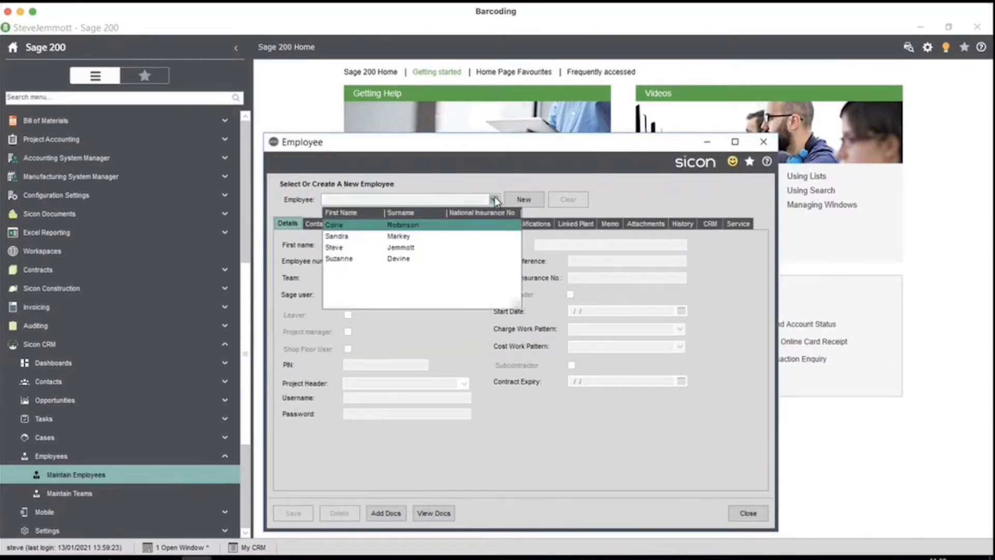
click(386, 247)
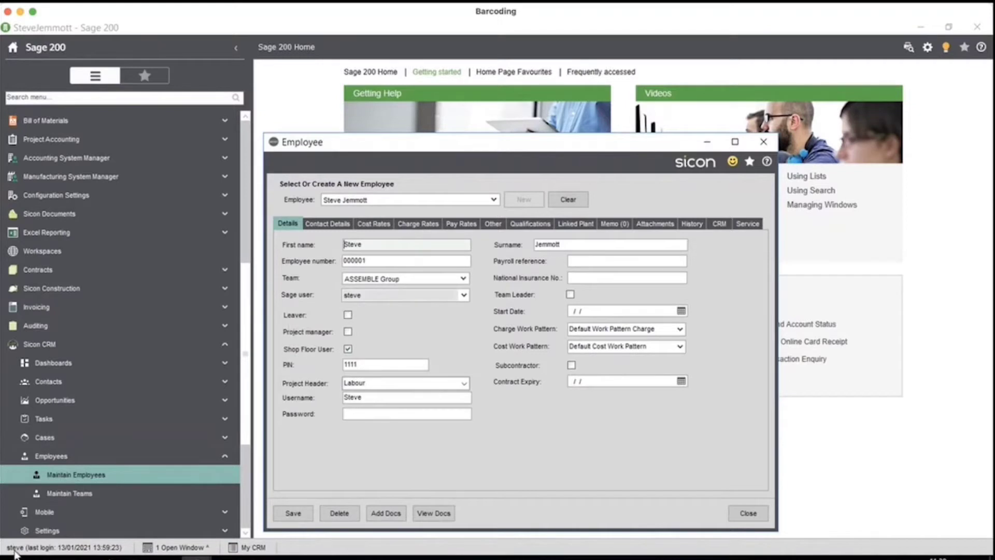
Step: View the employee's CRM settings, checking the user licence levels and the territory hierarchy
click(719, 224)
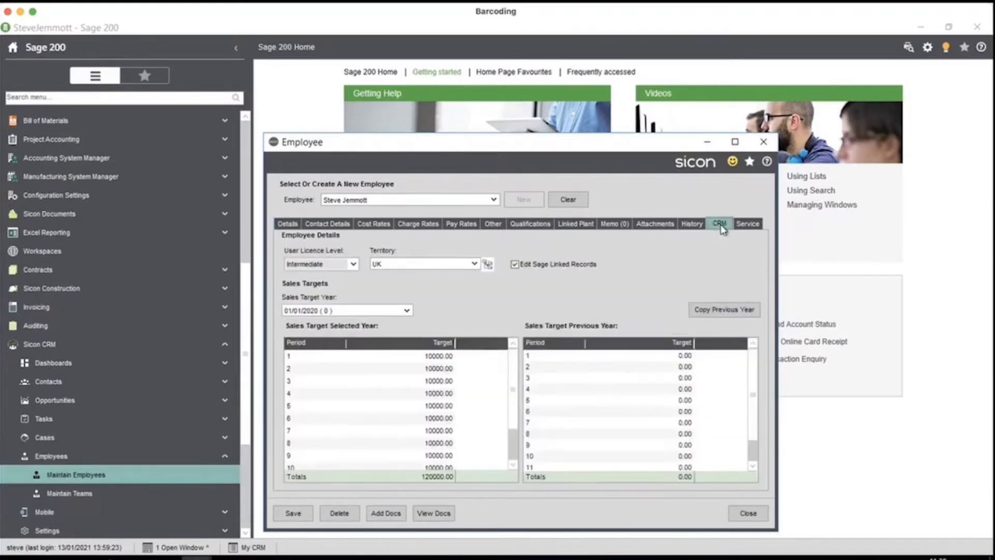
click(353, 265)
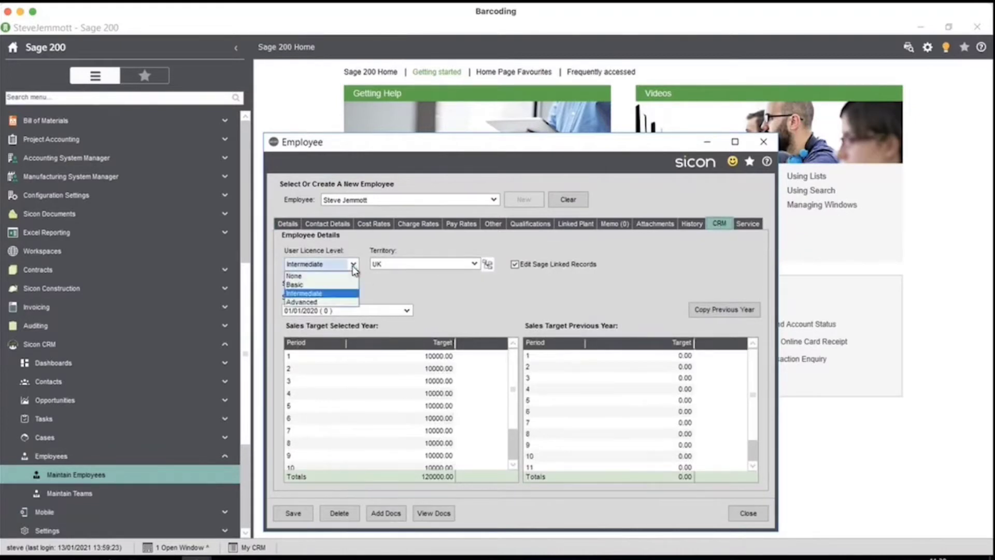
click(380, 297)
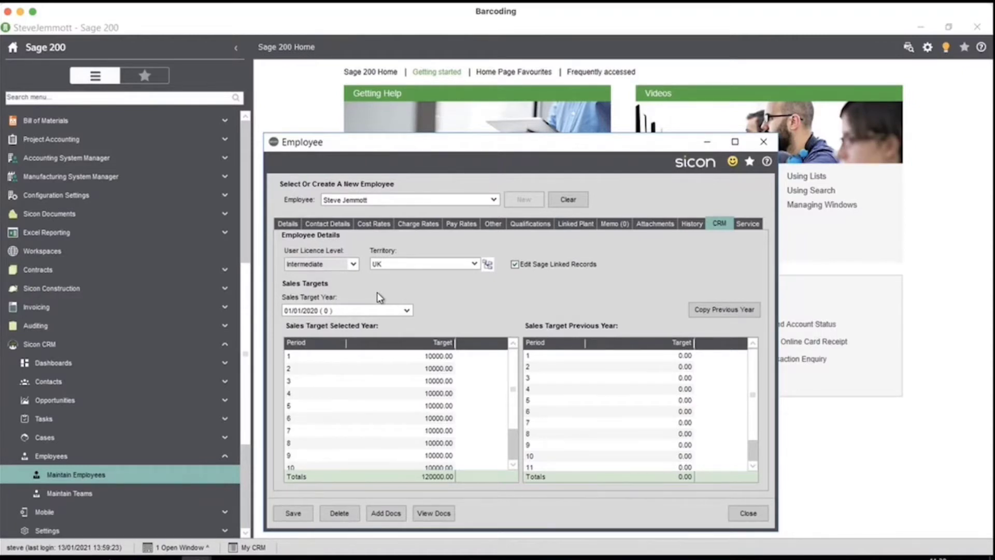
click(488, 264)
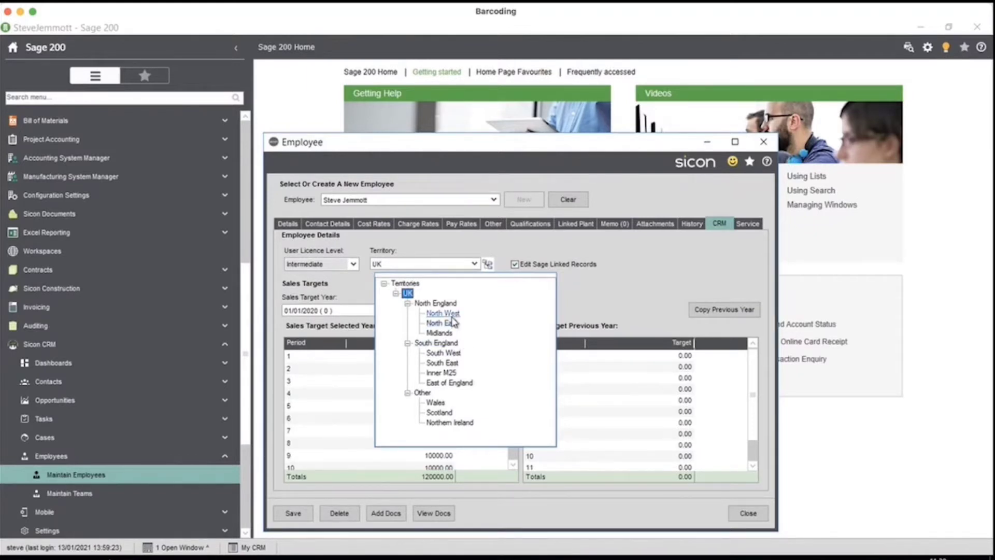
click(593, 297)
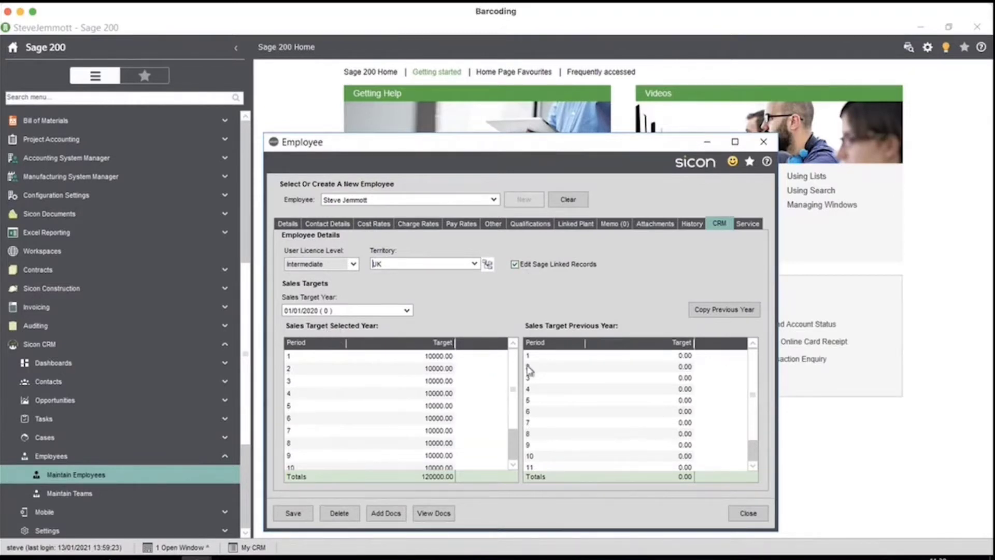
Step: Check the employee's sales target year options and close the employee record without saving
click(407, 310)
click(447, 298)
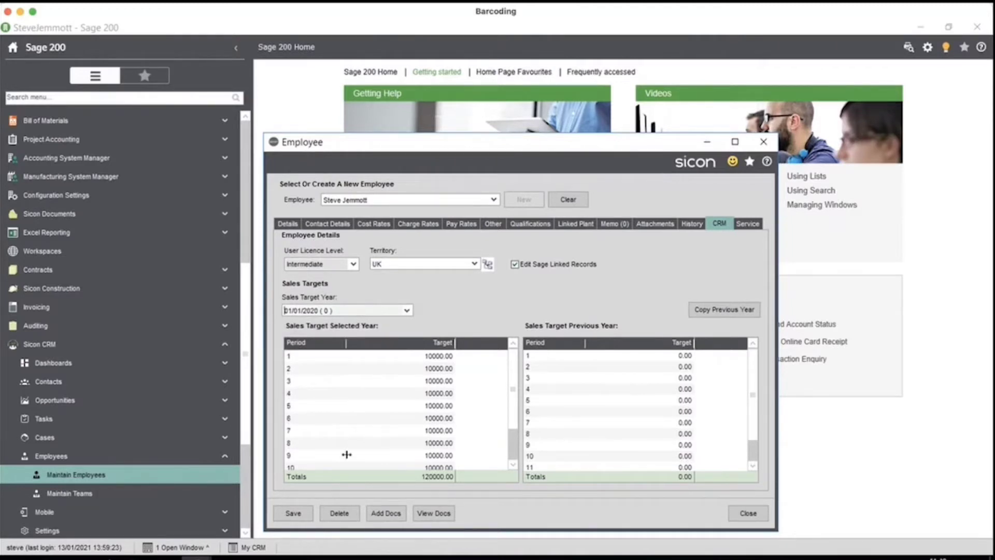
click(744, 515)
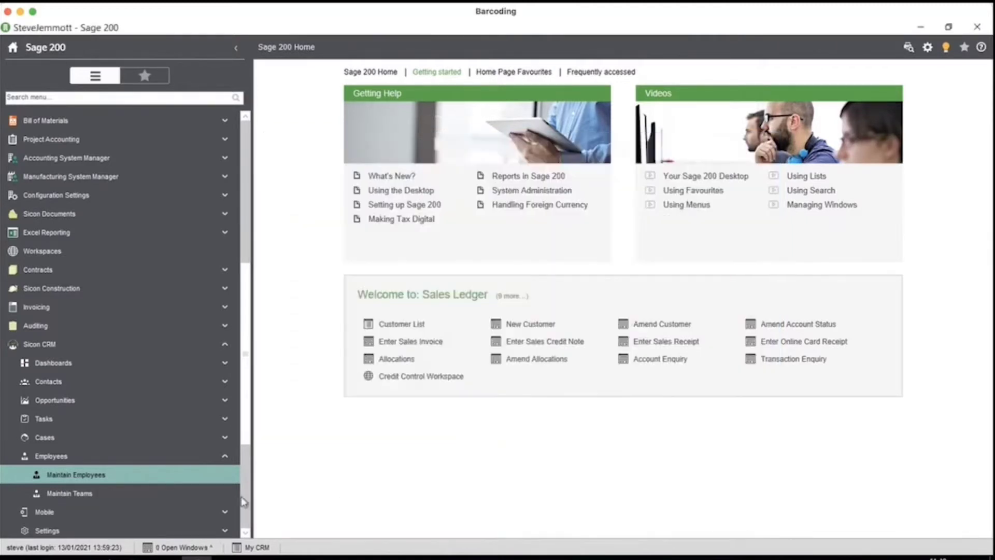
Step: Open team maintenance, view the employees belonging to the ASSEMBLE Group team, and close it without saving
click(111, 493)
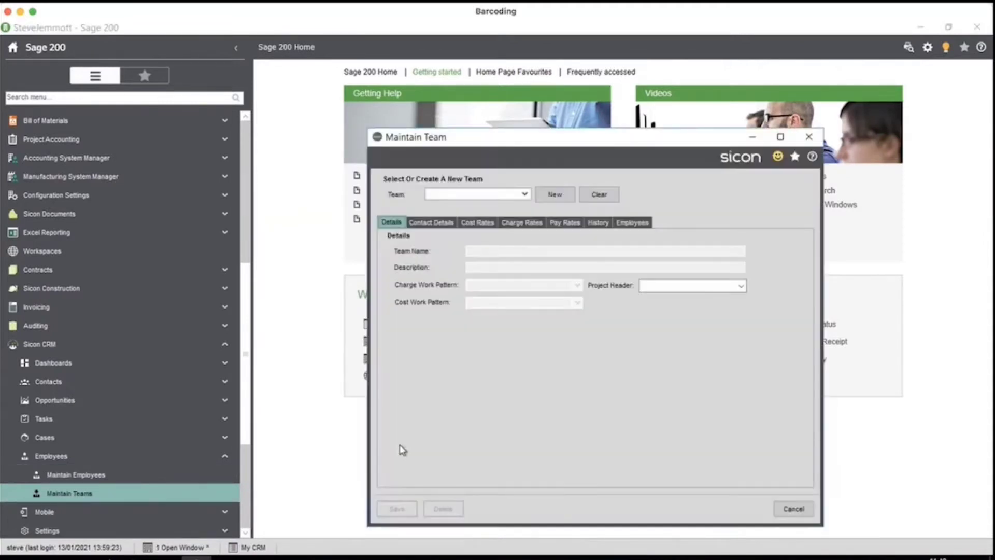
click(524, 194)
click(474, 208)
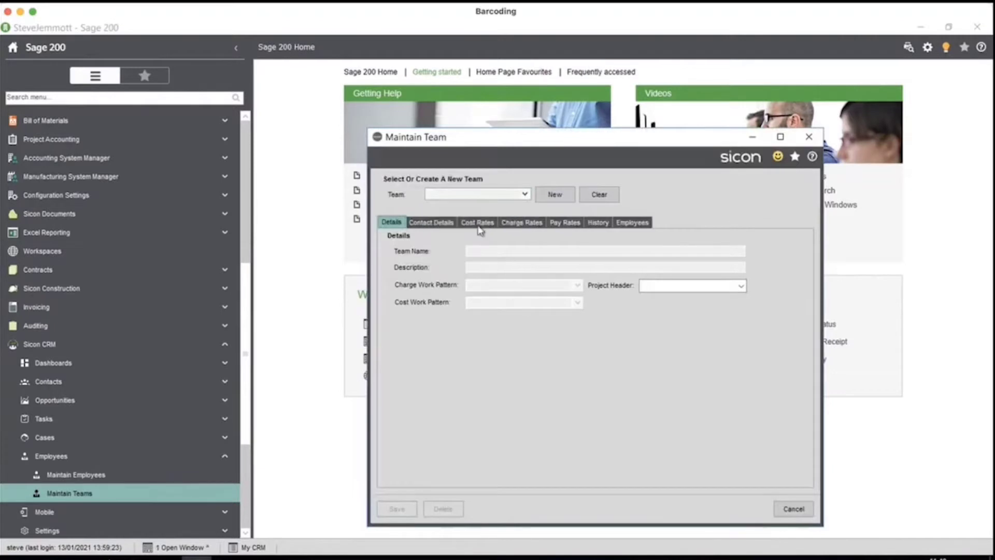
click(648, 224)
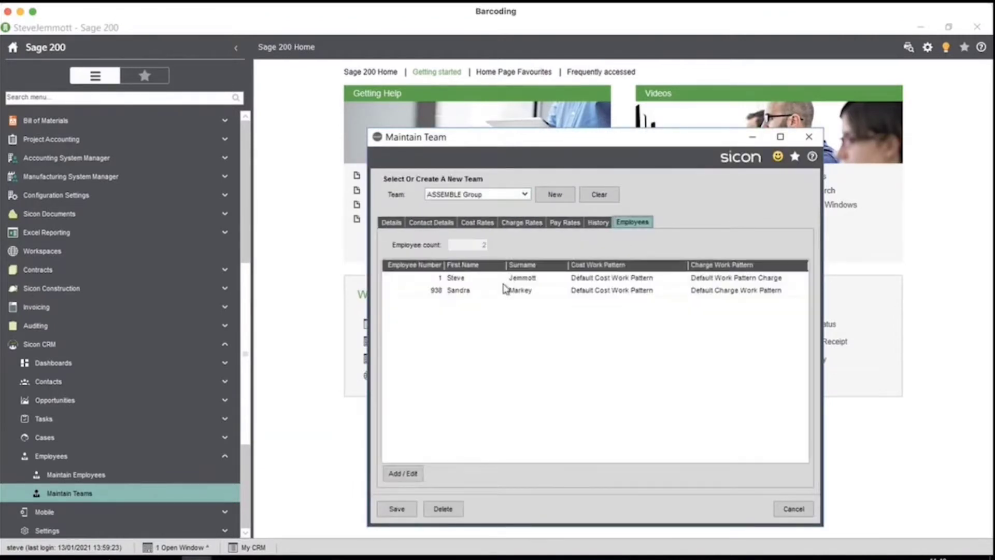
click(791, 509)
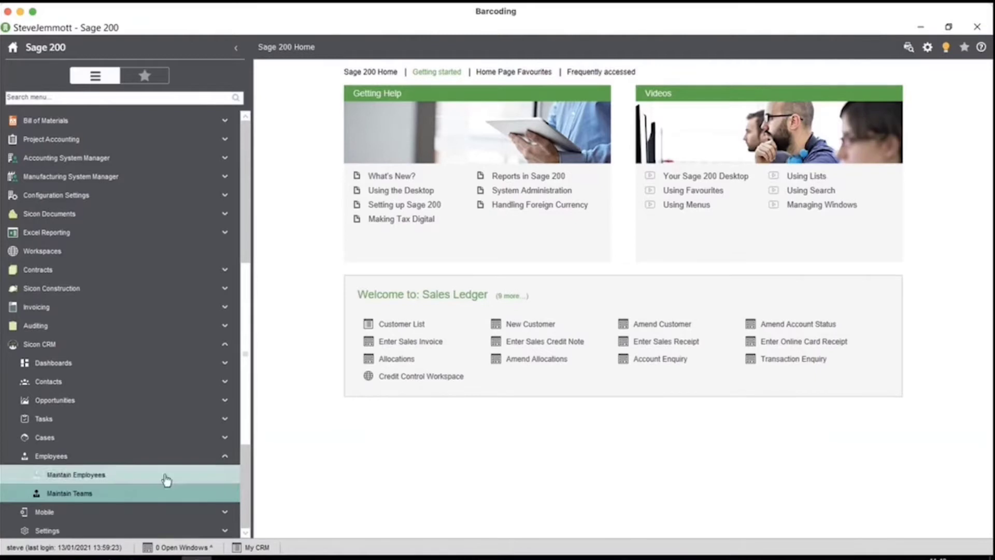
Step: Open the Sicon CRM company search and list all companies without any filters
click(134, 463)
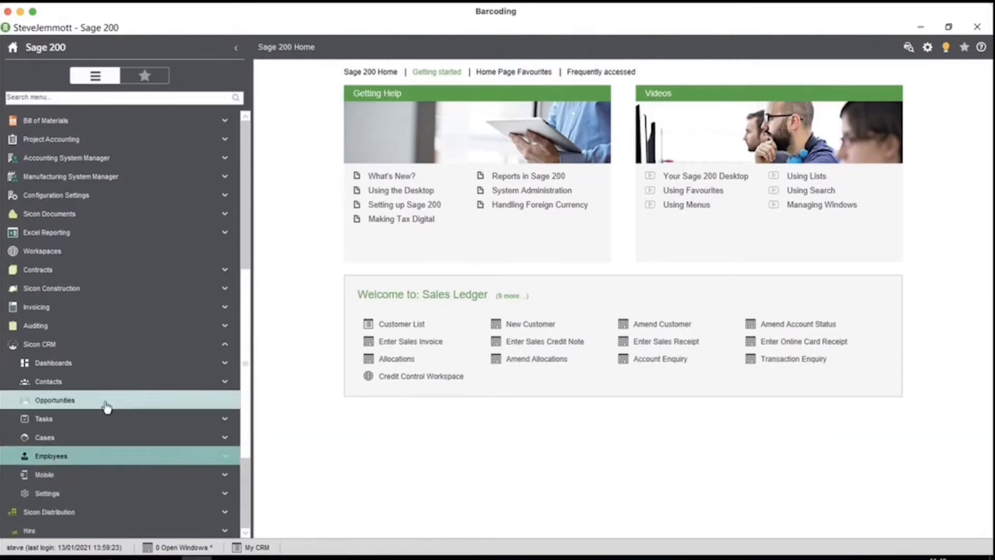
click(134, 389)
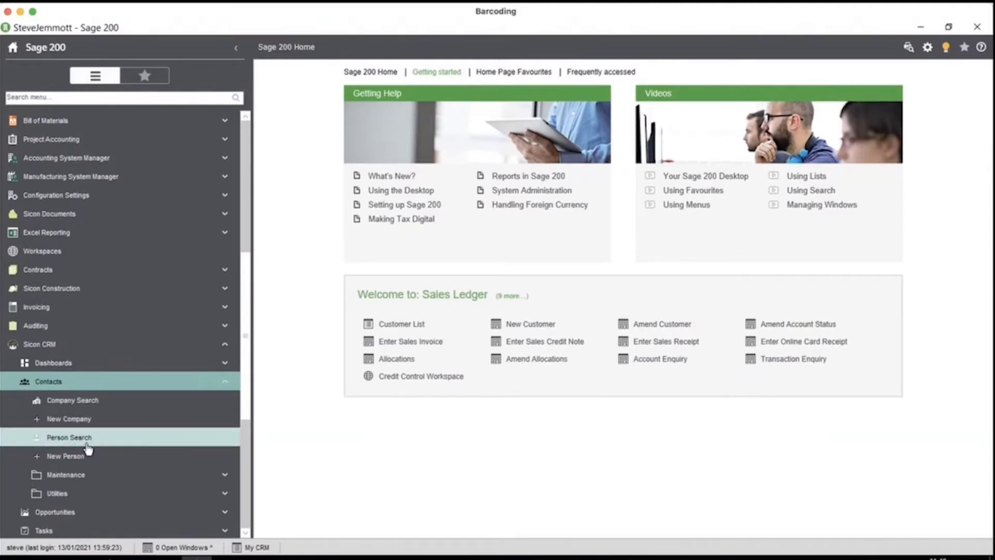
click(81, 401)
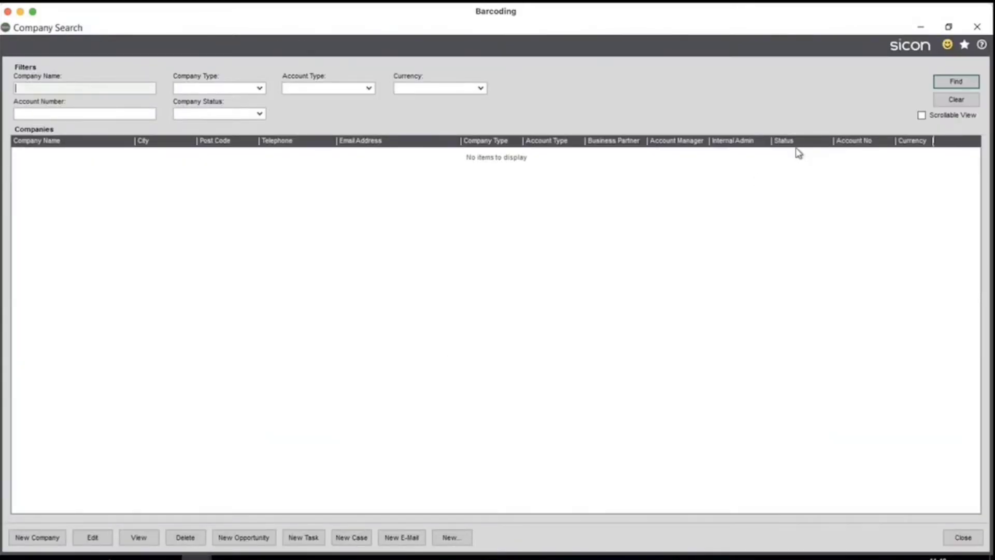
click(956, 82)
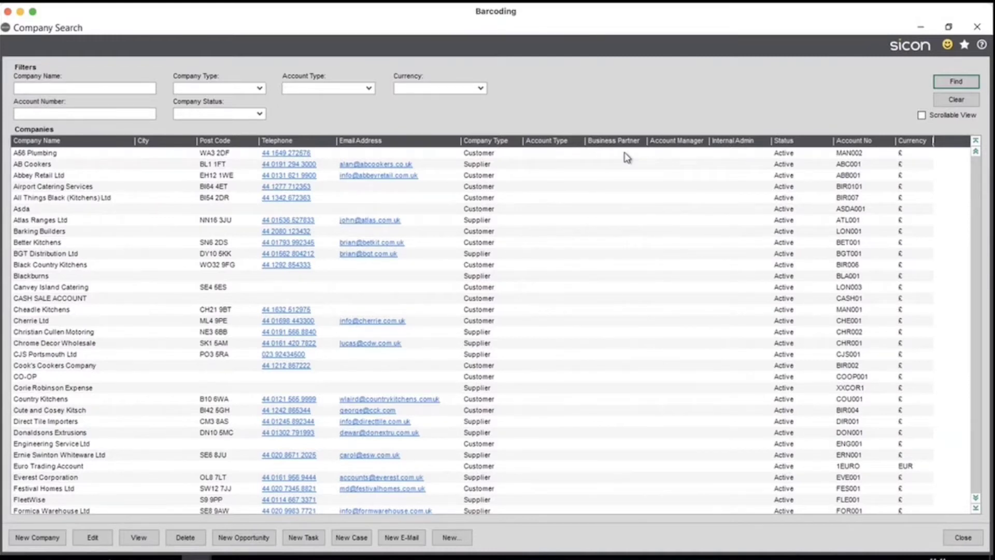
Step: Search the companies by the name "retail"
click(70, 88)
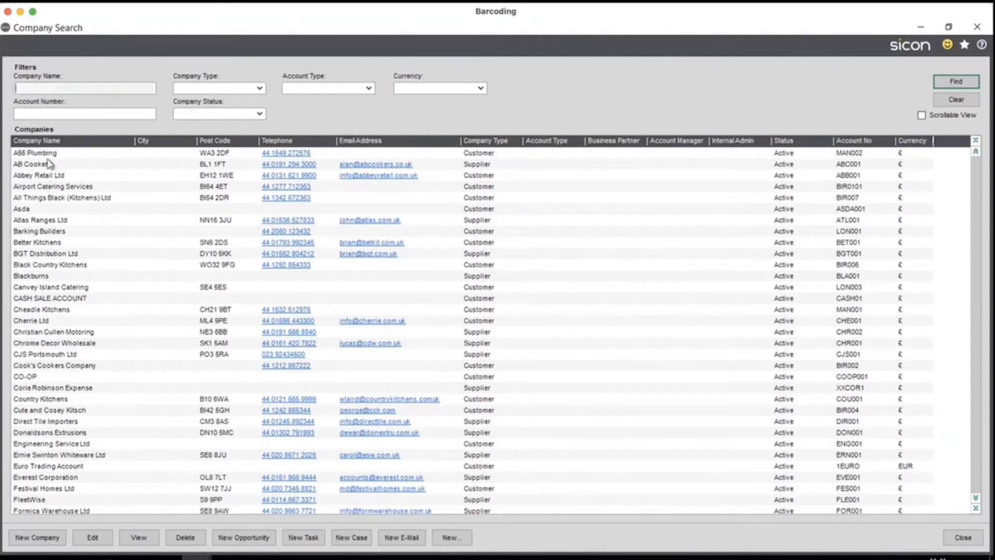
text(retail)
click(955, 81)
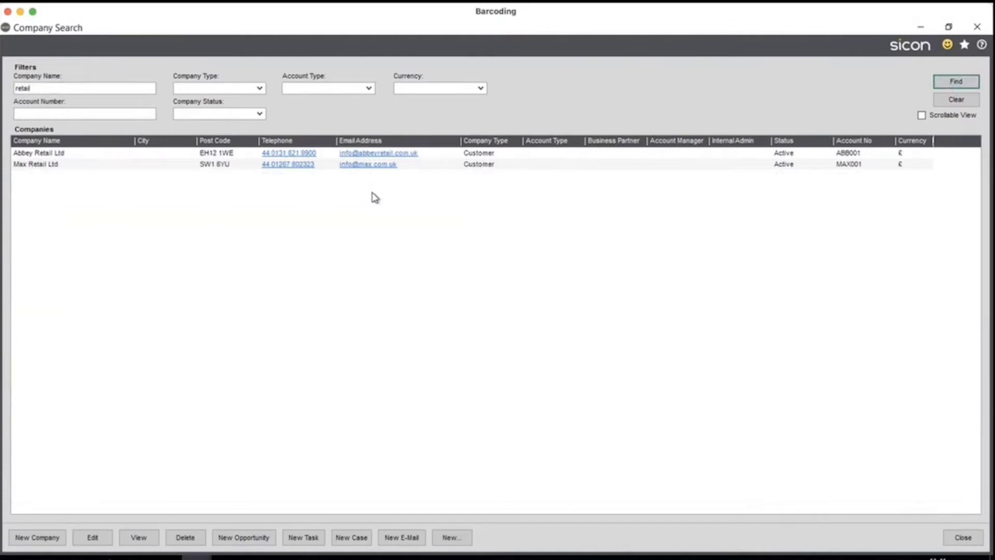
Step: Open Abbey Retail Ltd for editing in an enlarged window and show its company details
click(110, 153)
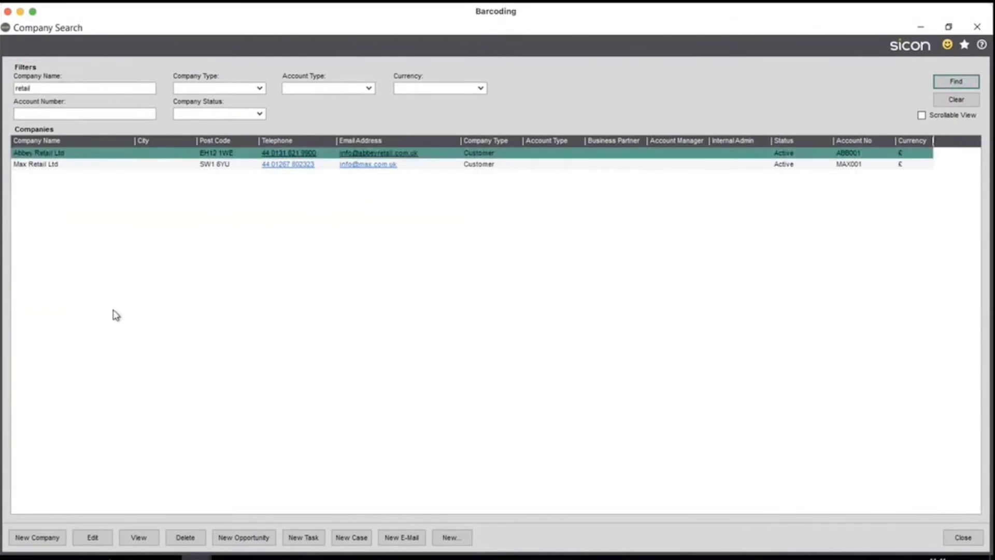
click(92, 537)
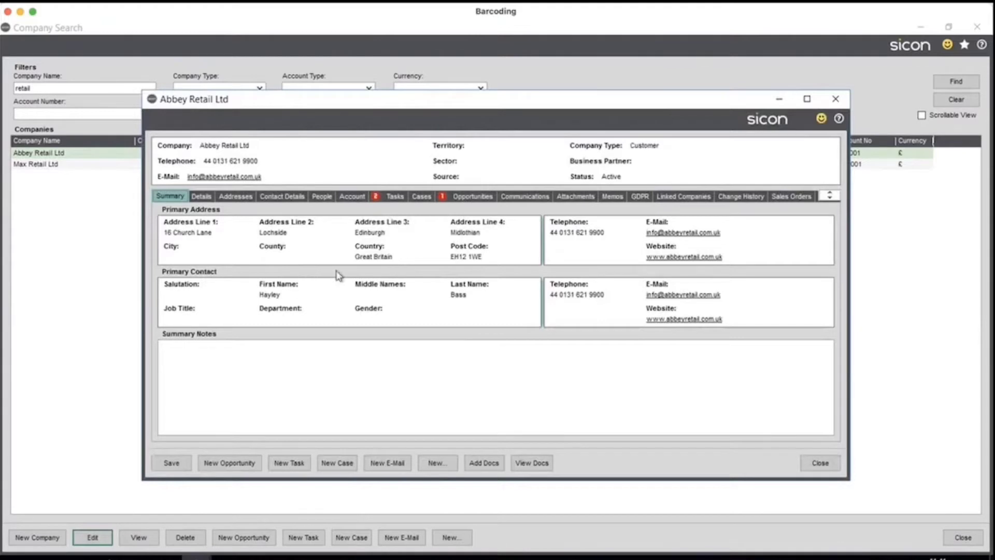
drag(849, 483, 915, 495)
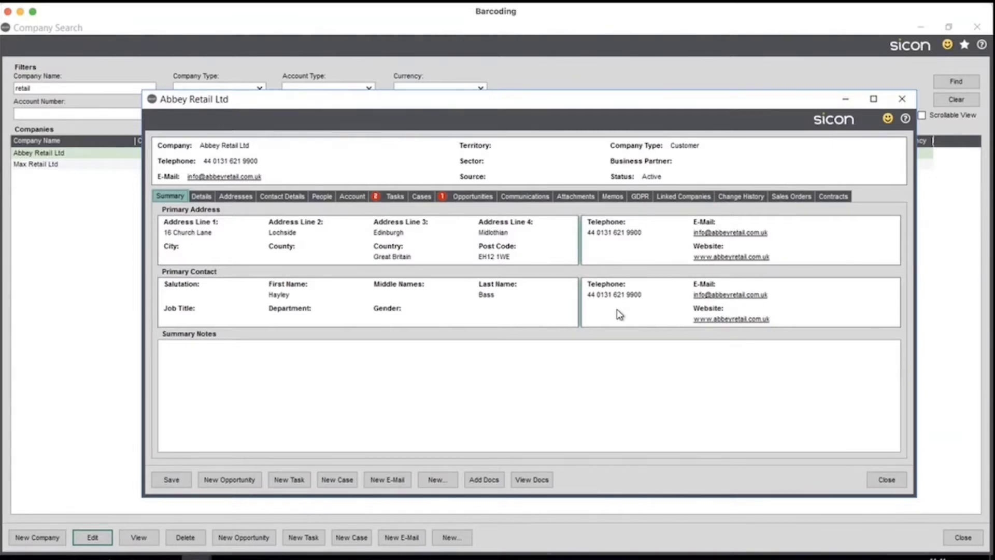
click(202, 196)
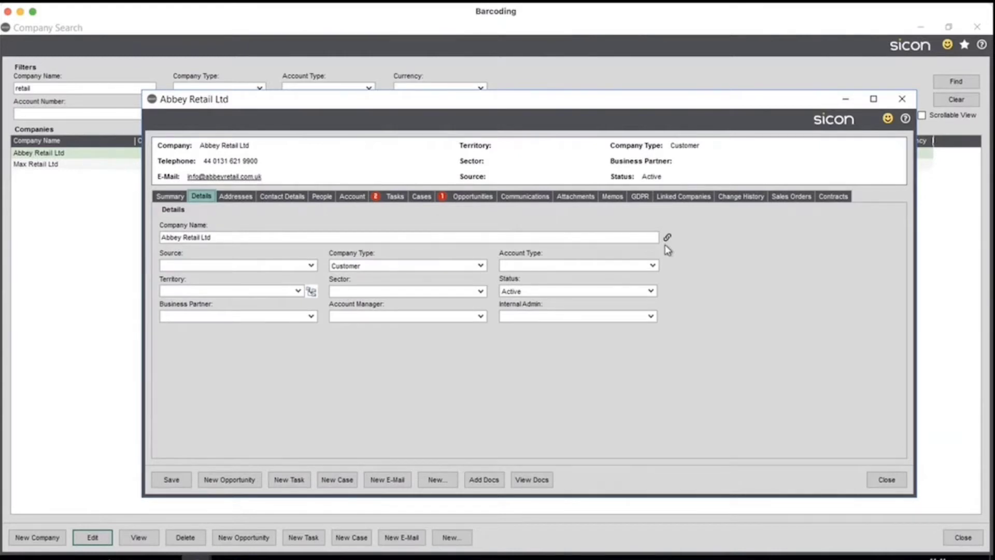
Step: Review the available company types, sources, account managers and internal admins in Abbey Retail Ltd's details without changing any of them
click(481, 265)
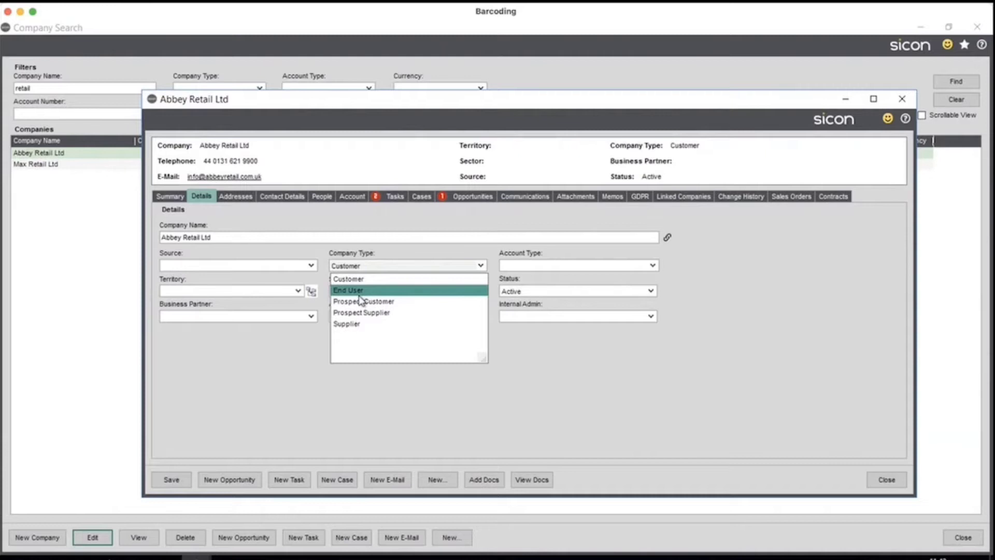
click(284, 362)
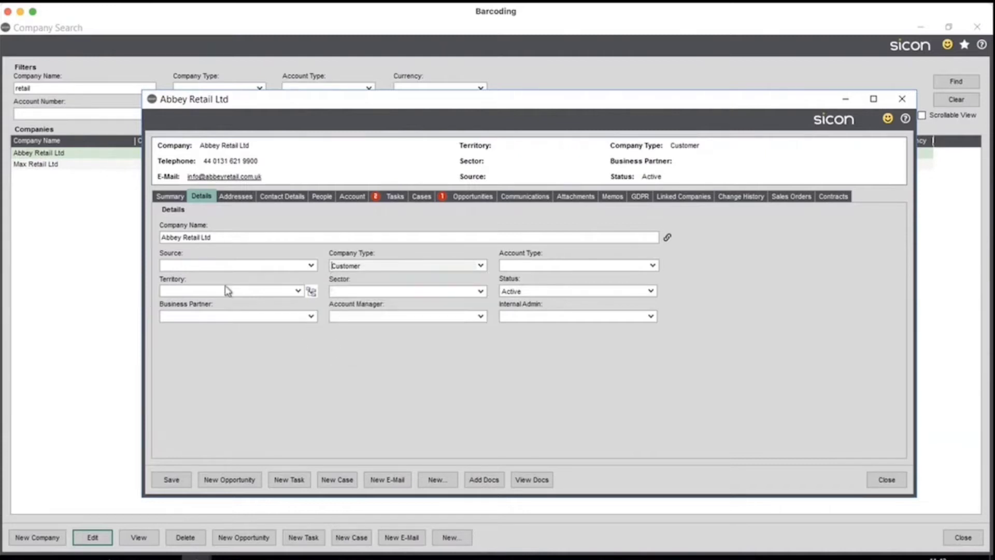
click(311, 267)
click(333, 345)
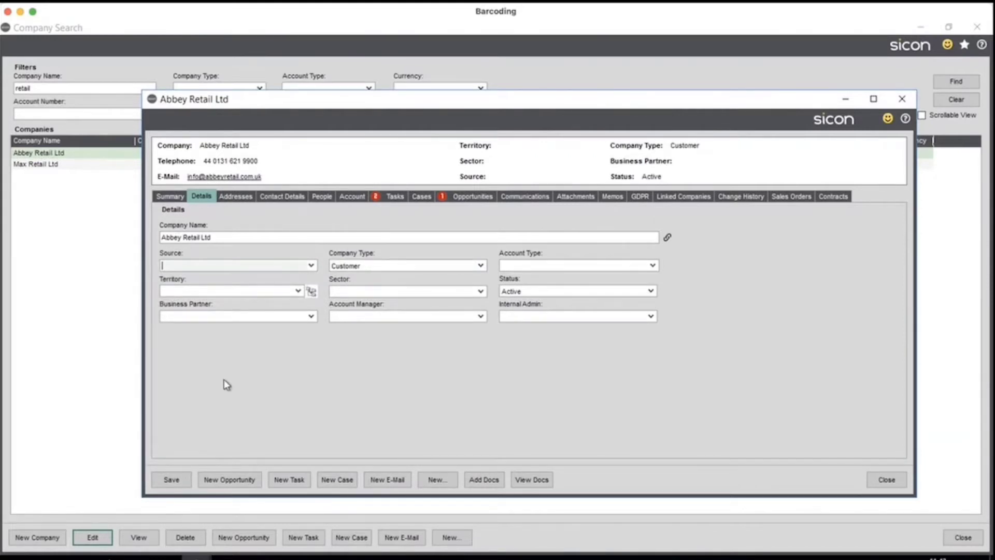
click(480, 315)
click(492, 337)
click(650, 317)
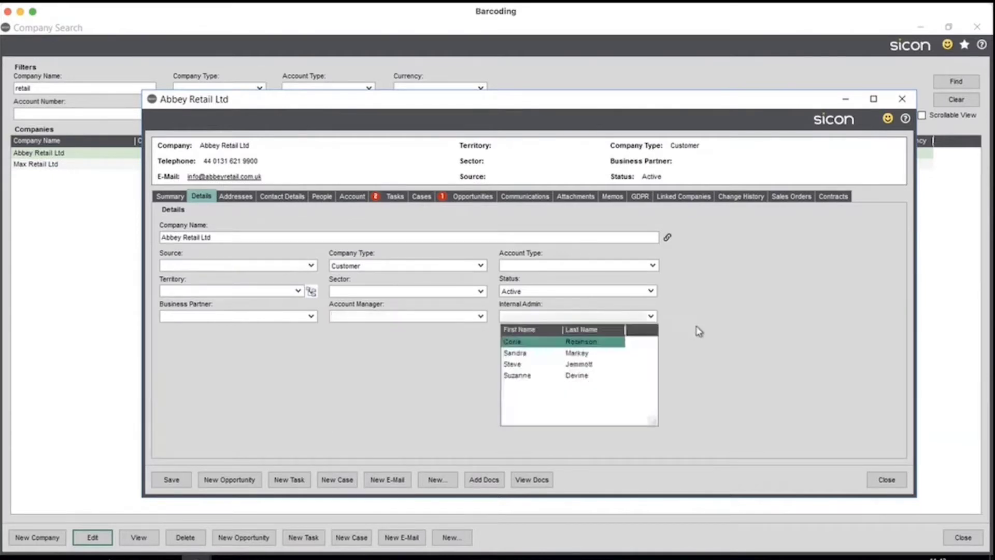
click(720, 332)
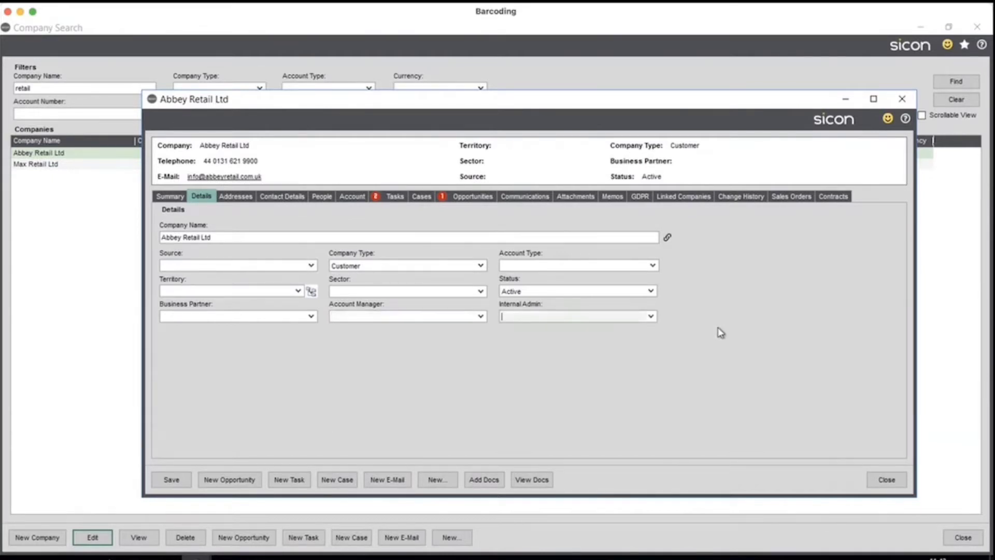
Step: Open Abbey Retail Ltd's primary address for amendment, close it without saving, and show the company's contact details
click(239, 197)
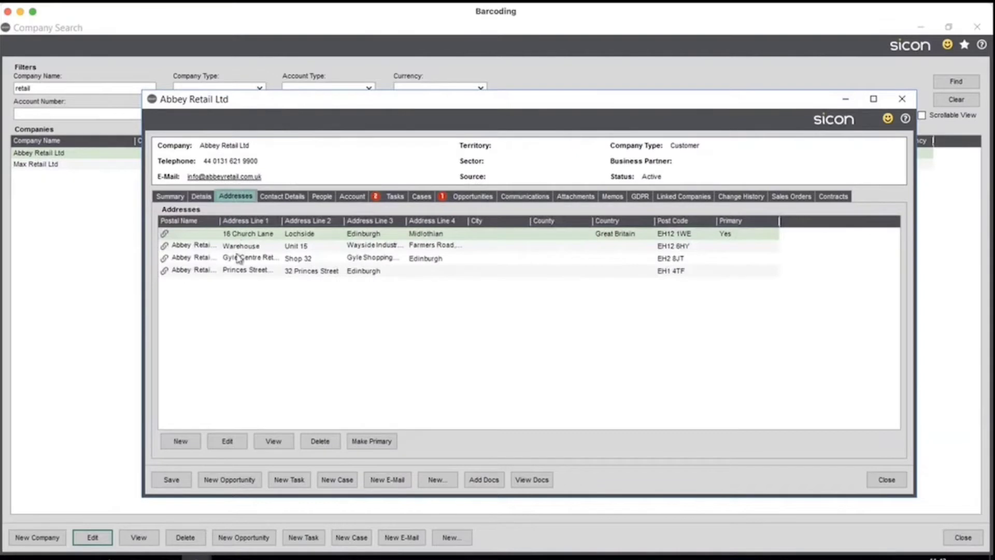
click(248, 234)
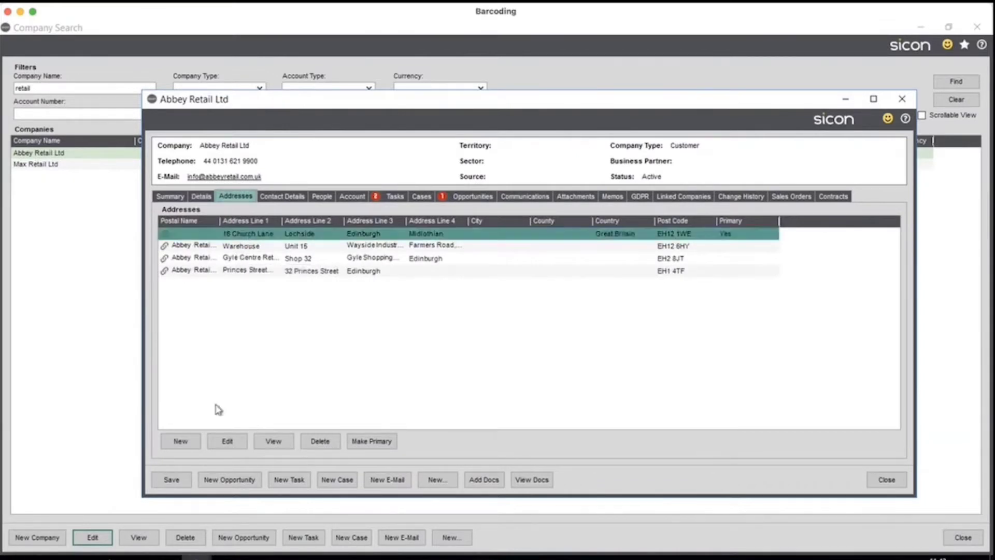
click(228, 441)
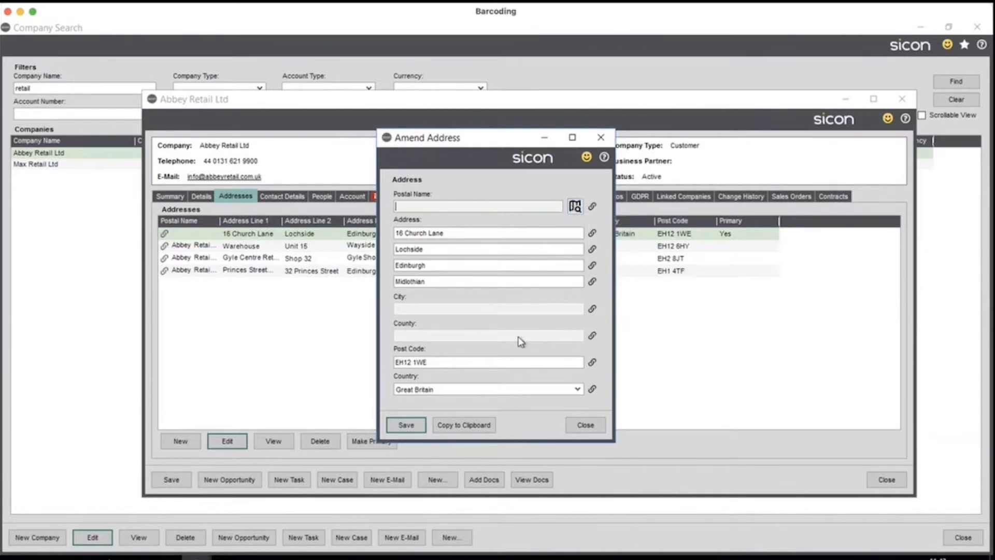
click(585, 424)
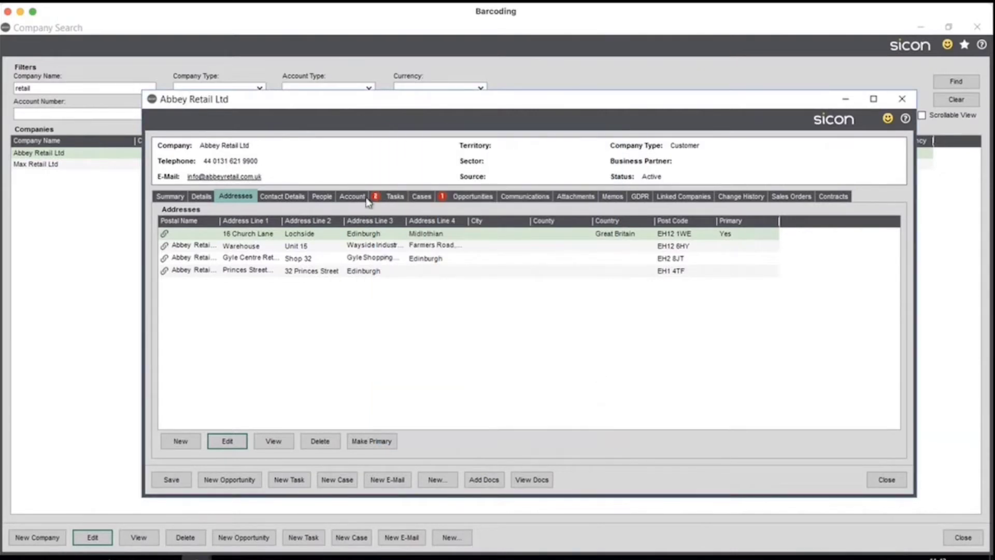
click(288, 196)
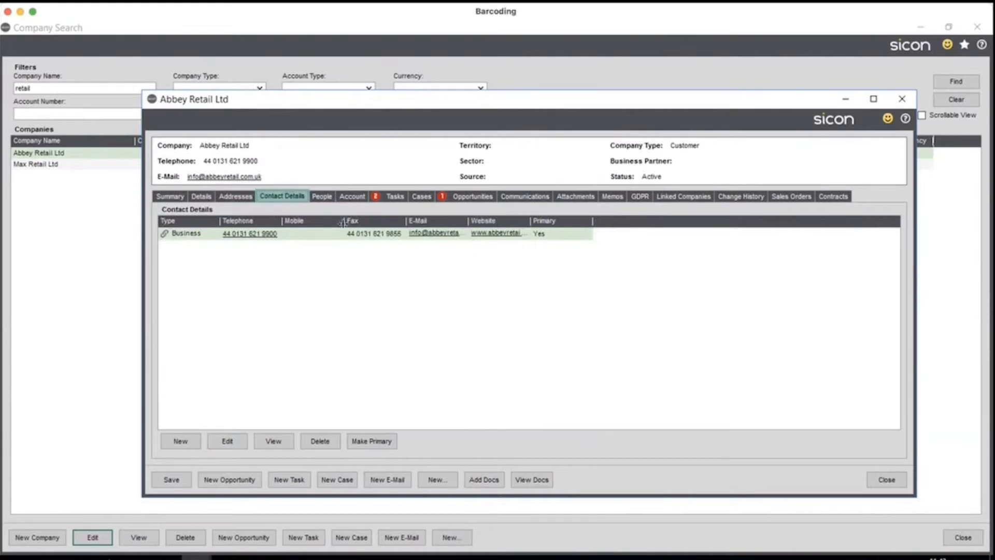
Step: Open the second person in Abbey Retail Ltd's people list, view their addresses and personal details, and close the record without saving
click(321, 197)
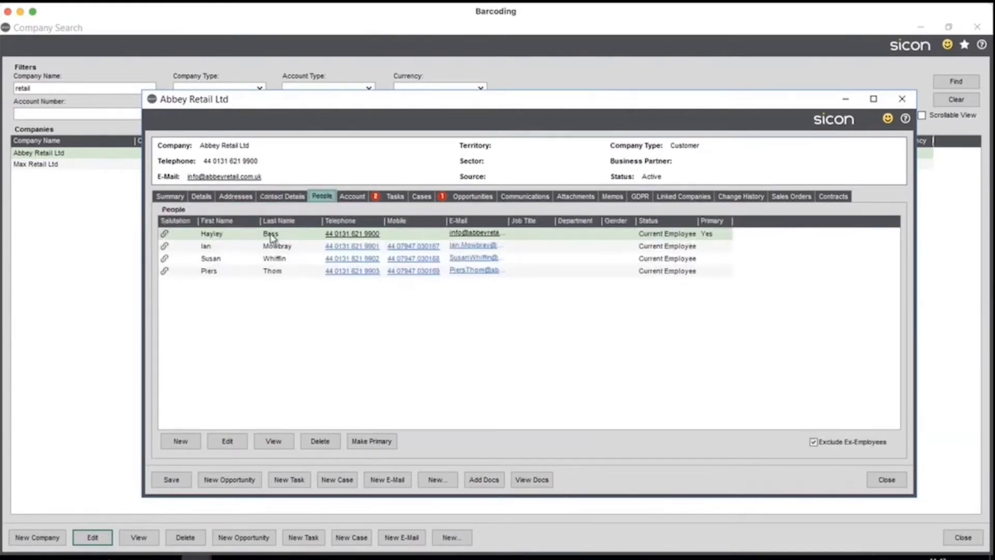
click(268, 270)
click(279, 247)
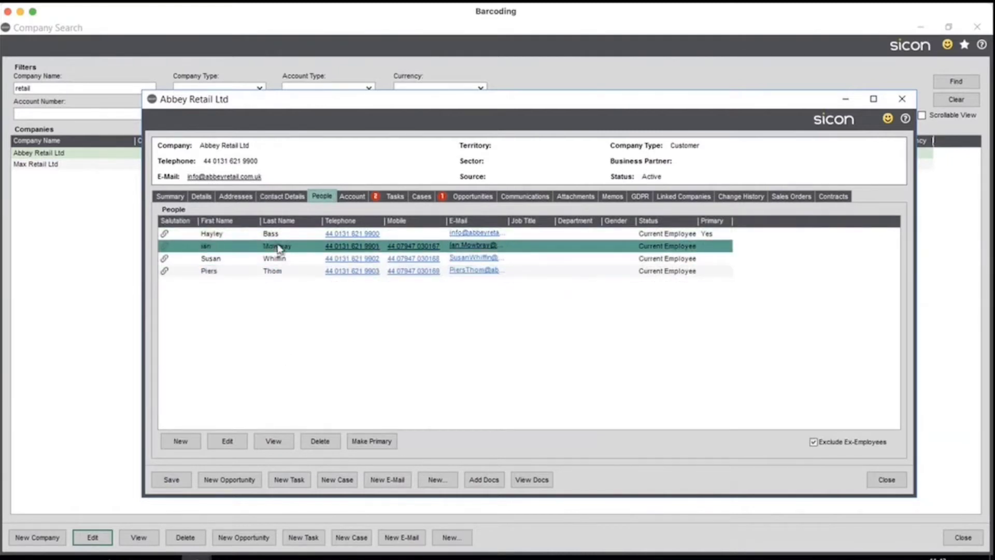
click(228, 441)
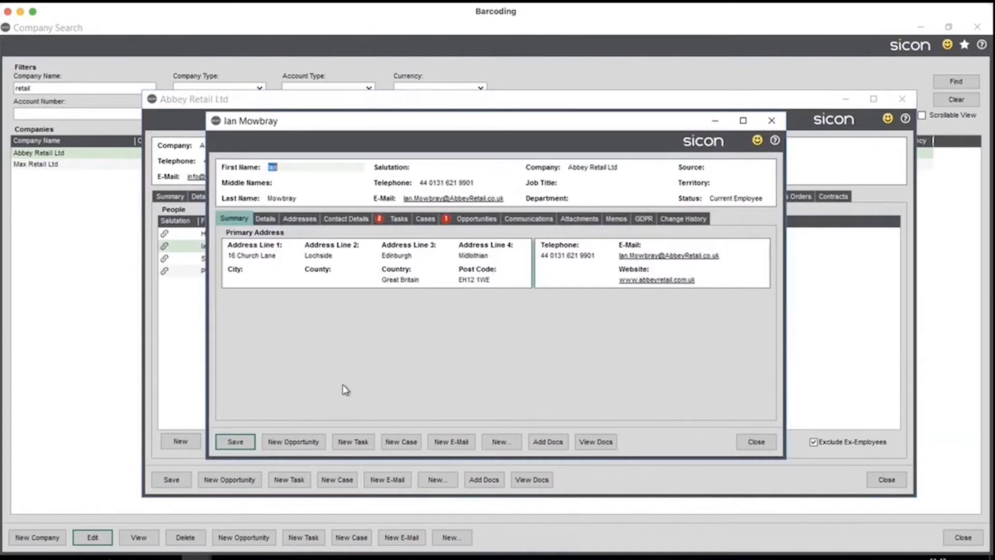
drag(386, 122, 492, 176)
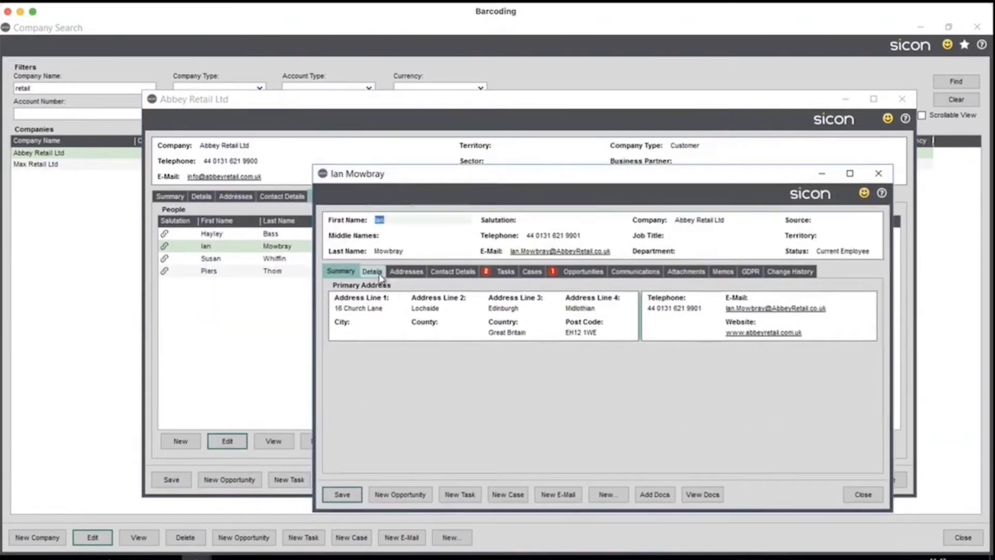
click(406, 271)
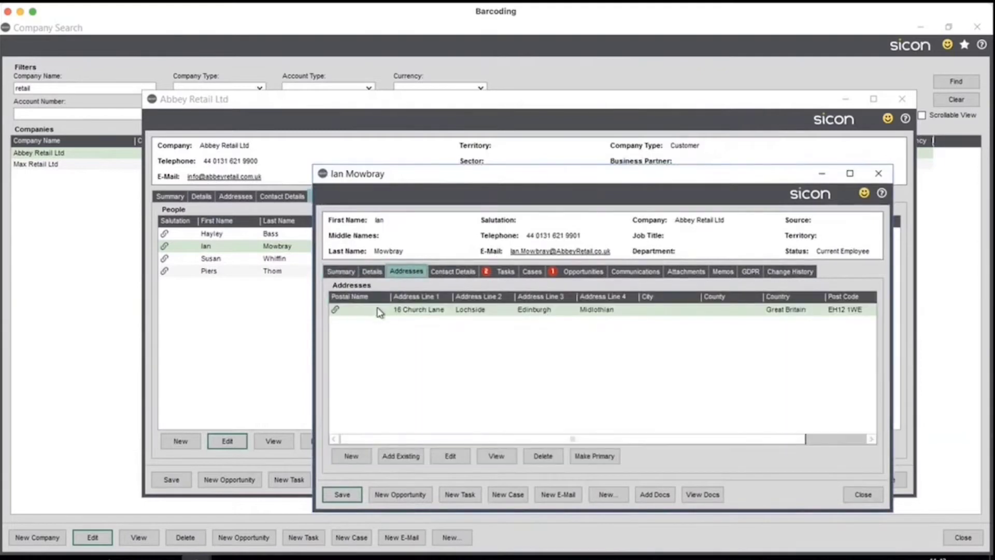
click(377, 273)
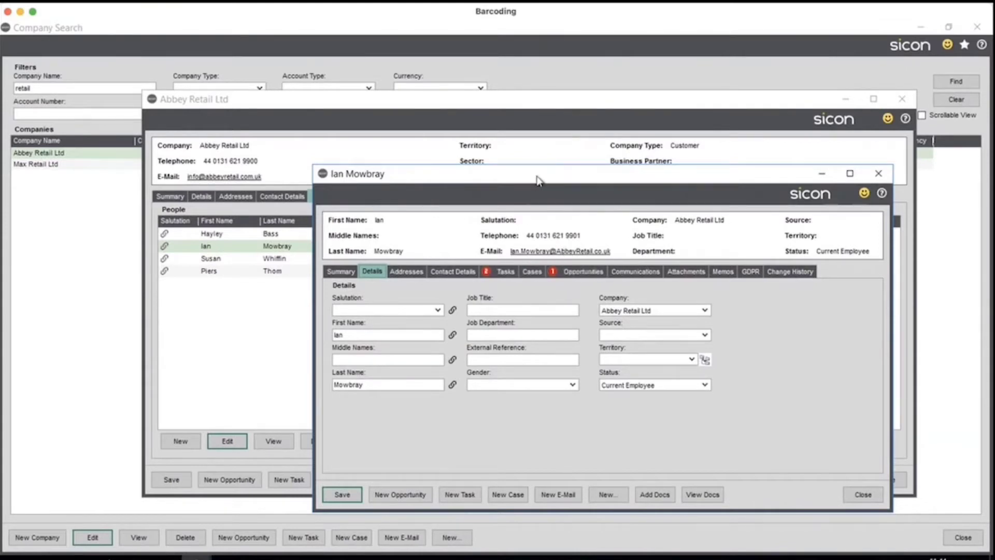
drag(537, 178, 509, 286)
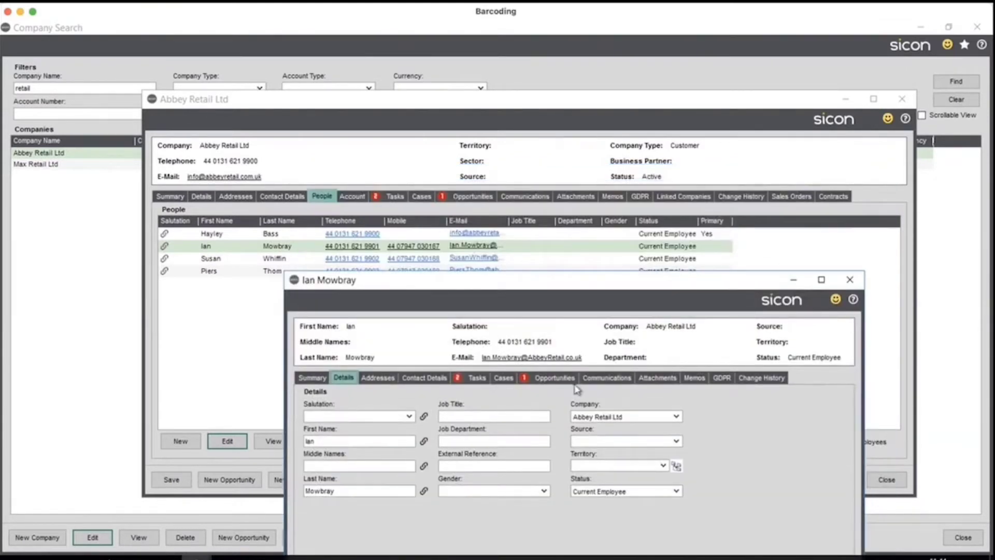
click(849, 280)
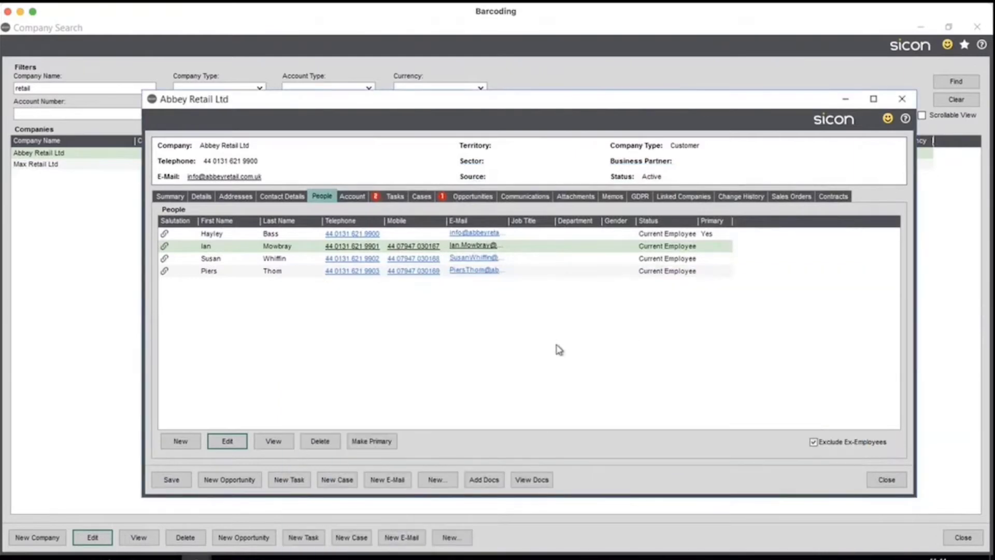
click(352, 196)
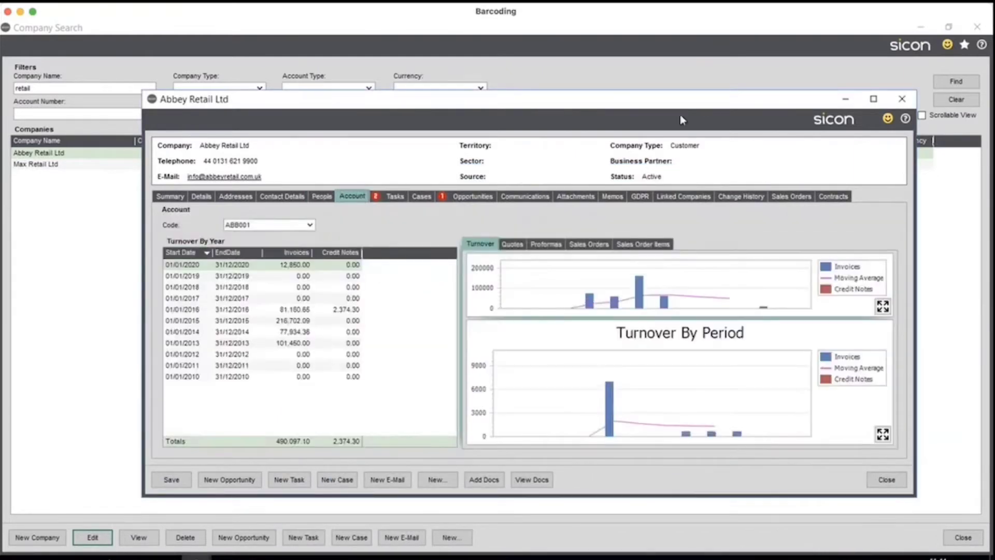
double_click(681, 104)
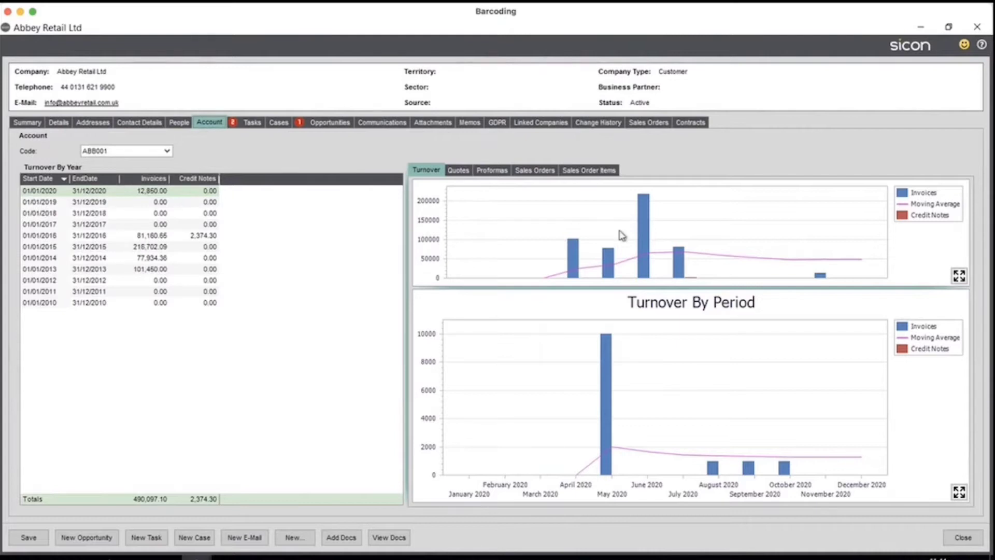
click(153, 248)
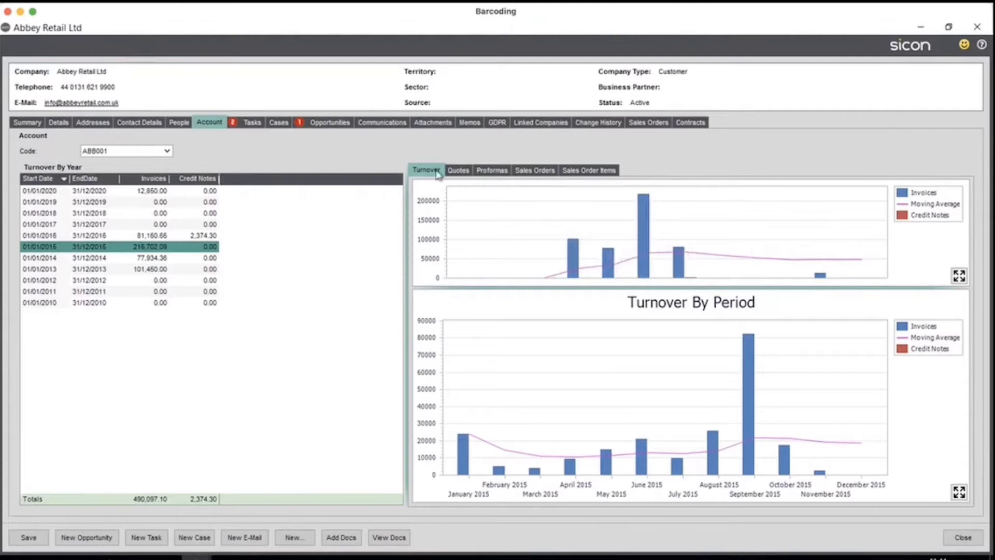
Step: List the account's 2015 sales orders, view the order dated 22/10/2015, close it, and list the sales order items
click(551, 175)
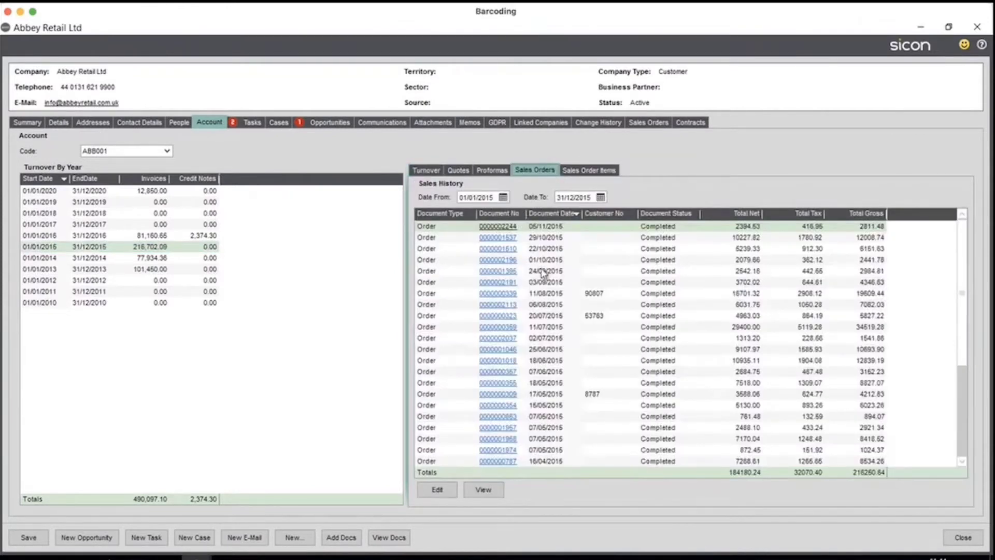
click(505, 248)
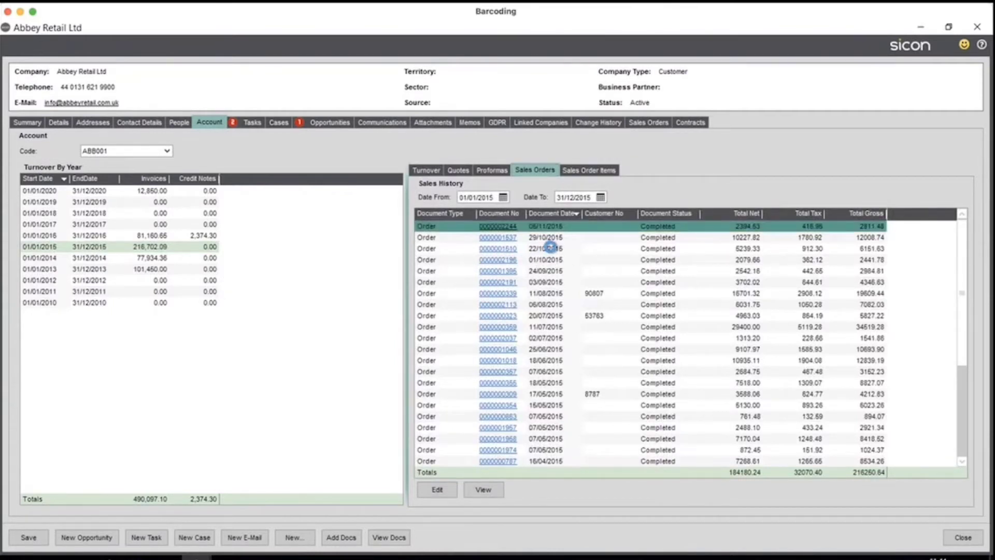
click(550, 248)
double_click(551, 248)
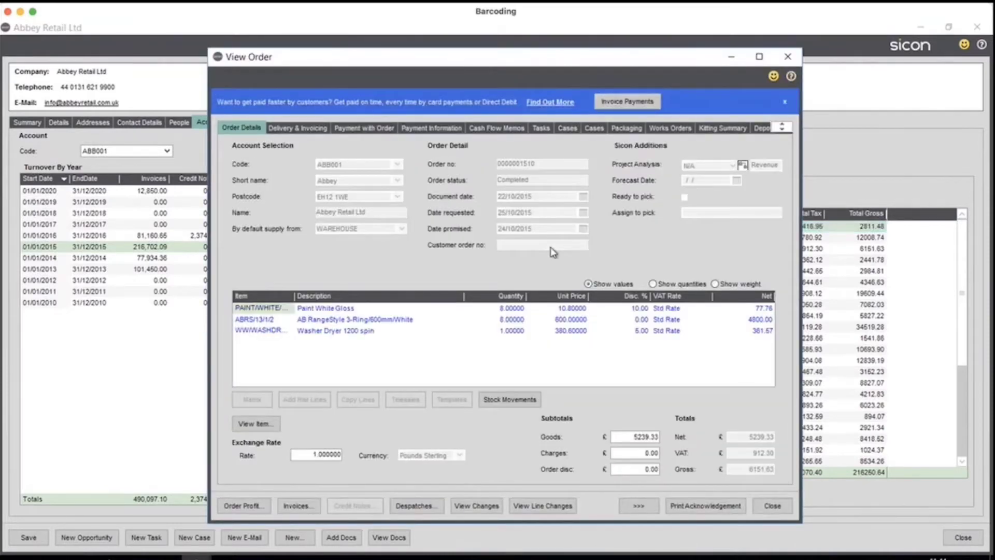
click(771, 506)
click(586, 173)
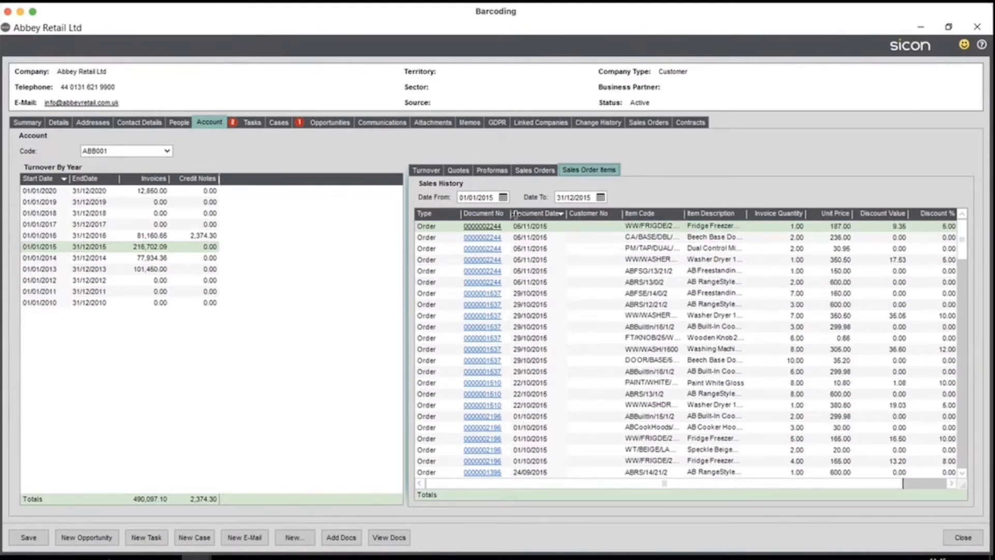
Step: Open Abbey Retail Ltd's e-mail task due 14/12/2020 for editing and show its details
click(257, 127)
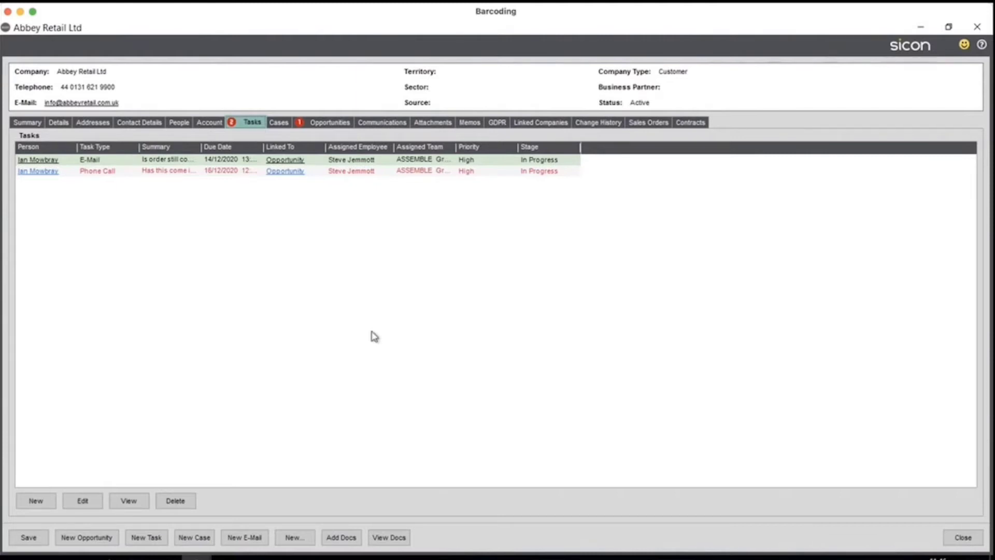
click(350, 163)
click(88, 499)
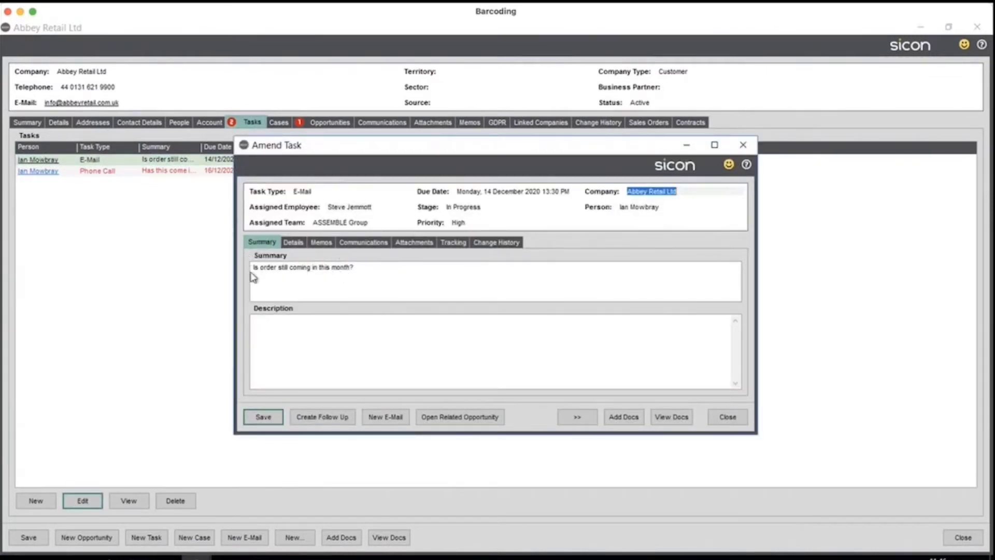
click(293, 242)
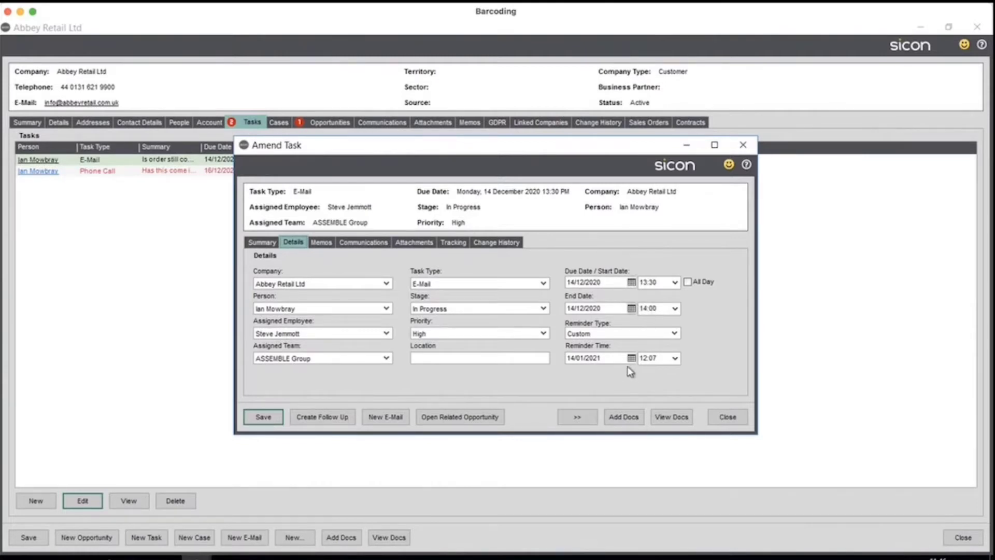
Step: Review the task's reminder type choices while leaving it set to Custom, and view its memos and communications
click(675, 333)
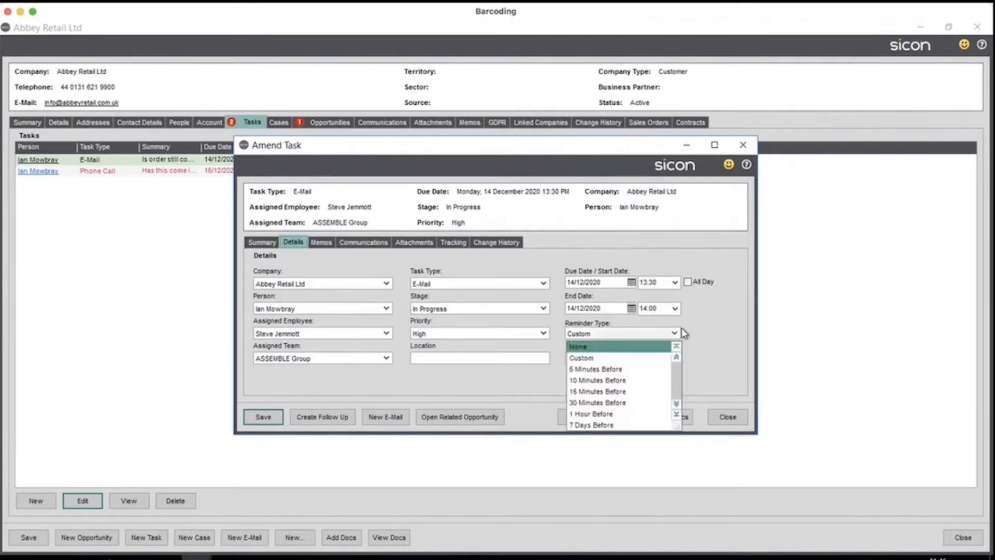
click(726, 356)
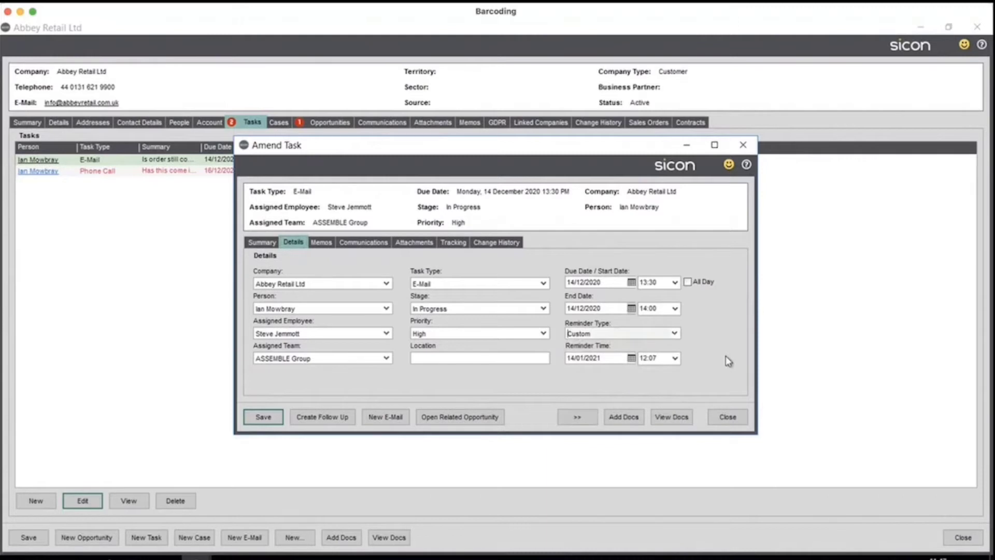
click(320, 244)
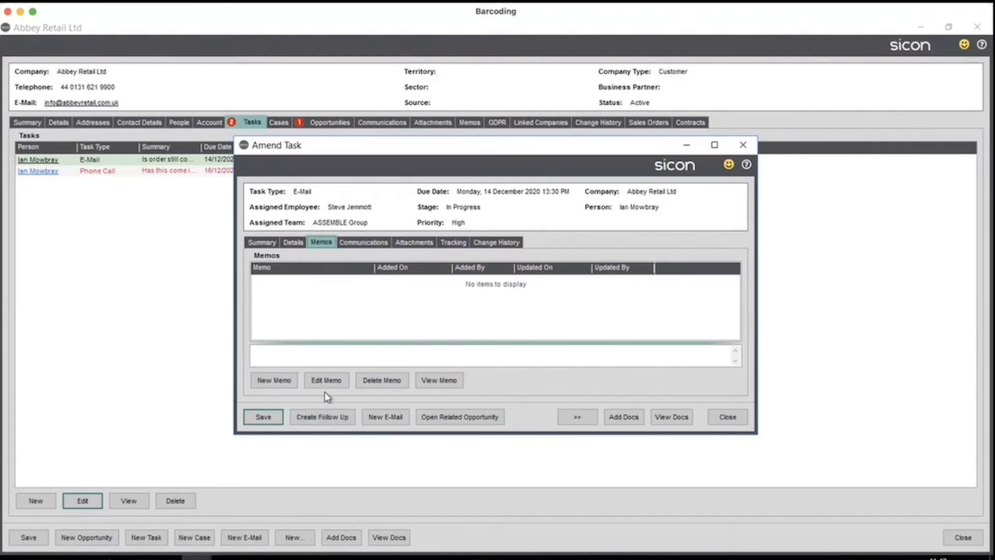
click(366, 242)
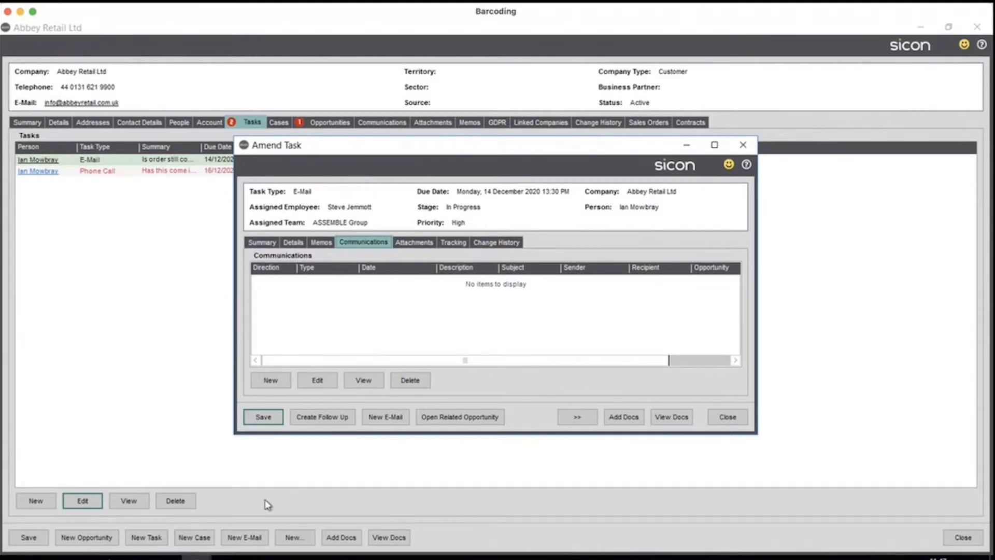
Step: Switch to Outlook, show the Drafts folder, and place its window so the task's communications list is visible beside it
click(172, 417)
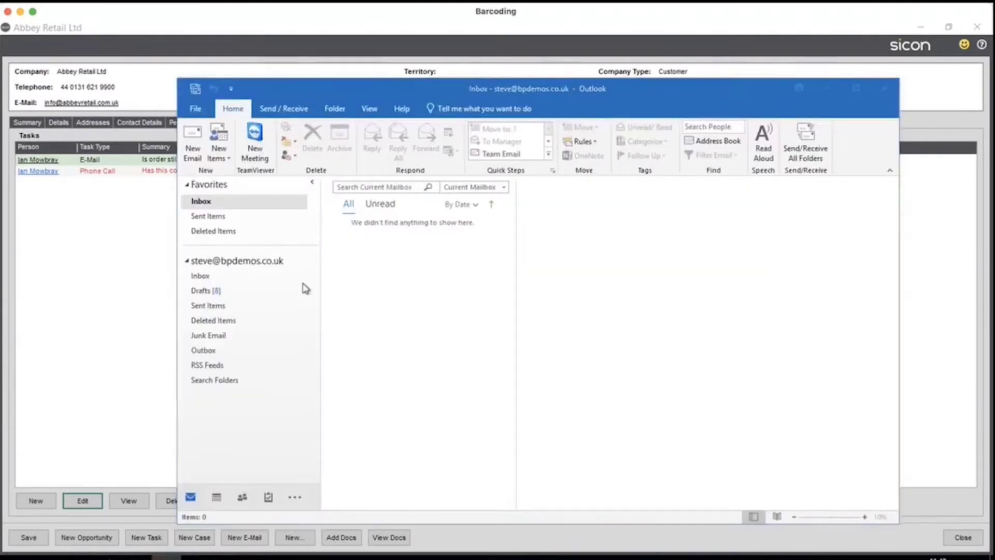
click(210, 294)
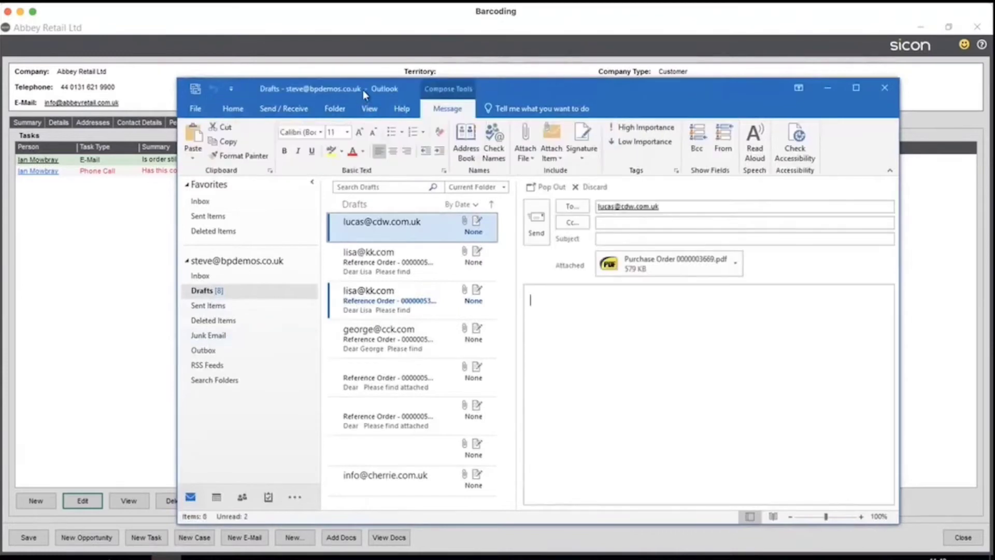
drag(496, 85, 872, 62)
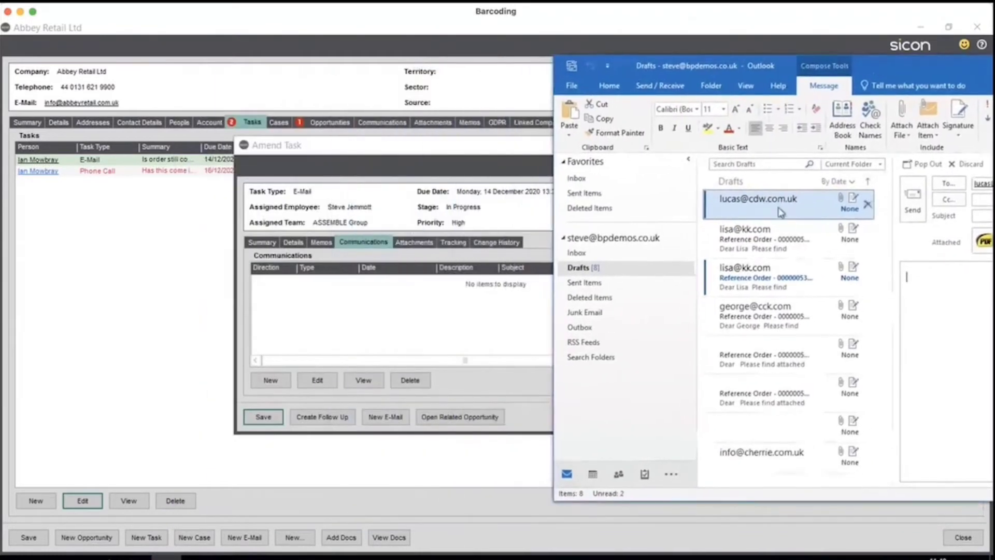
Step: Try to file the second draft e-mail from Outlook into the task's communications, allowing address access for 10 minutes, and return to the task
drag(785, 238, 400, 316)
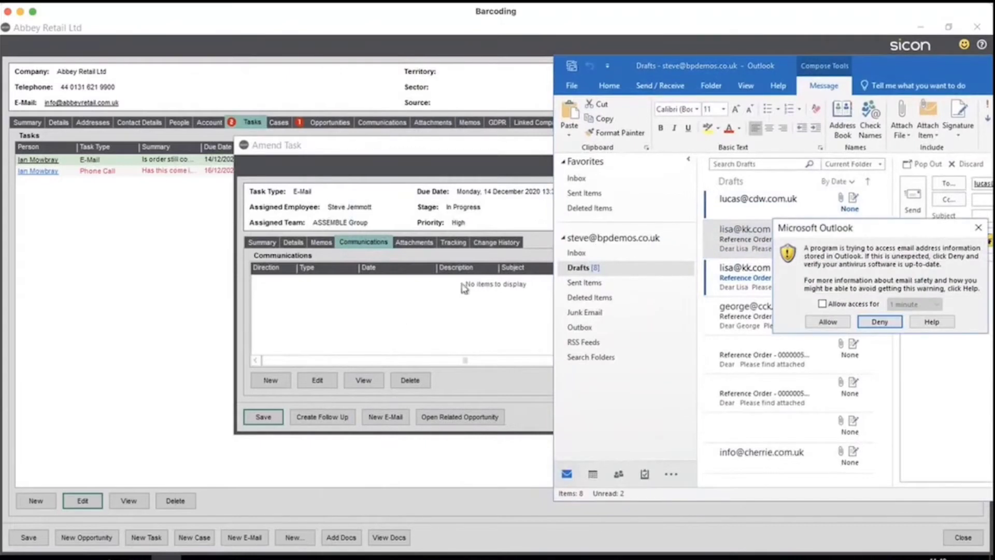
click(822, 304)
click(915, 304)
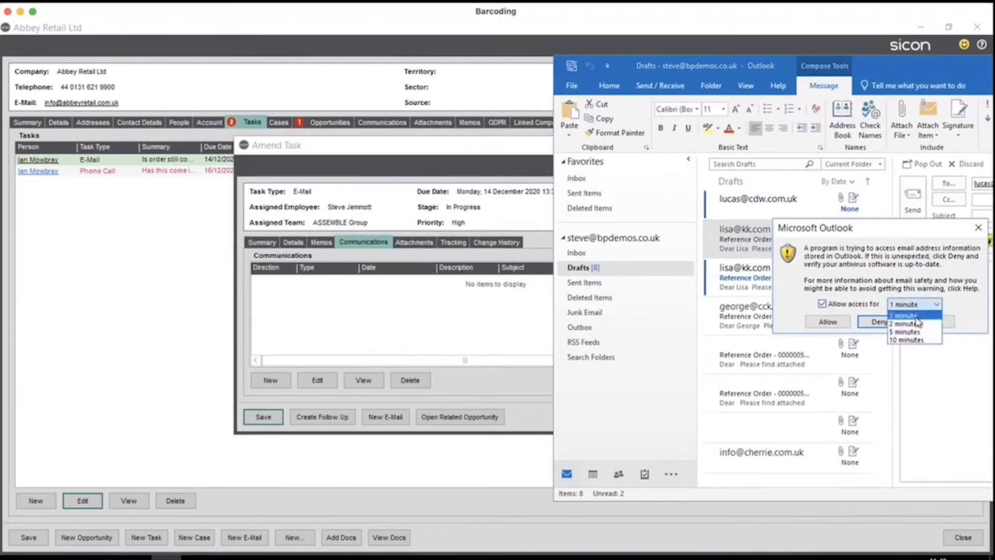
click(909, 341)
click(827, 321)
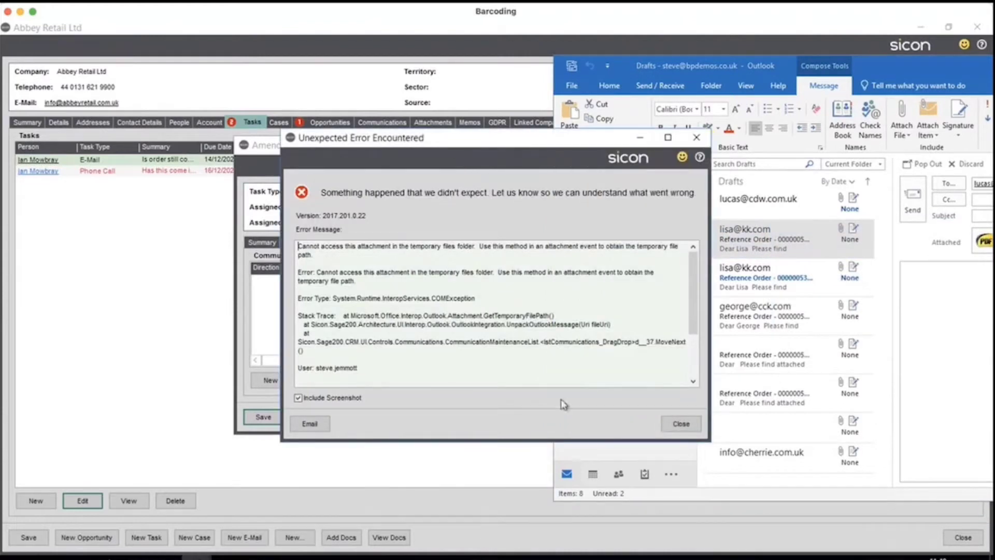
click(681, 423)
click(452, 153)
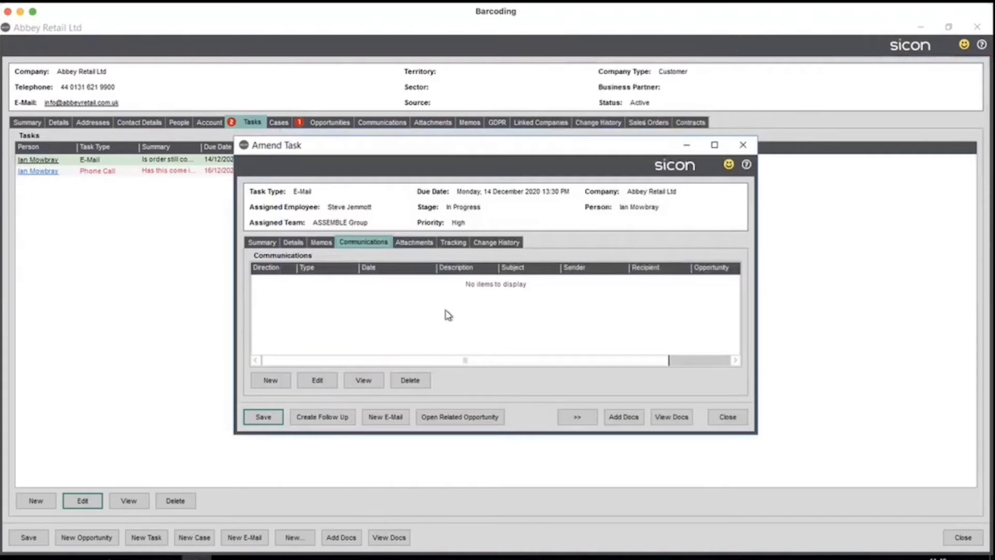
Step: Start a new e-mail communication for the task, review the communication template choices, and close the e-mail without sending
click(286, 380)
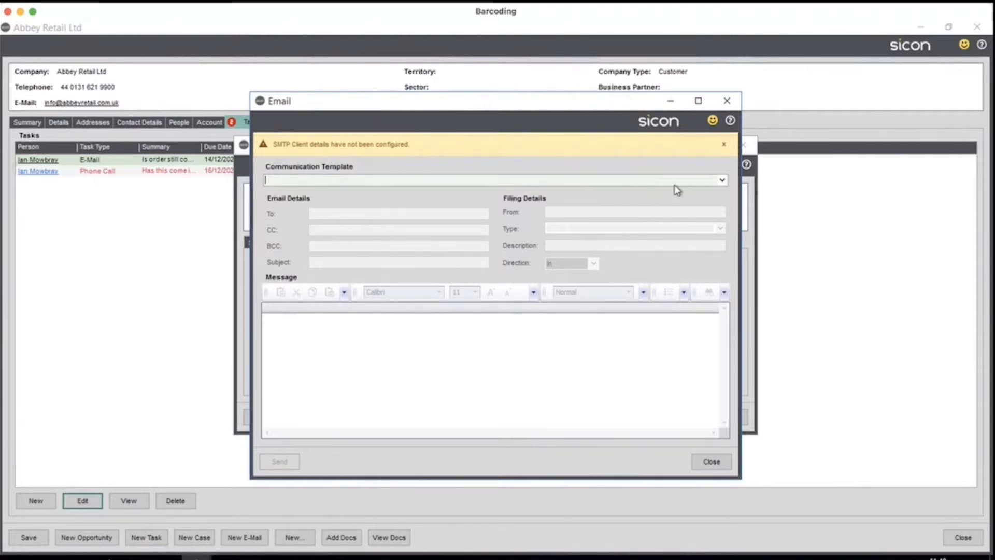
click(723, 179)
click(564, 161)
click(712, 462)
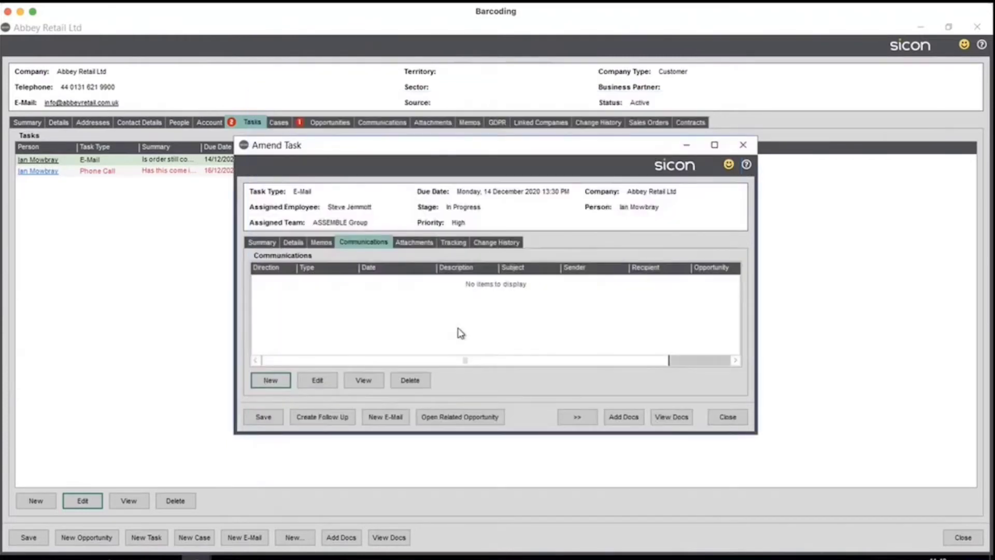
Step: View the task's attachments, open the document indexing form for a Task Document, and cancel the indexing
click(420, 247)
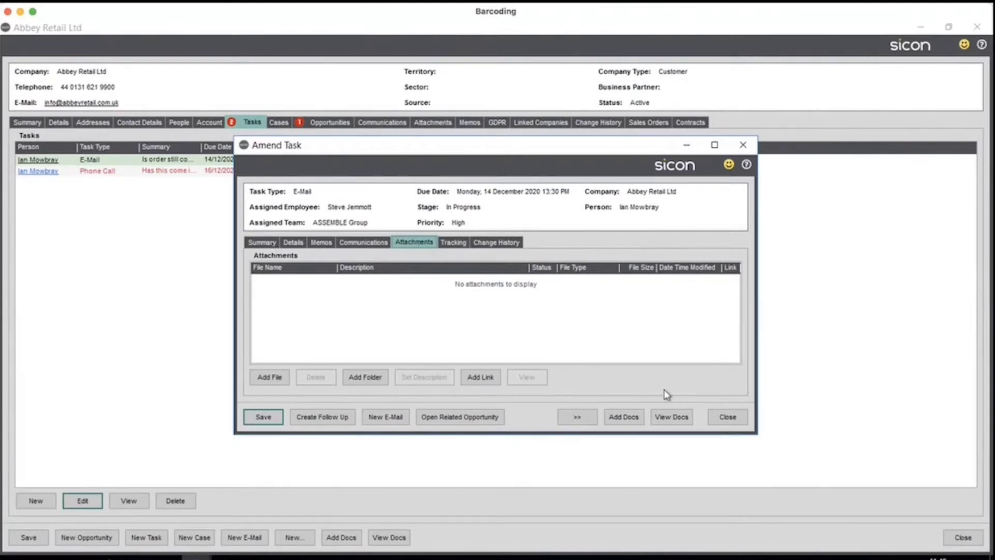
click(623, 418)
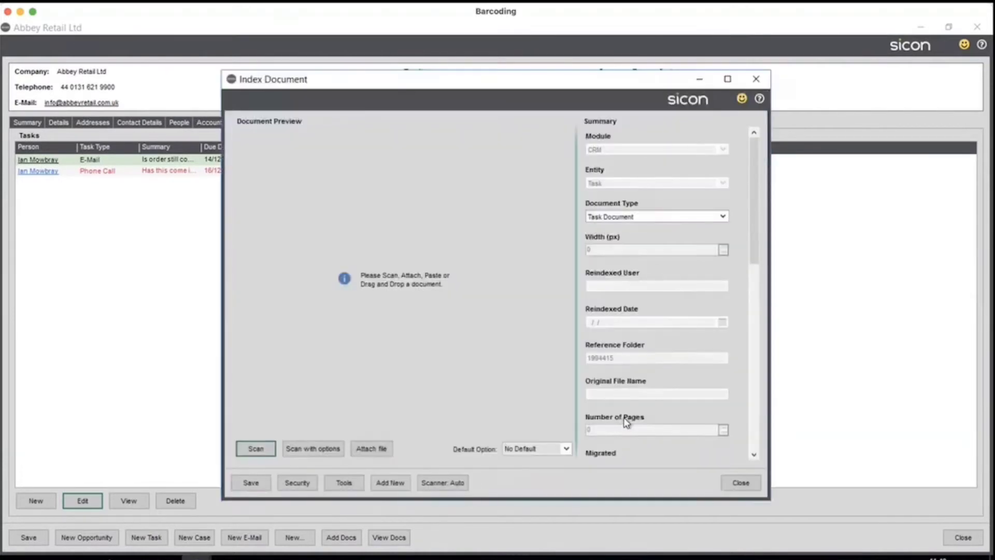
click(733, 482)
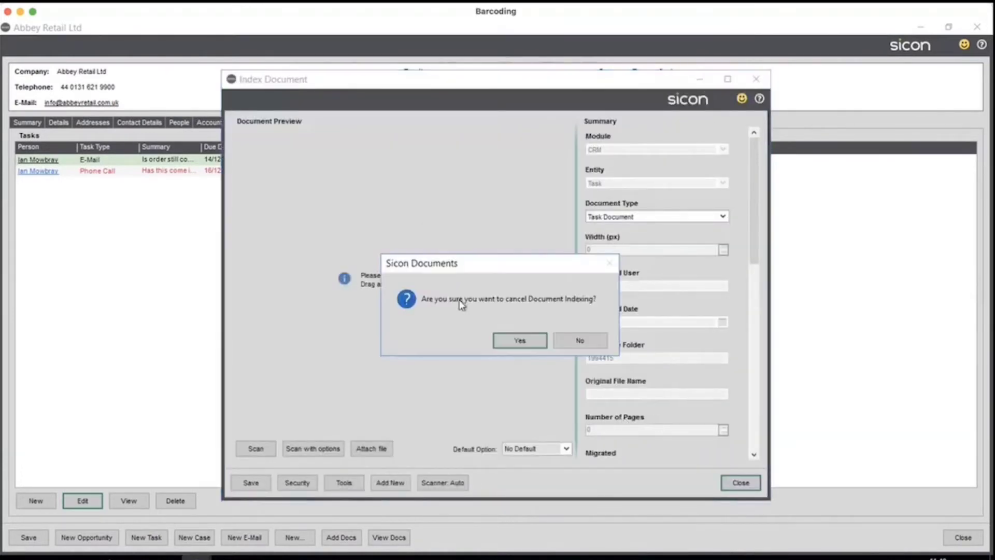
click(530, 337)
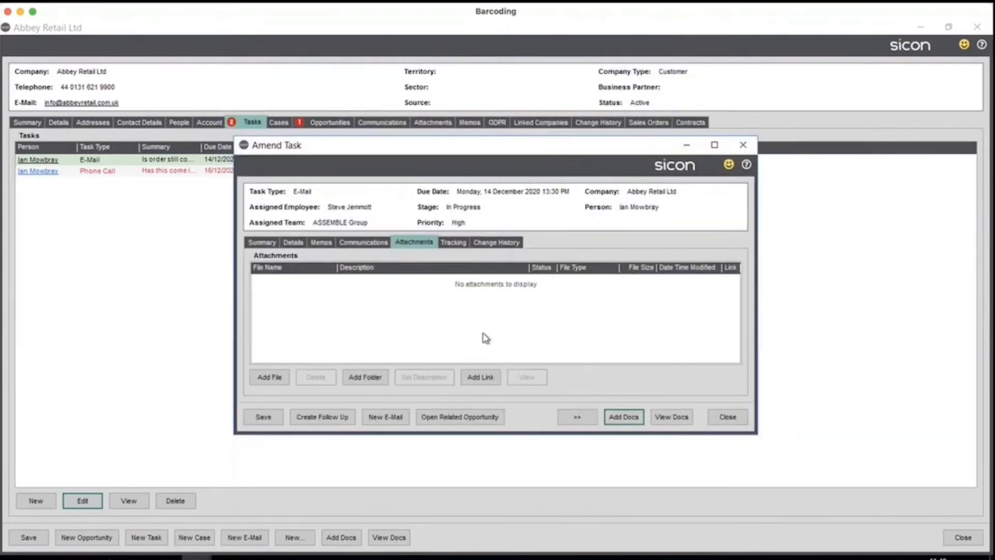
Step: Review the task's tracking notes, blank tracking note form and change history, and close the task without adding anything
click(455, 244)
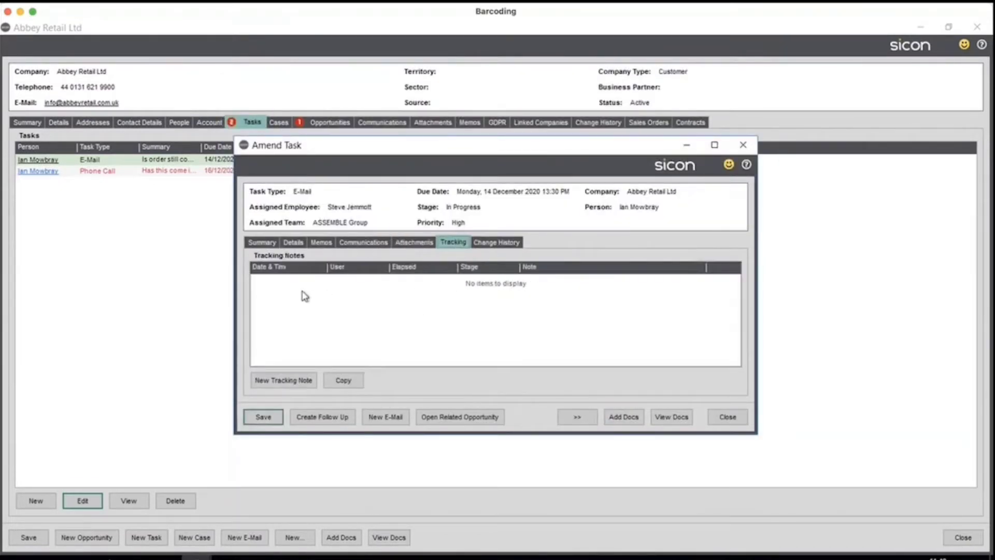
click(294, 376)
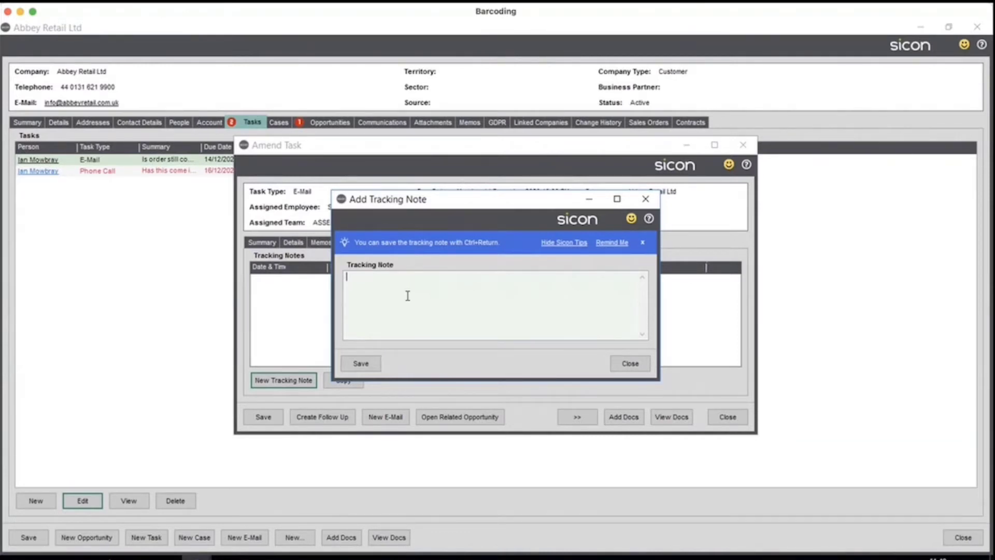
click(629, 363)
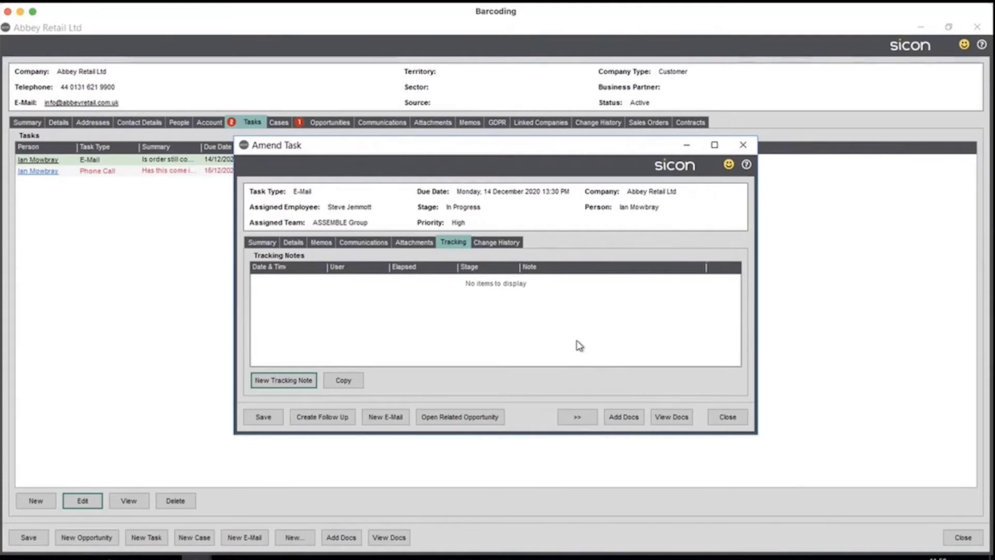
click(496, 242)
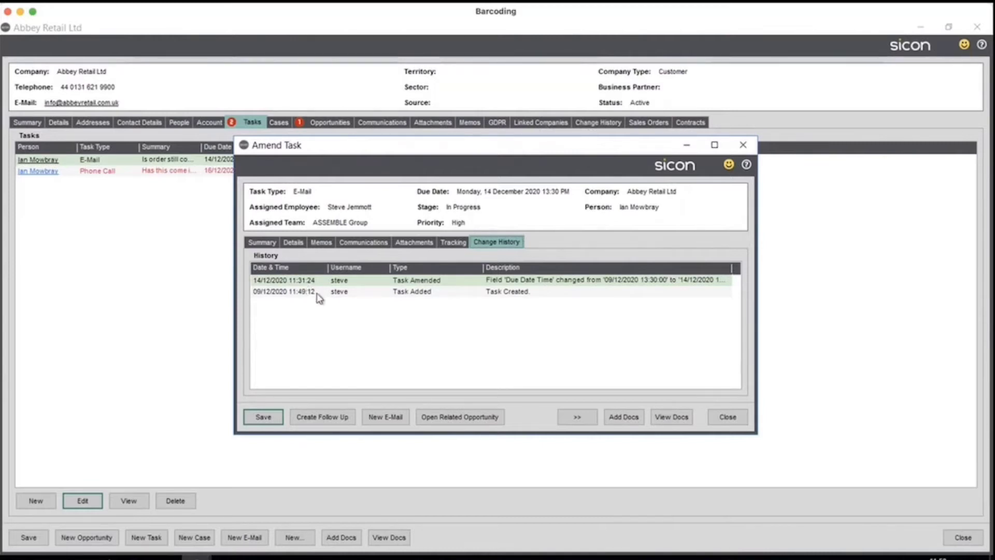
click(726, 418)
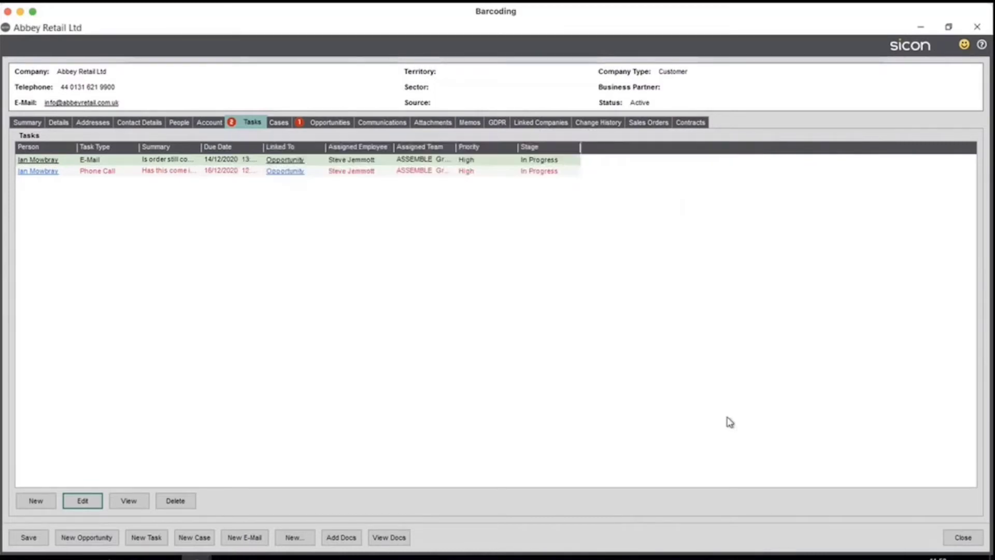
Step: Open a new case for Abbey Retail Ltd, review the case type and SLA choices, and close it without saving
click(280, 123)
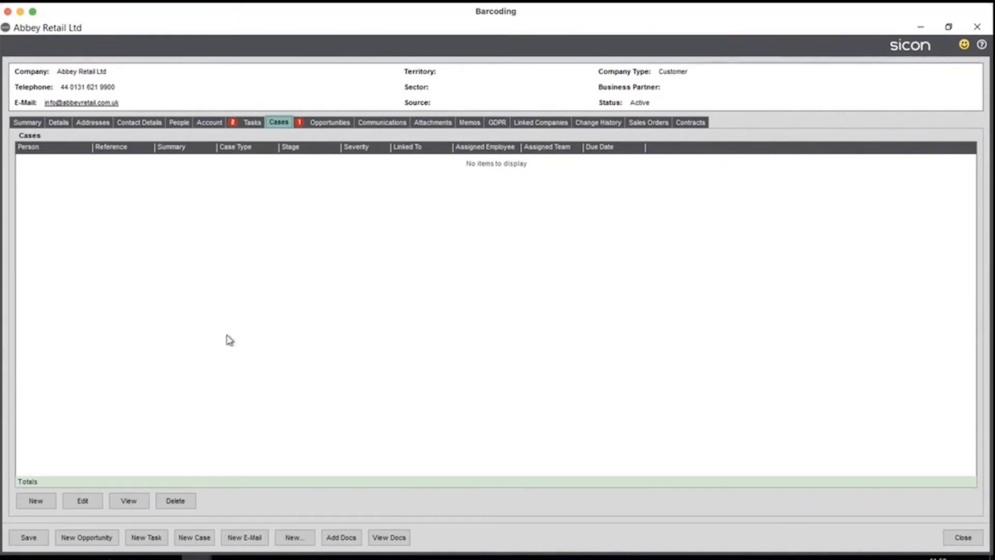
click(36, 501)
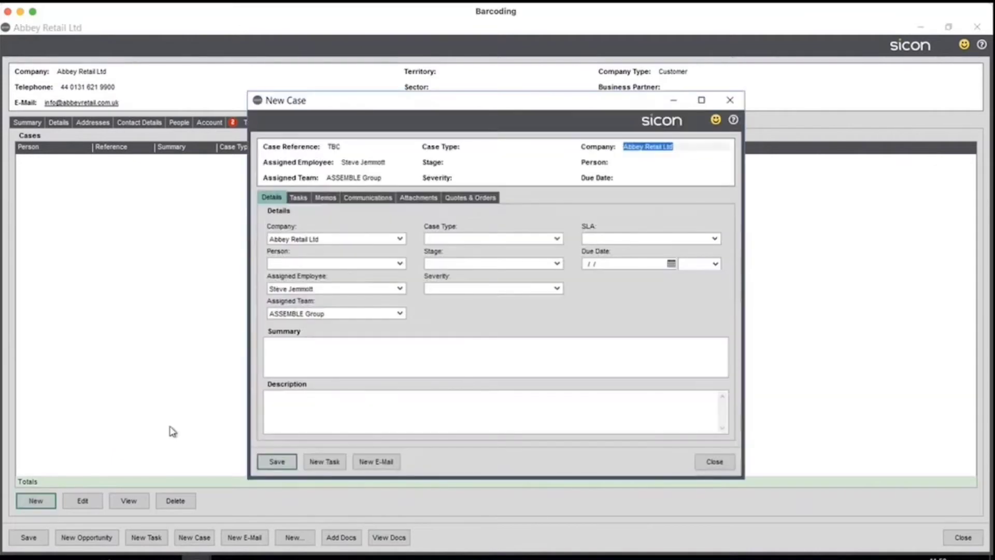
click(556, 238)
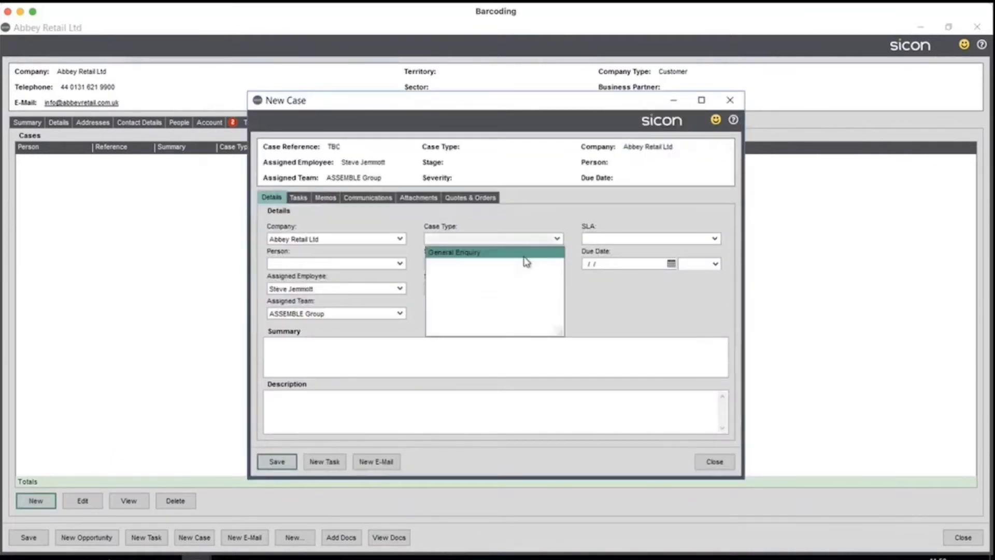
click(521, 225)
click(715, 239)
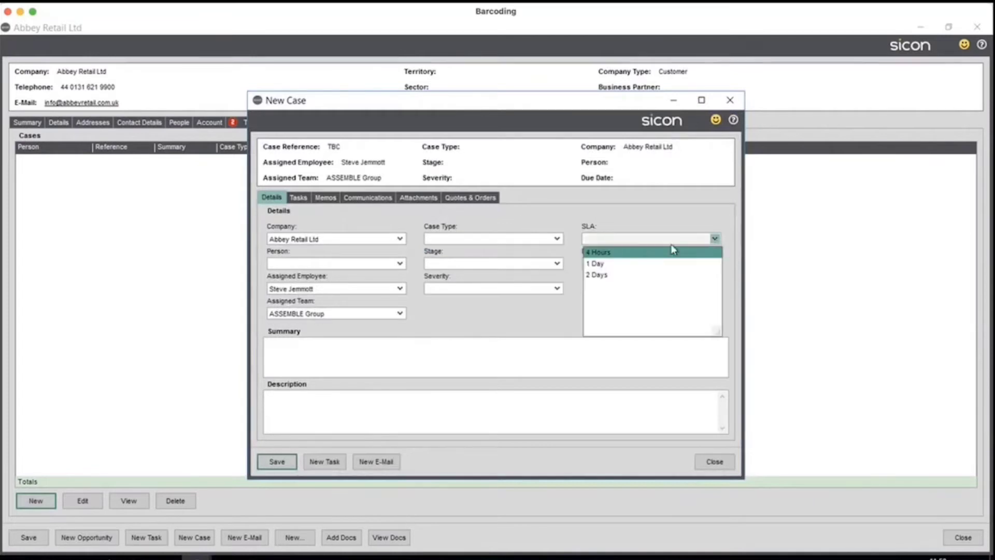
click(598, 226)
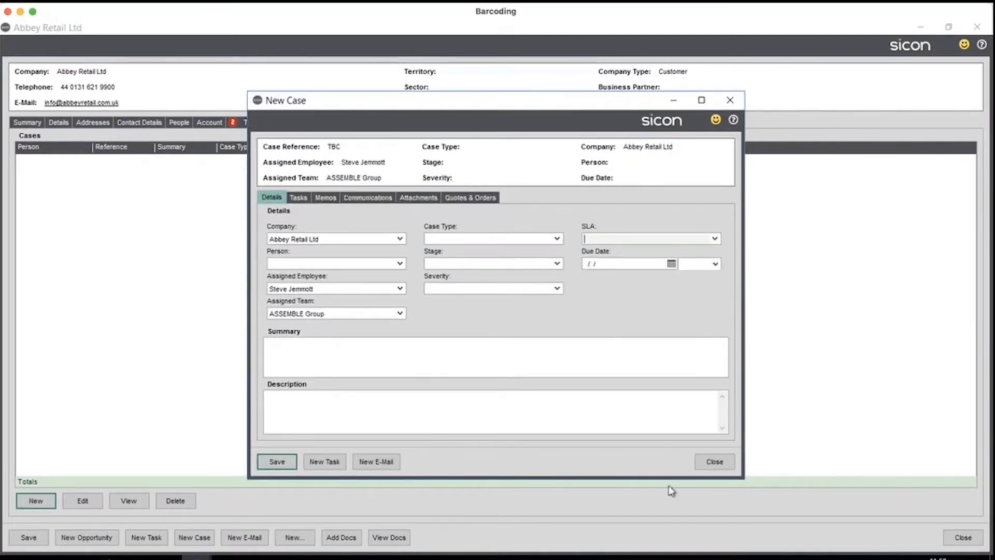
click(714, 461)
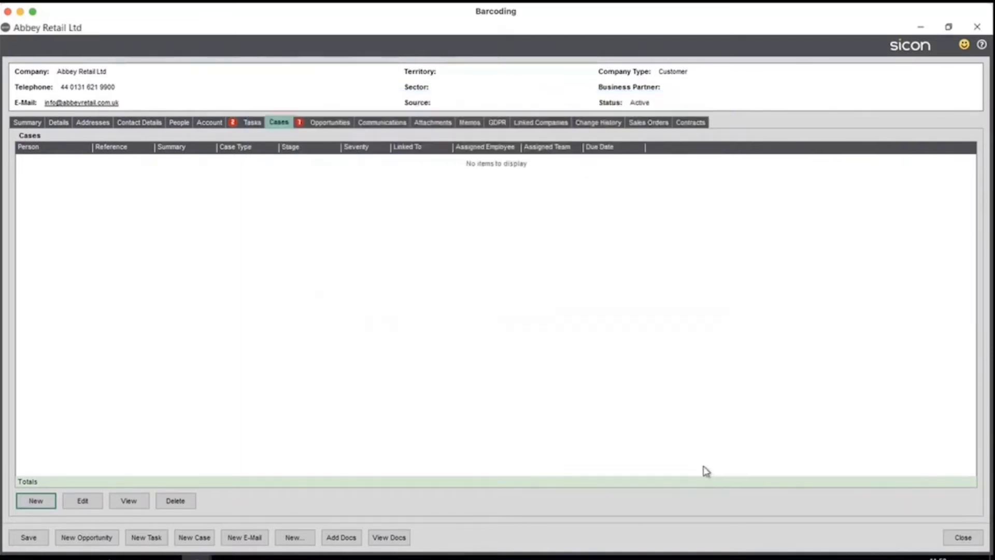
Step: Review Abbey Retail Ltd's opportunities, communications, GDPR options and linked companies without changing them
click(326, 124)
click(346, 160)
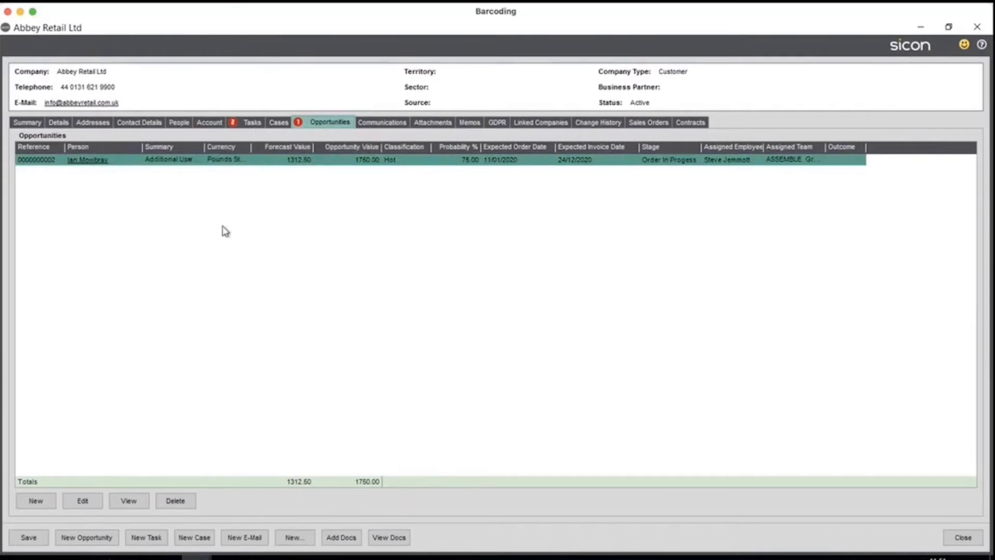
click(382, 124)
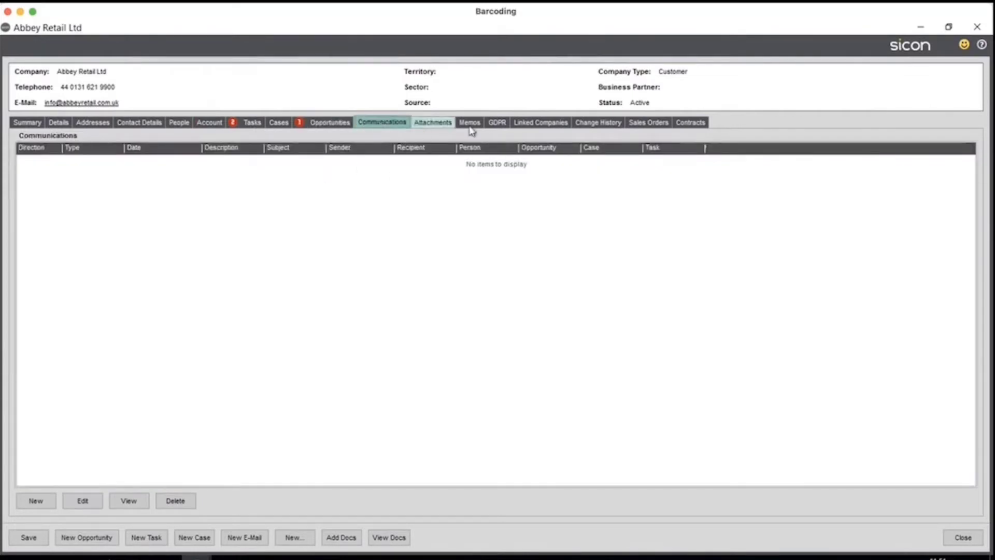
click(500, 125)
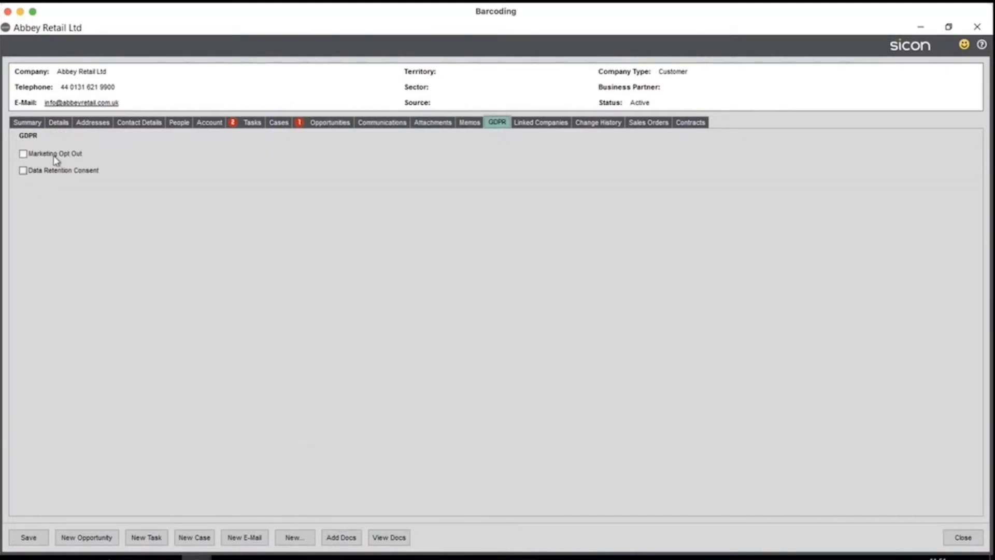
click(539, 124)
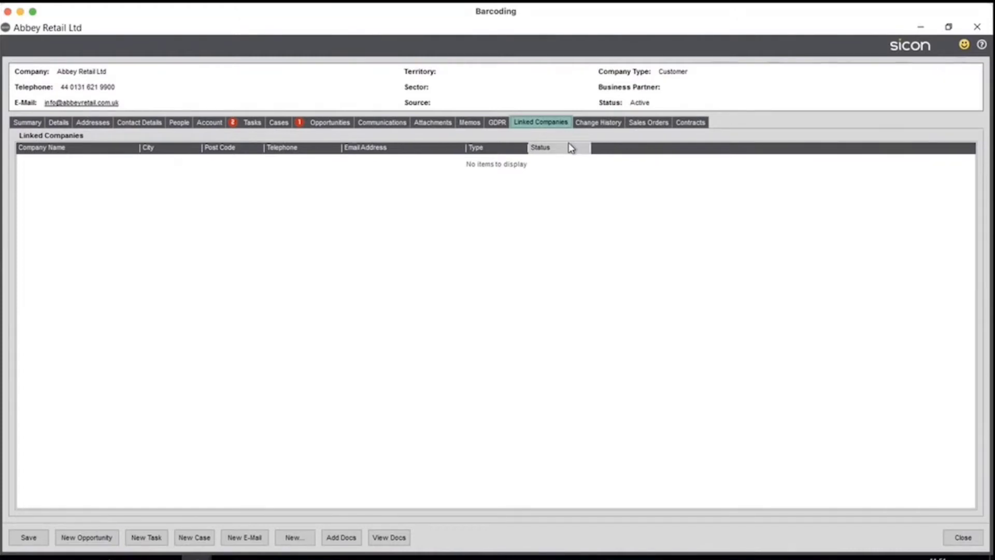
Step: List Abbey Retail Ltd's sales orders, select the 162.00 order dated 04/09/2018, and view the company's contract lines
click(647, 123)
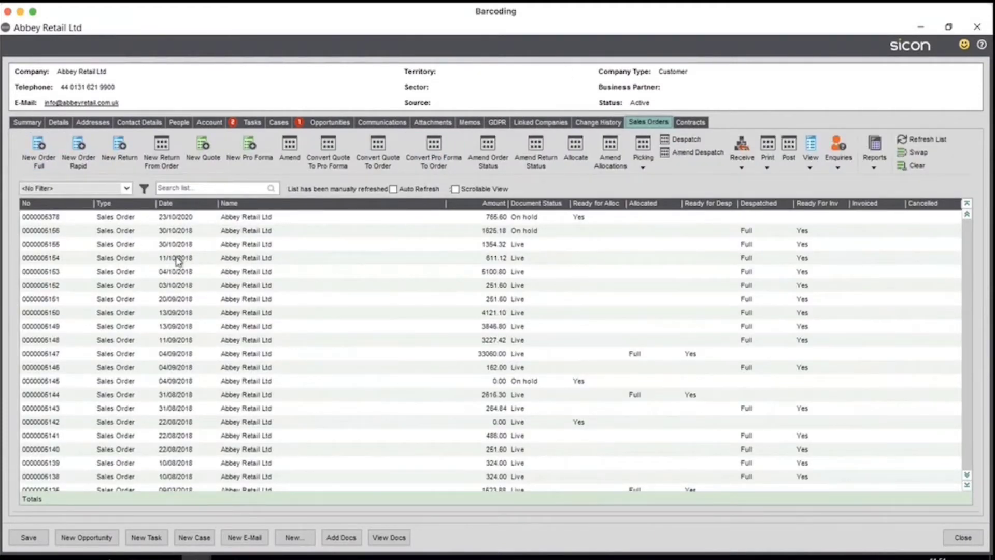
click(234, 369)
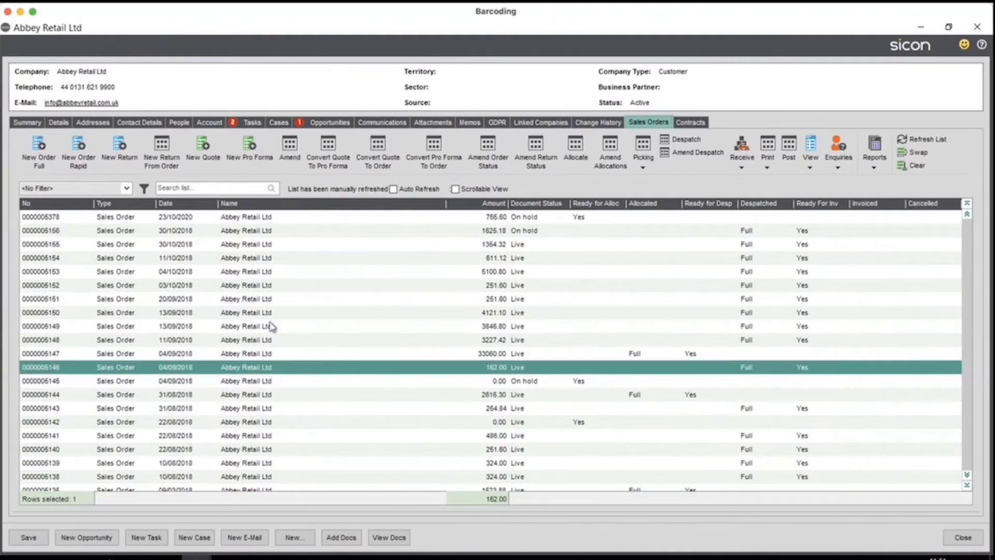
click(693, 126)
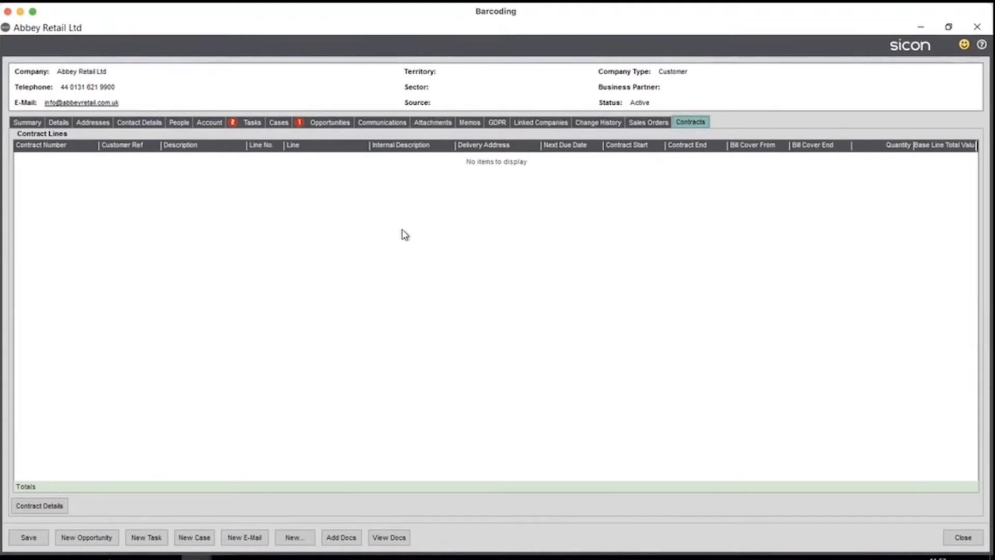
Step: Close the Abbey Retail Ltd record and the company search to return to the Sage 200 home page
click(956, 536)
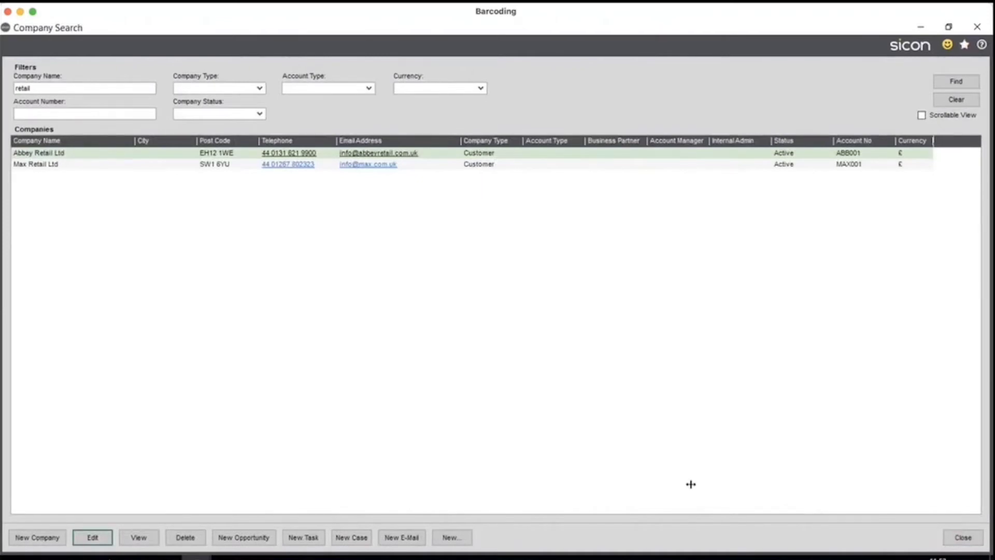
mouse_move(197, 556)
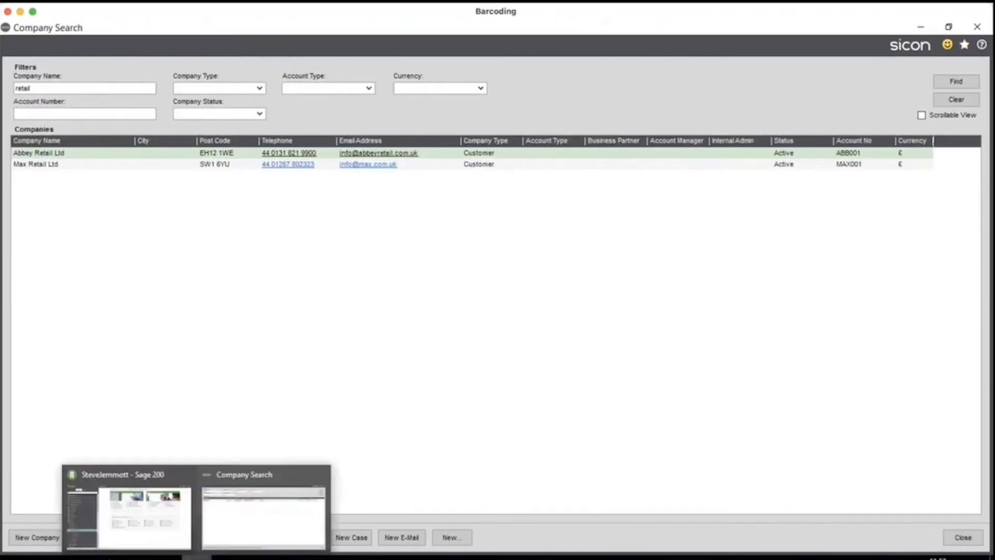
click(958, 538)
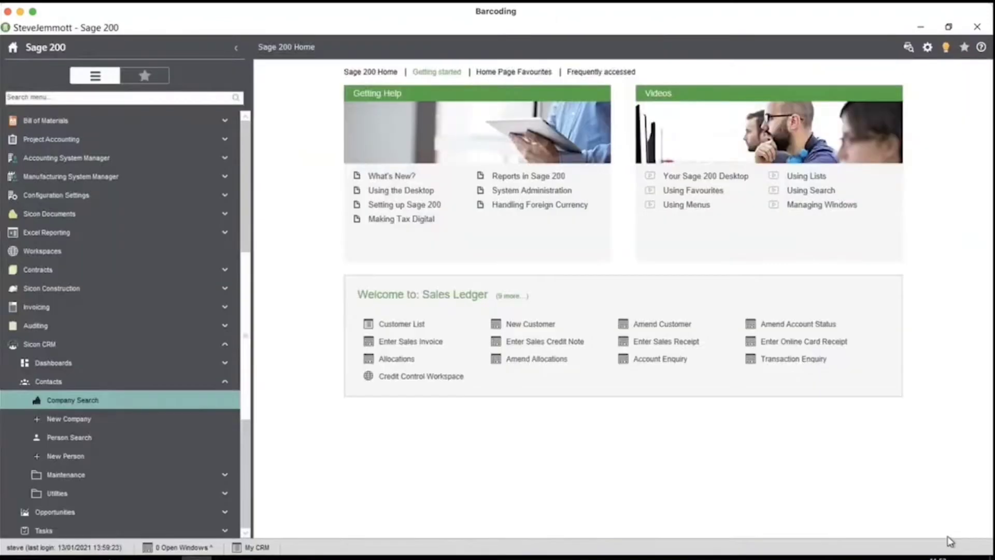
Step: Look over the Sicon CRM opportunities options and open the My CRM dashboard
click(71, 383)
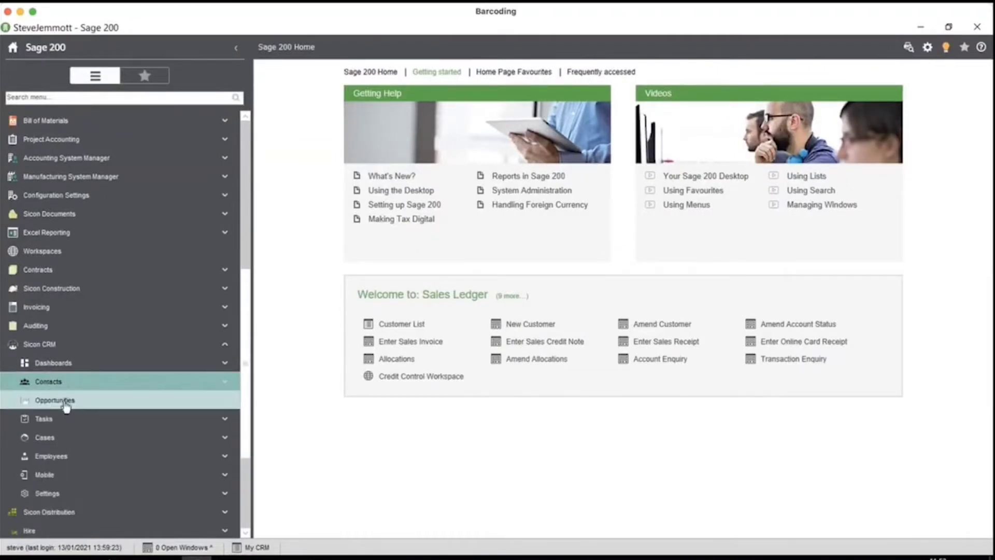
click(66, 403)
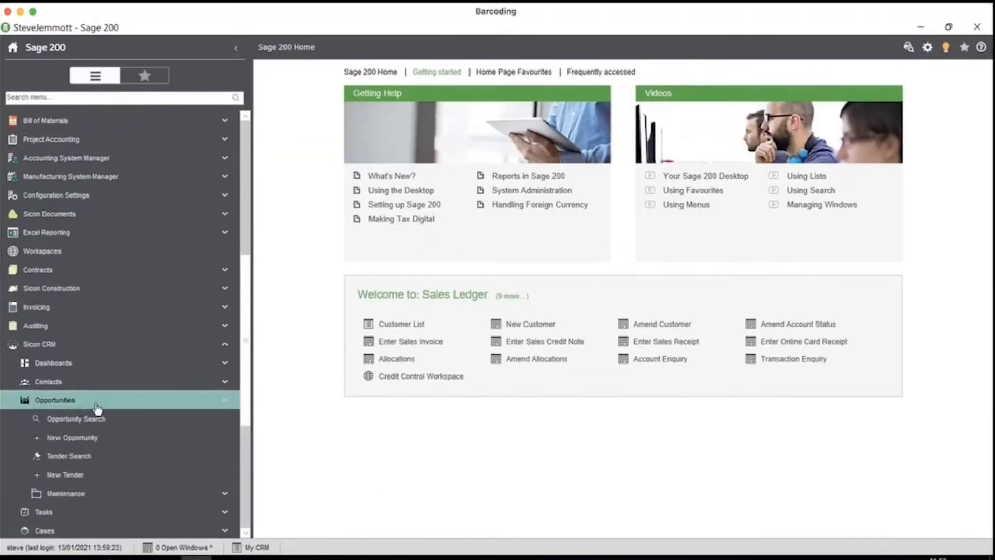
click(62, 363)
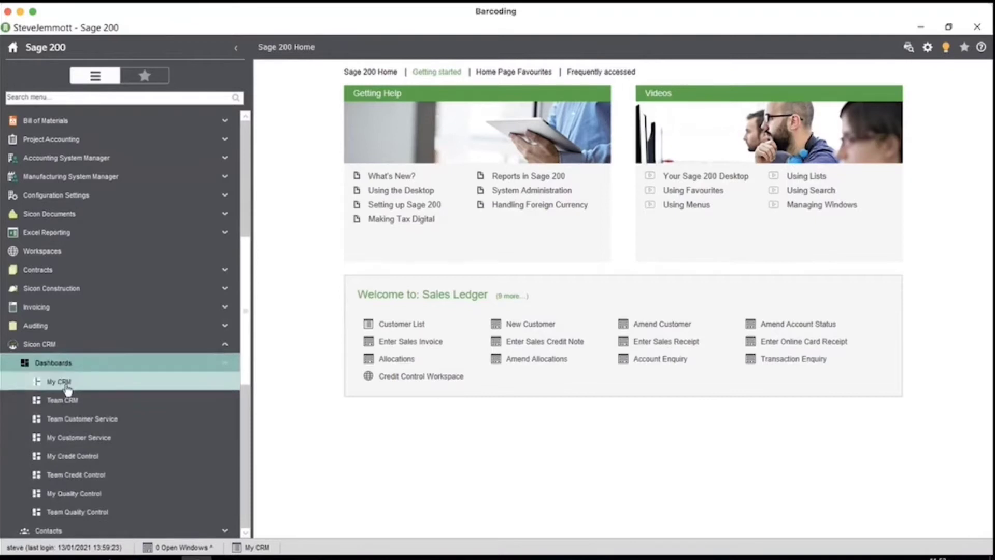
click(66, 384)
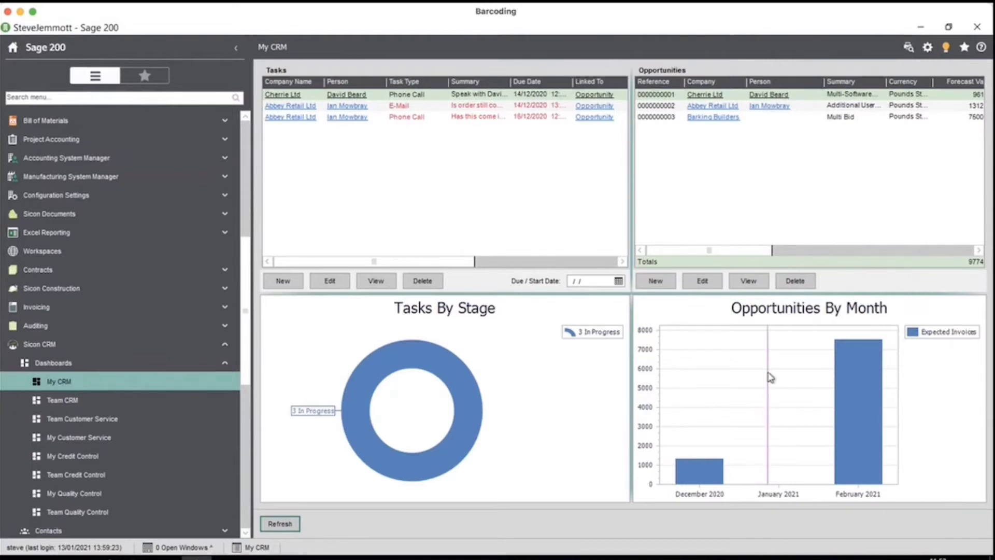
Step: Look over the My CRM charts, switch to the Team CRM dashboard and collapse the dashboard list
mouse_move(889, 454)
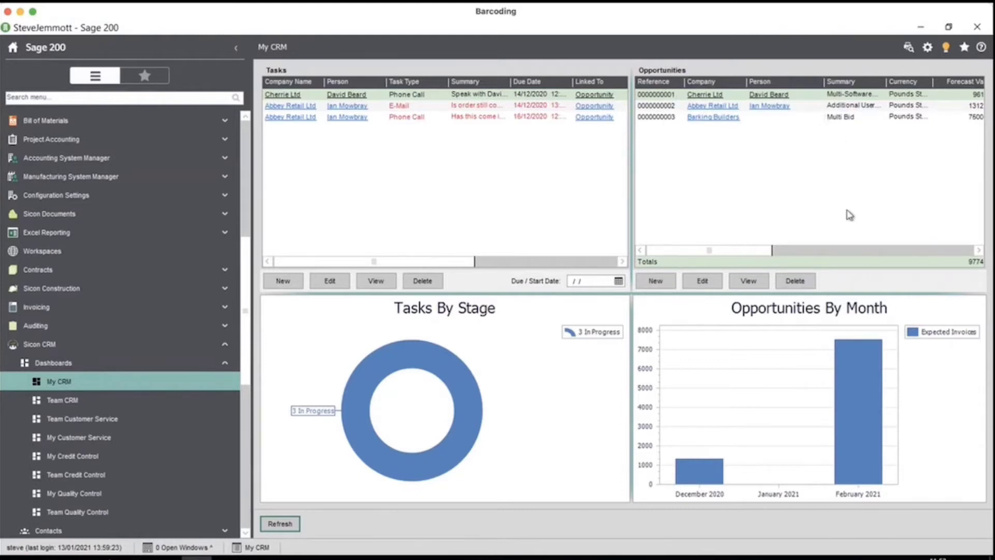
mouse_move(761, 255)
mouse_down()
mouse_move(956, 252)
mouse_move(760, 256)
mouse_up()
click(86, 400)
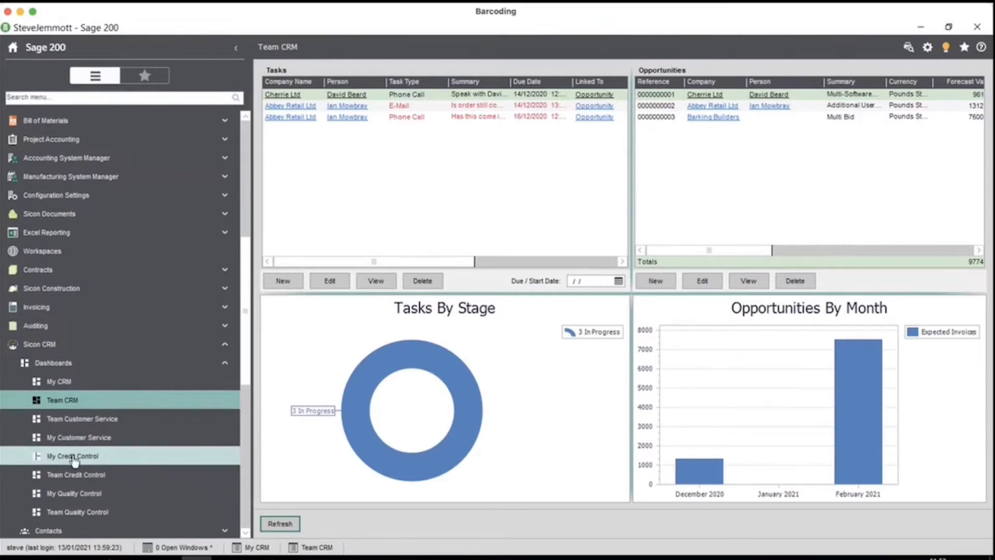
click(63, 364)
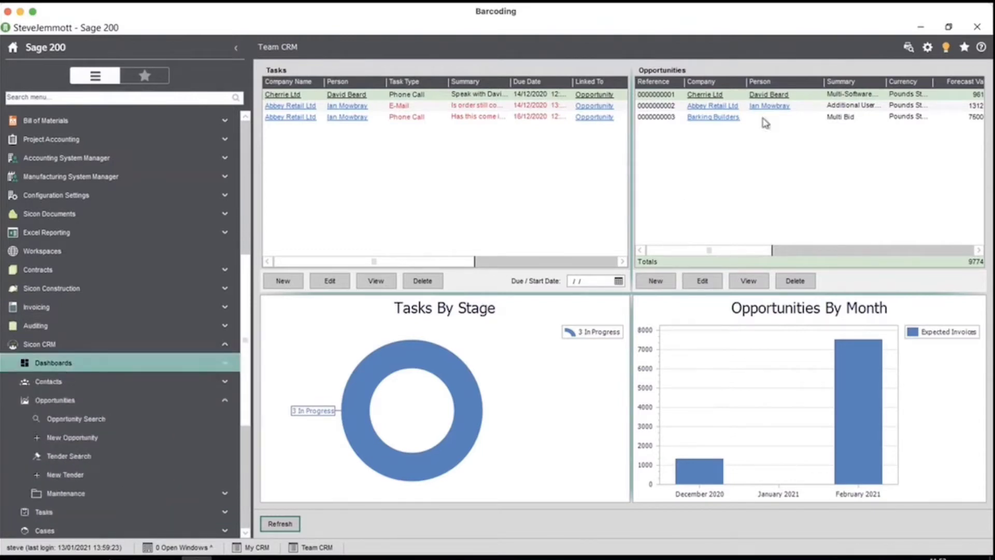
Step: Open the Cherrie Ltd multi-software opportunity for editing, show its details and enlarge the window
click(857, 99)
click(710, 283)
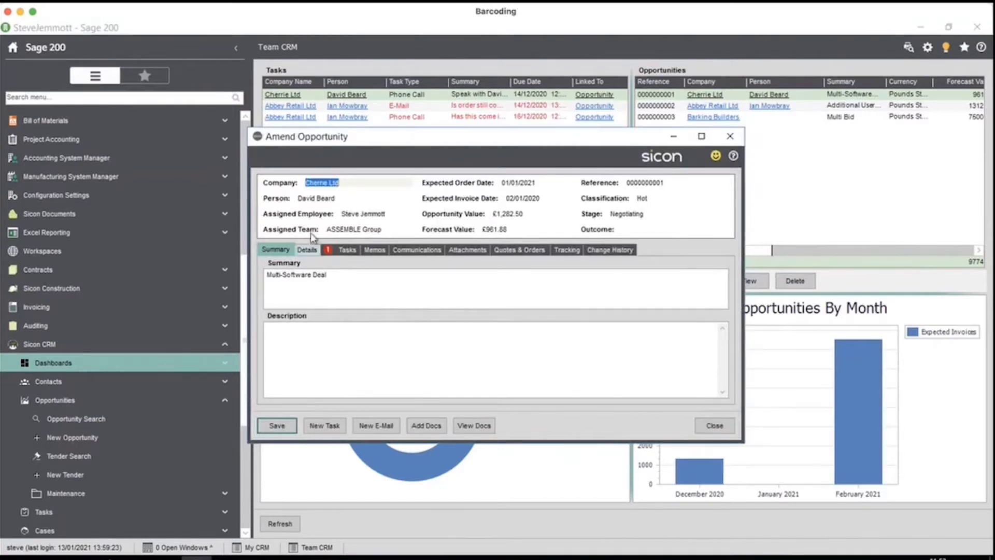
click(313, 250)
drag(742, 442, 902, 521)
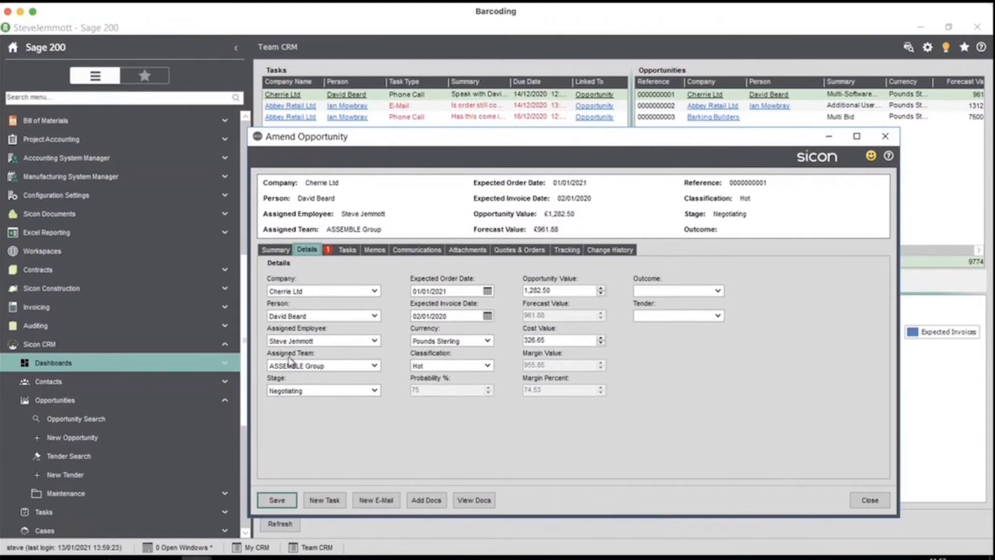
Step: Check the opportunity's stage and classification options, keeping Negotiating and Hot
click(374, 390)
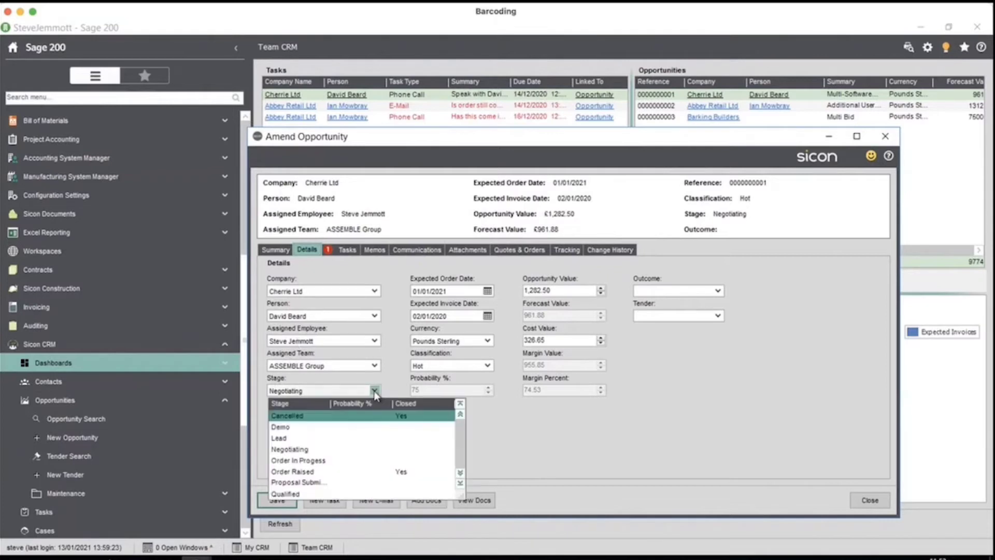
click(369, 449)
click(487, 366)
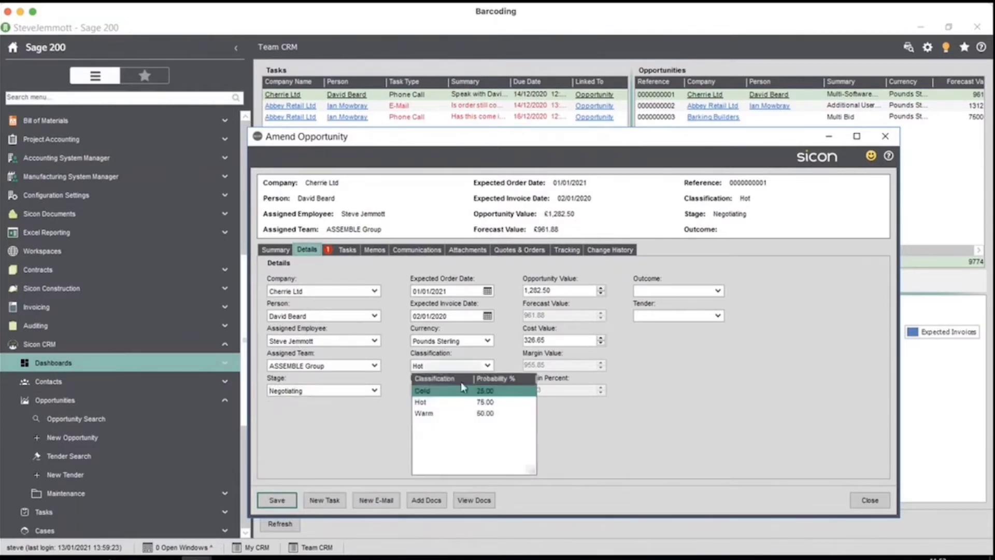
click(608, 435)
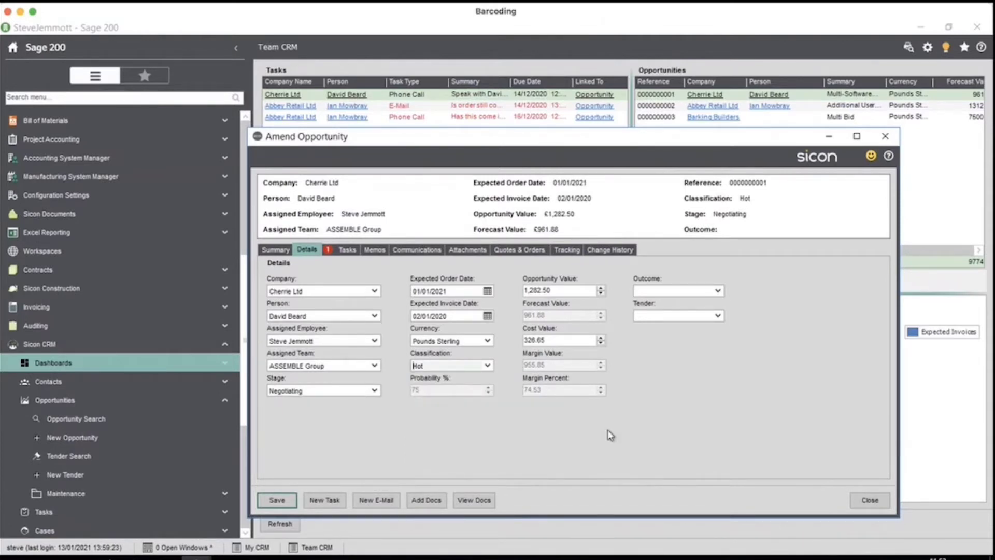
click(487, 367)
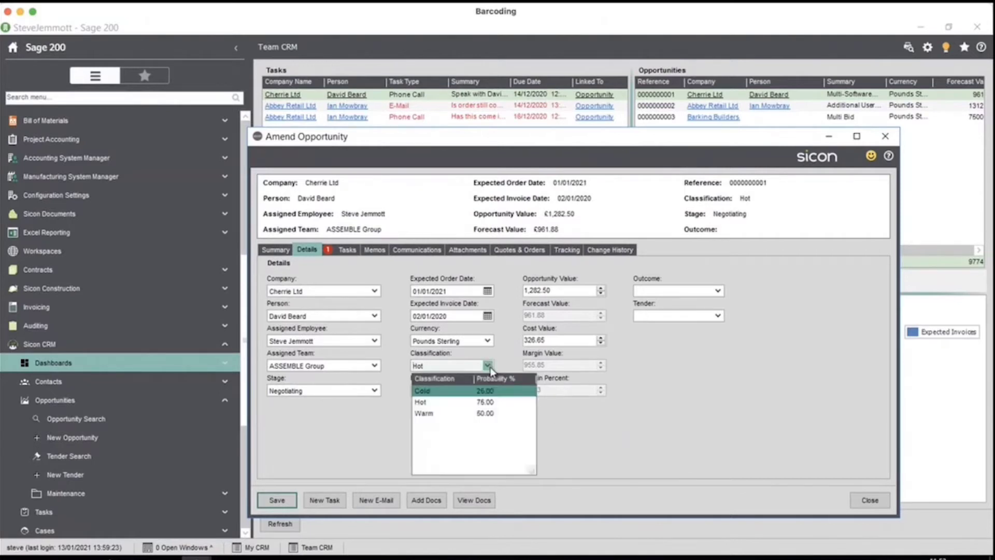
click(566, 413)
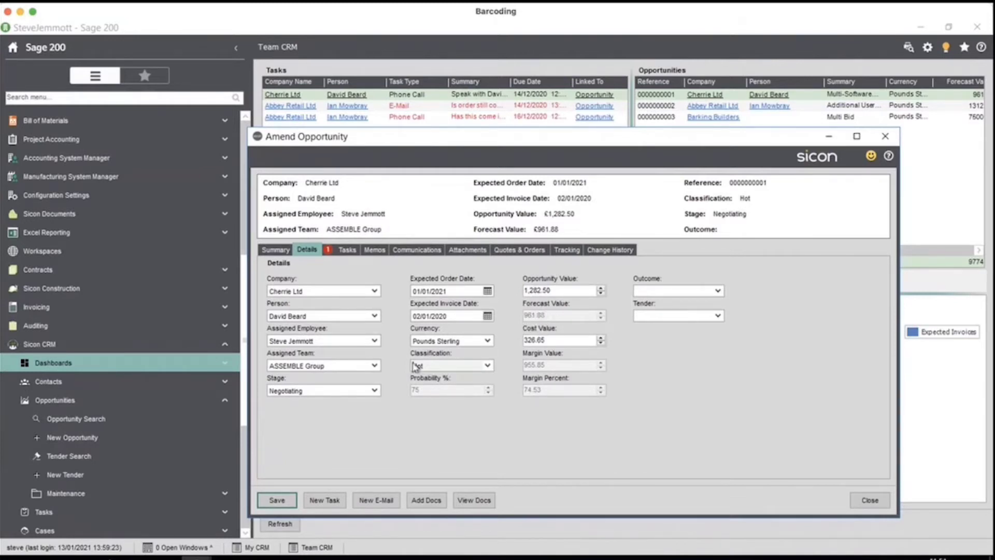
Step: Review the stage, classification and tender choices again without changing the opportunity
click(377, 389)
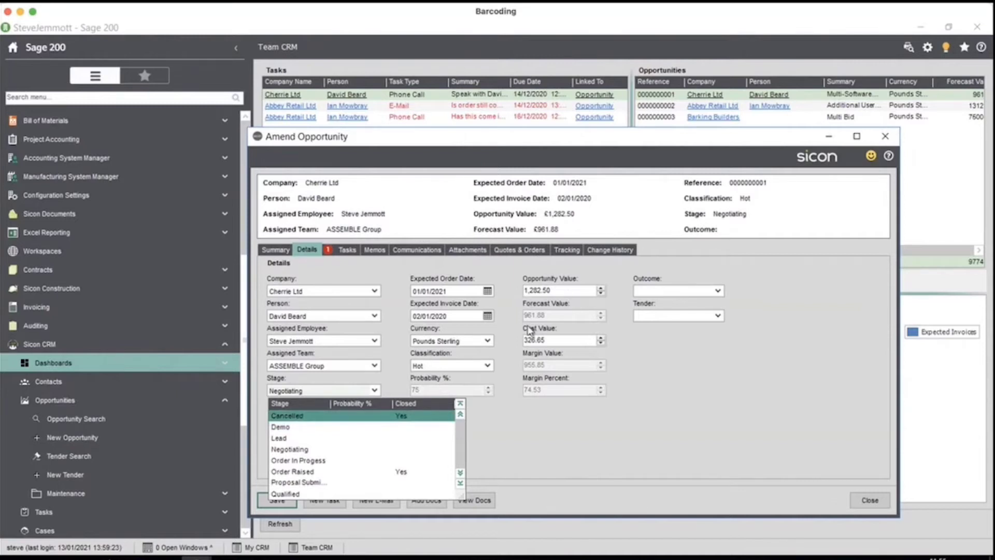
click(594, 442)
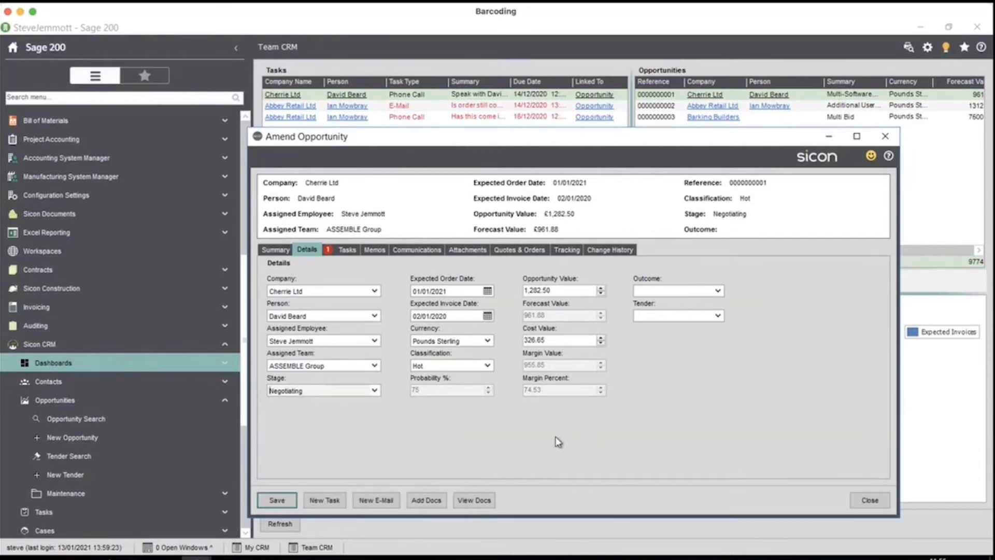
click(487, 366)
click(347, 420)
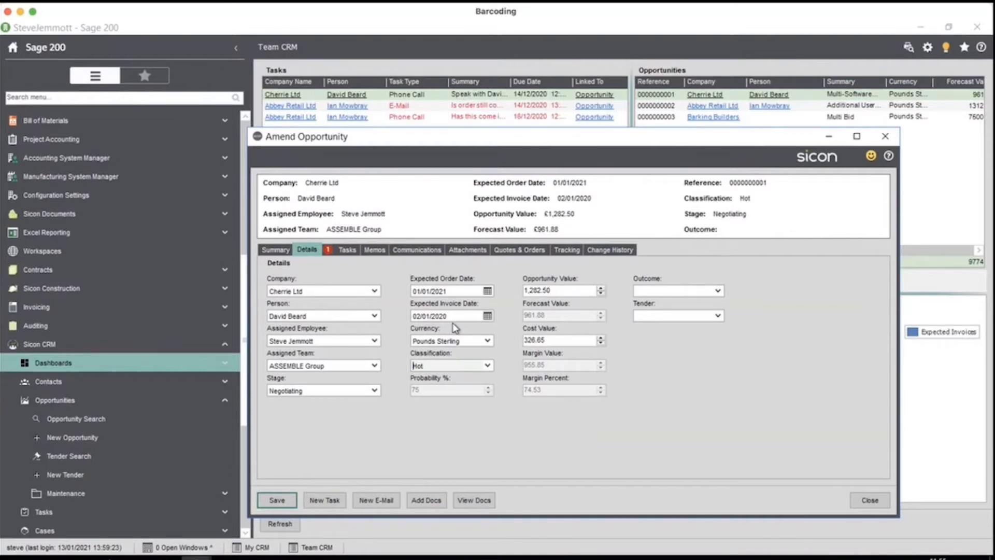
click(718, 315)
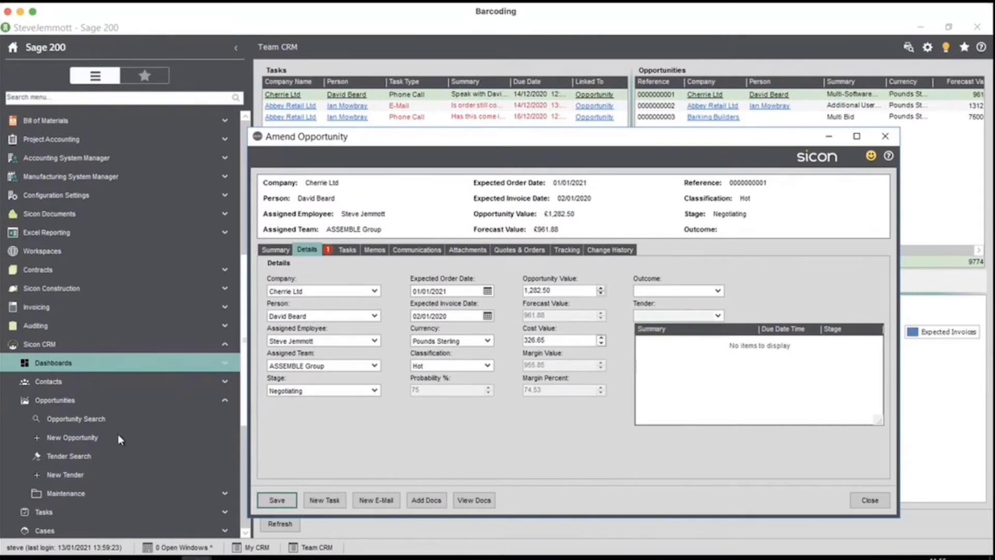
click(653, 316)
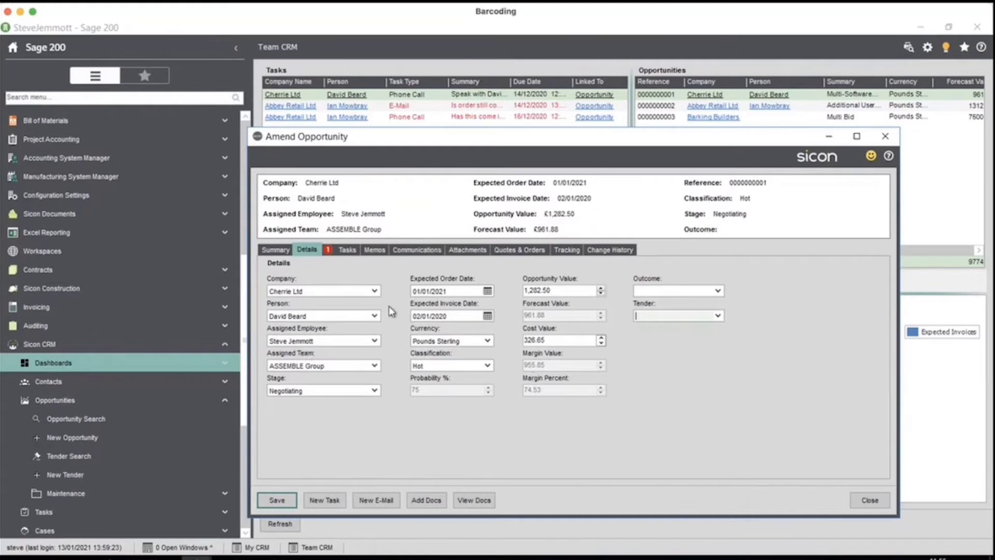
Step: Open the opportunity's phone call task, review its details and communications, and close it without changes
click(347, 250)
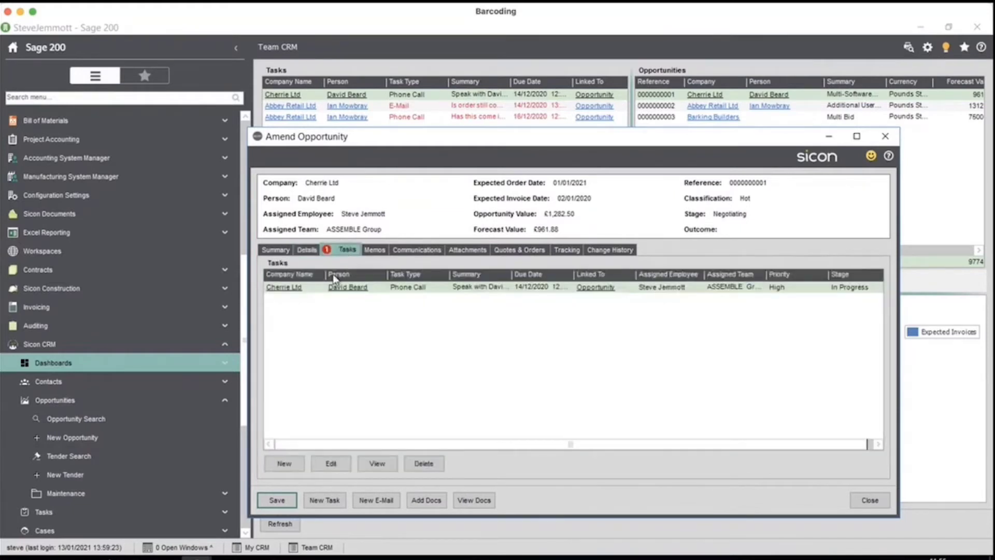
click(410, 290)
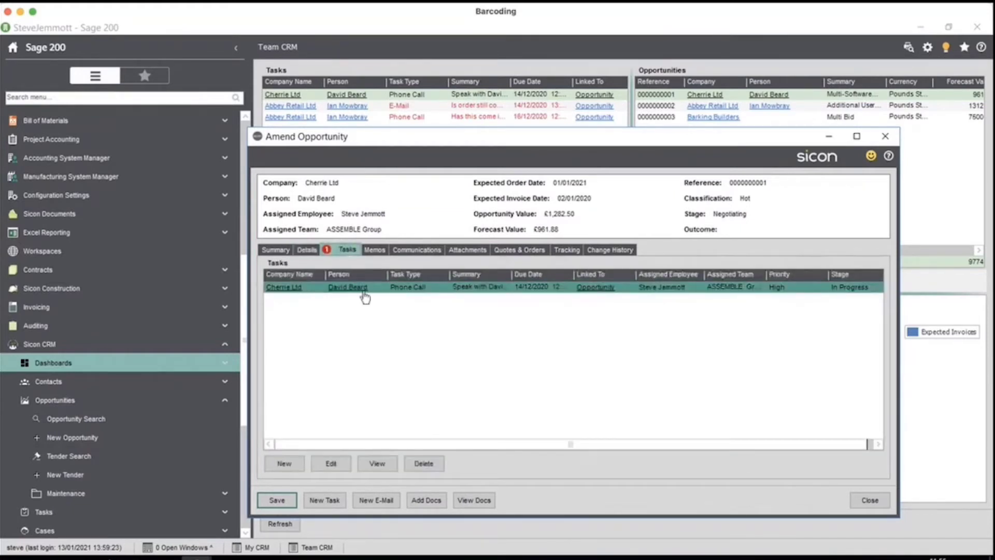
click(331, 463)
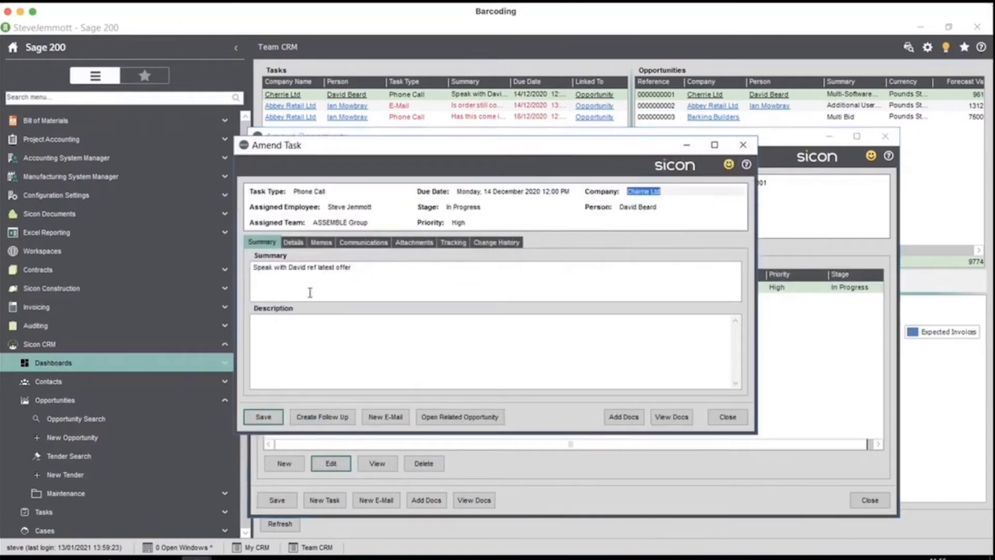
click(293, 242)
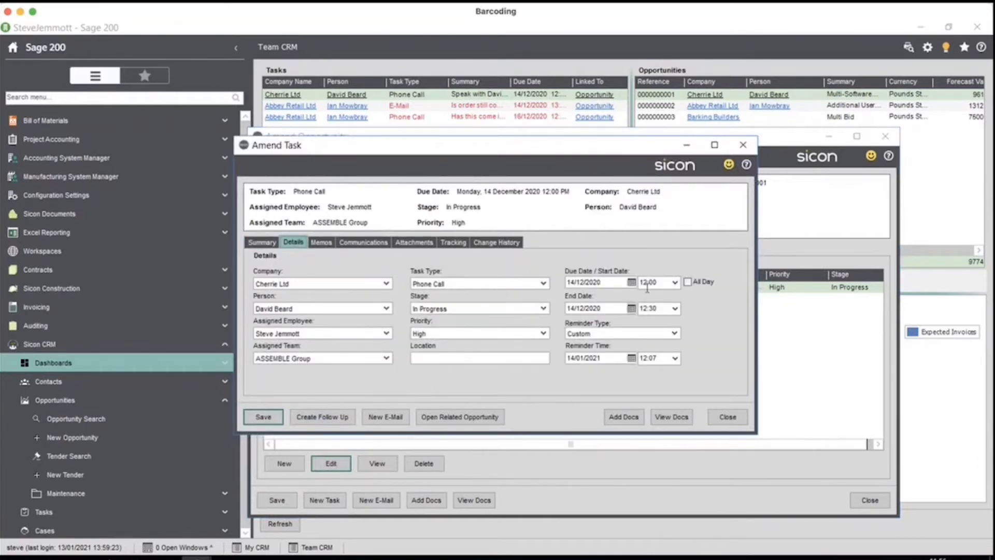
click(358, 242)
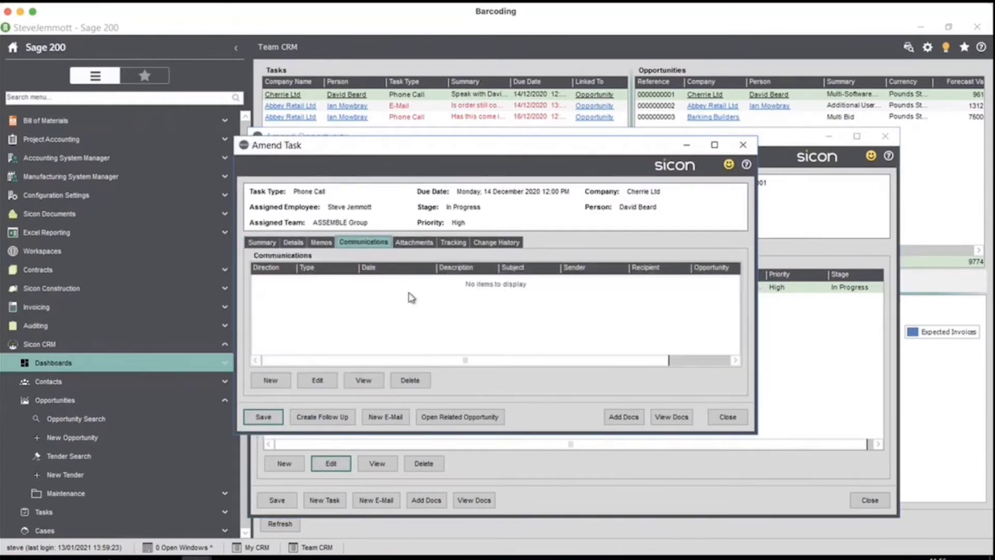
click(727, 416)
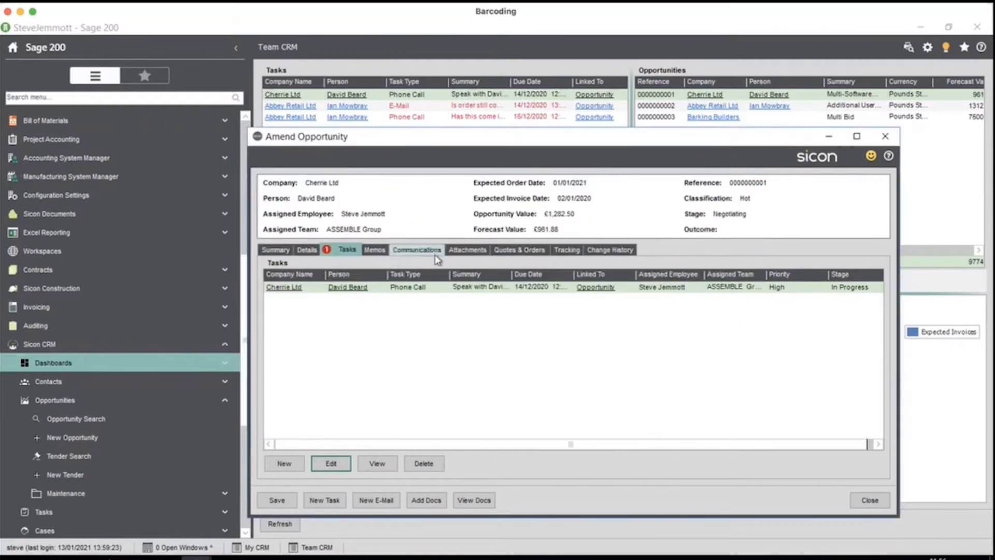
Step: List the opportunity's quotes and orders and open the quotation dated 09/12/2020 for editing
click(519, 250)
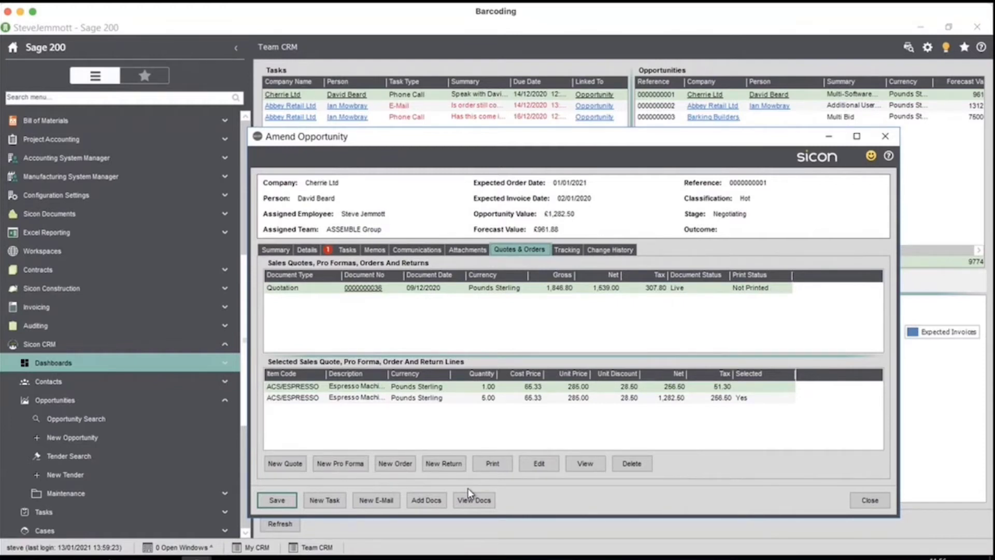
click(433, 291)
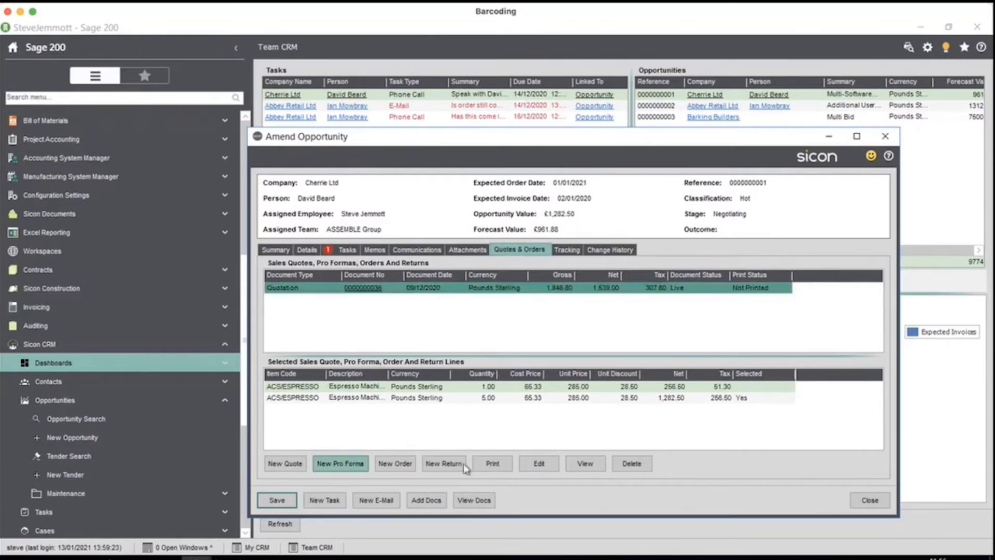
click(539, 462)
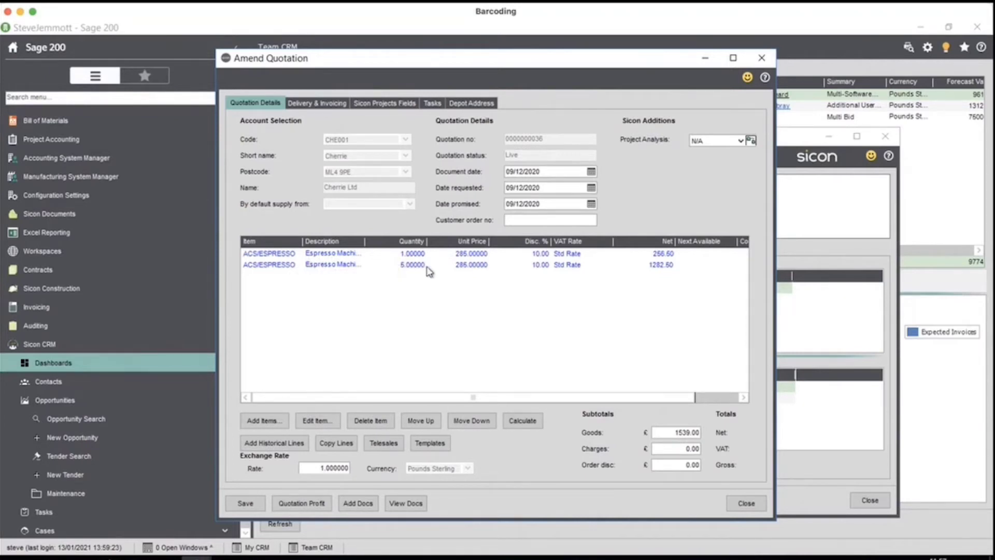
Step: Start a new quotation line for the ACS/ESPRESSO Espresso Machine, supplied from WAREHOUSE
click(265, 421)
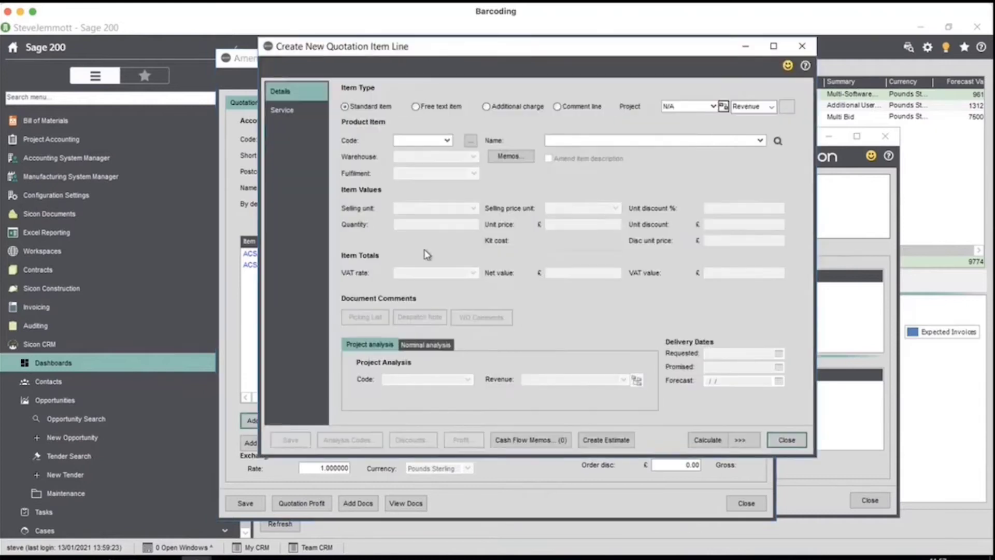
click(414, 141)
text(acs/e)
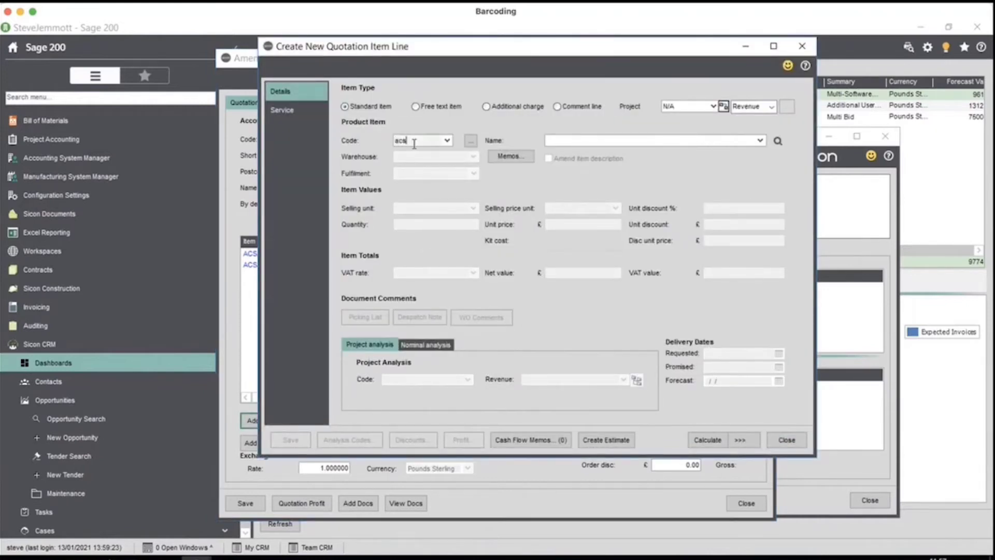
click(473, 165)
click(474, 157)
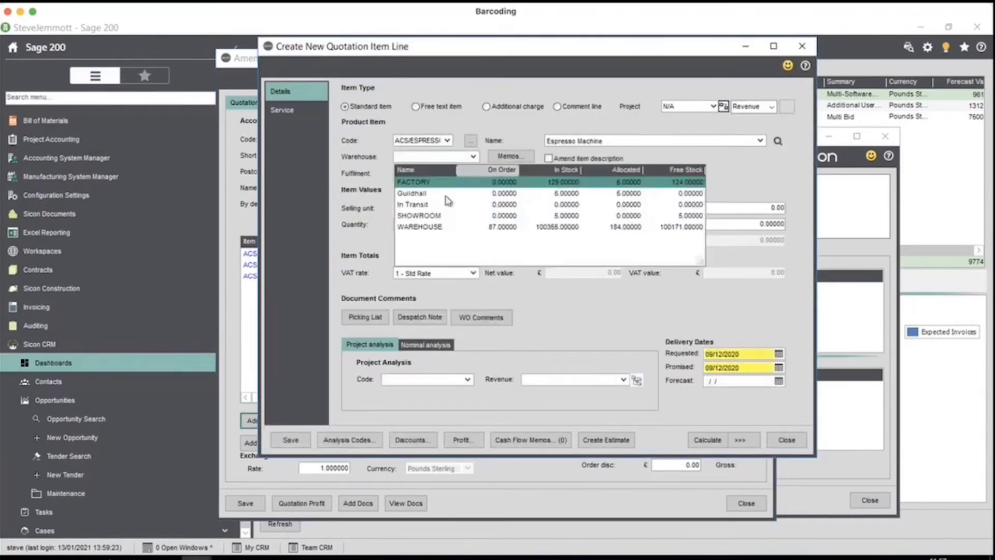
click(435, 228)
Step: Set the line's quantity to 10 and unit price to 225, save it and close the item entry form
click(448, 224)
text(10)
key(Tab)
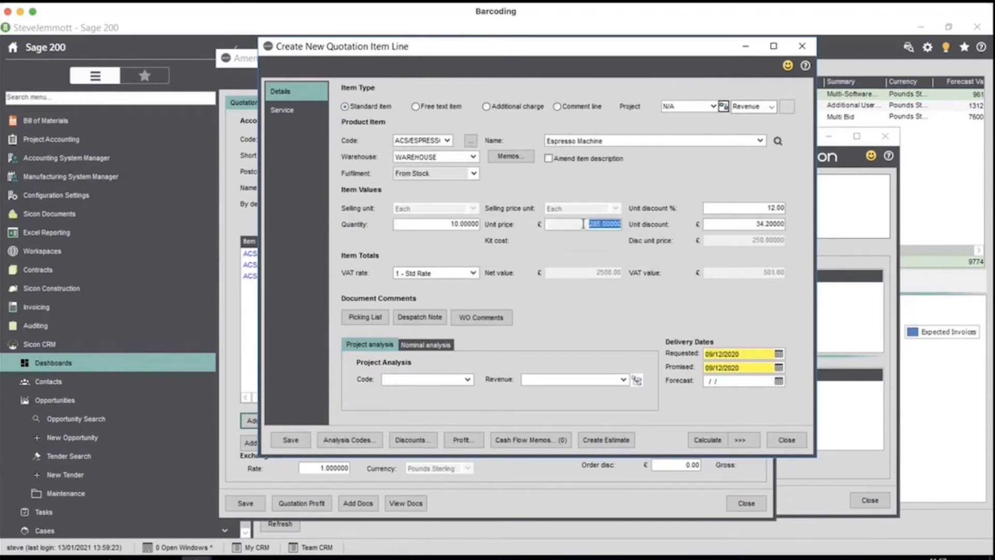
text(225)
key(Tab)
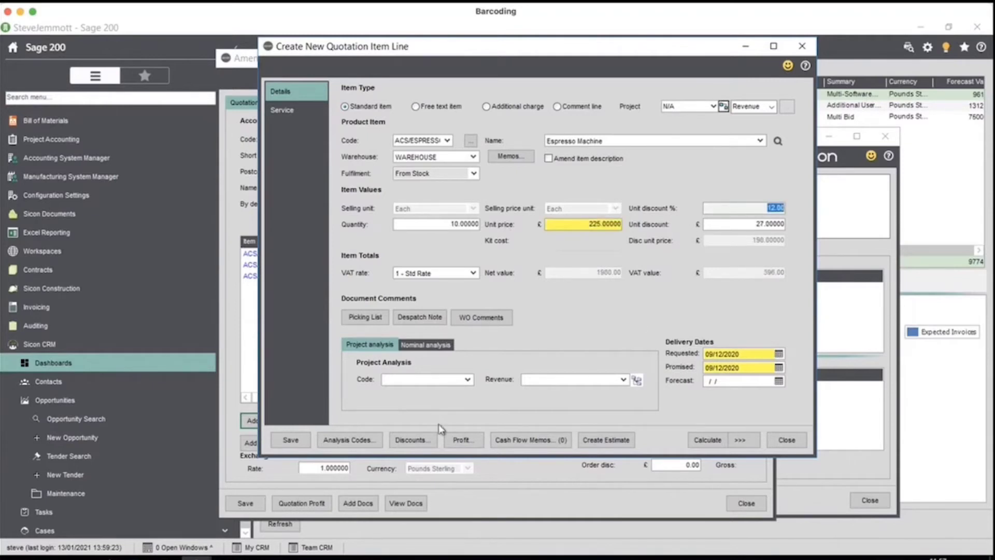
click(291, 440)
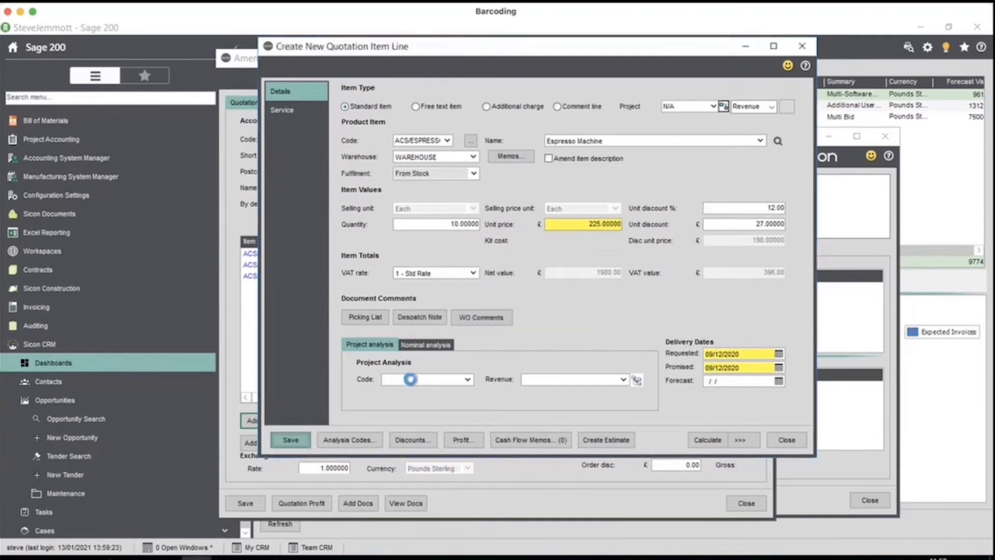
click(654, 428)
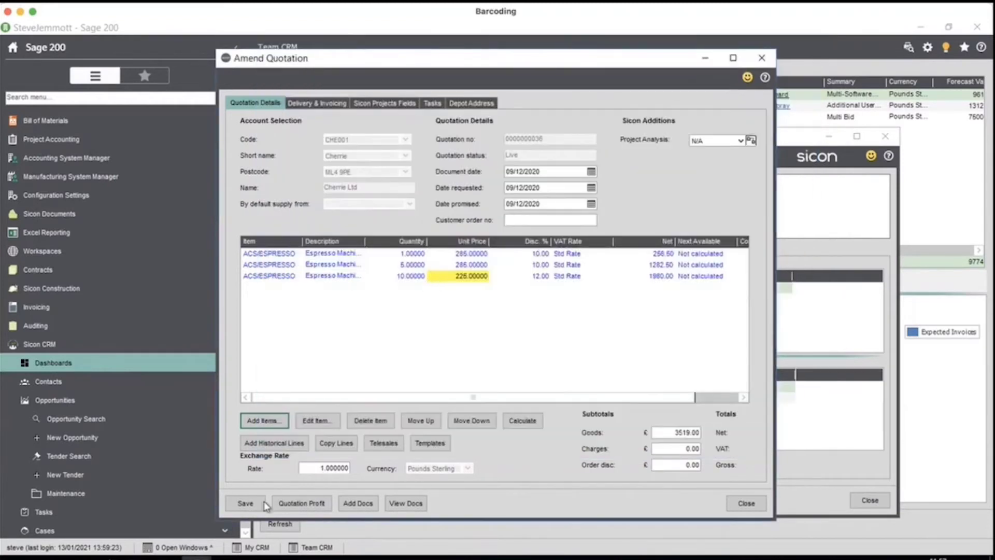
Step: Save the amended quotation and assign only its 10-unit Espresso Machine line to the opportunity
click(245, 502)
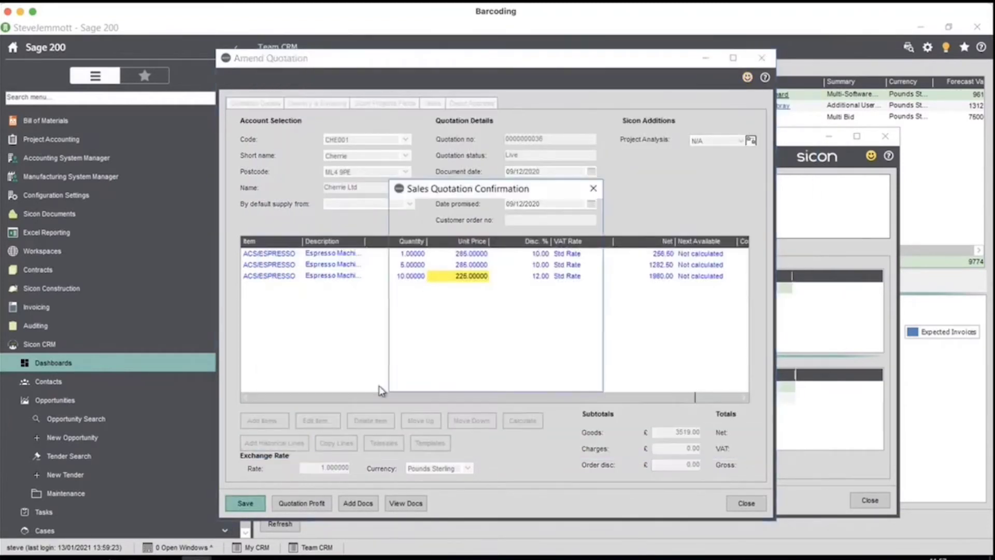
click(423, 374)
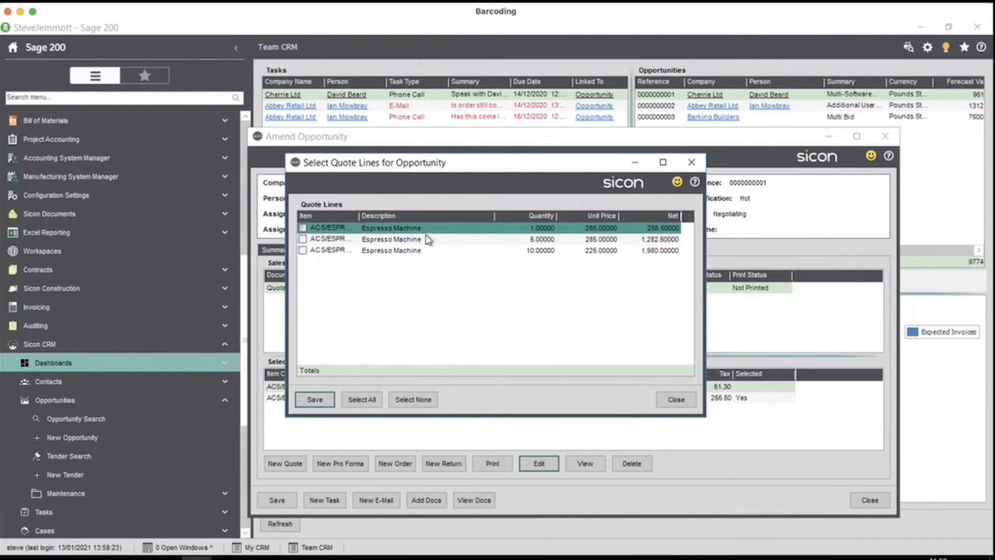
click(303, 251)
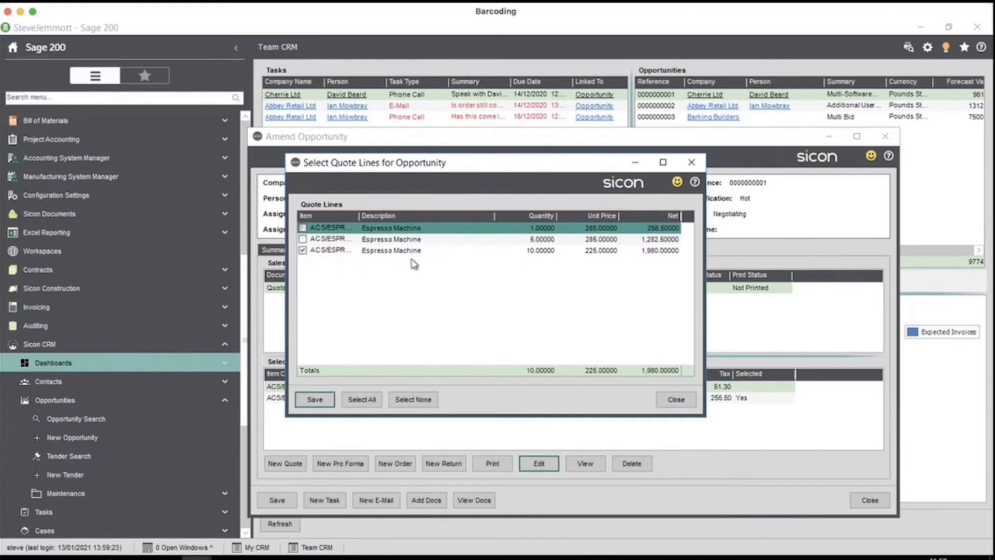
click(314, 406)
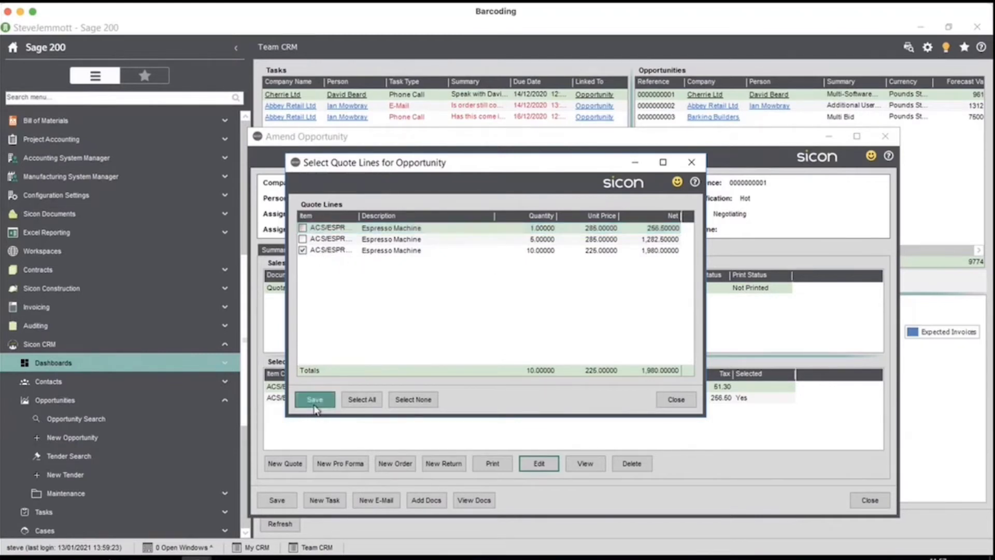
Step: Finish assigning the selected quote line and save the amended Cherrie Ltd opportunity
click(512, 337)
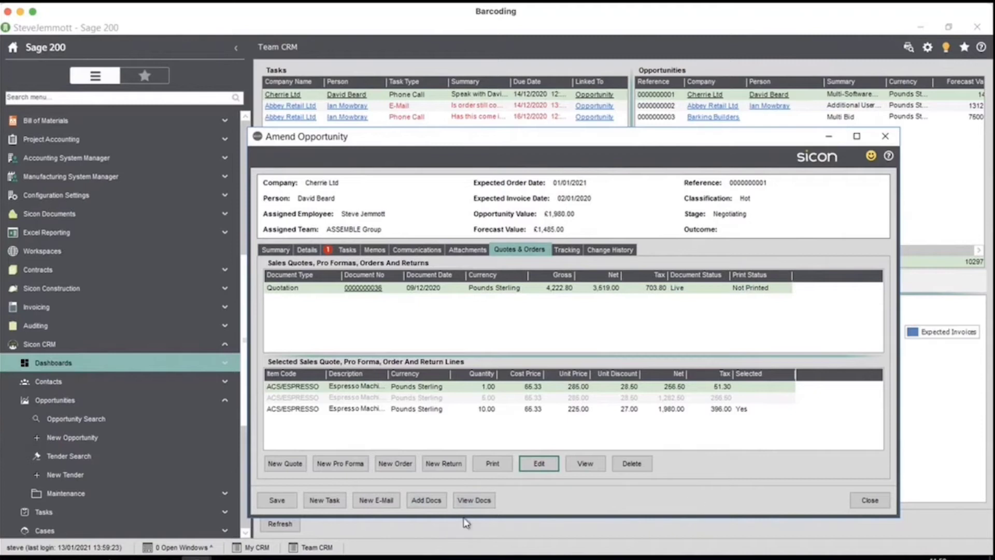
click(277, 500)
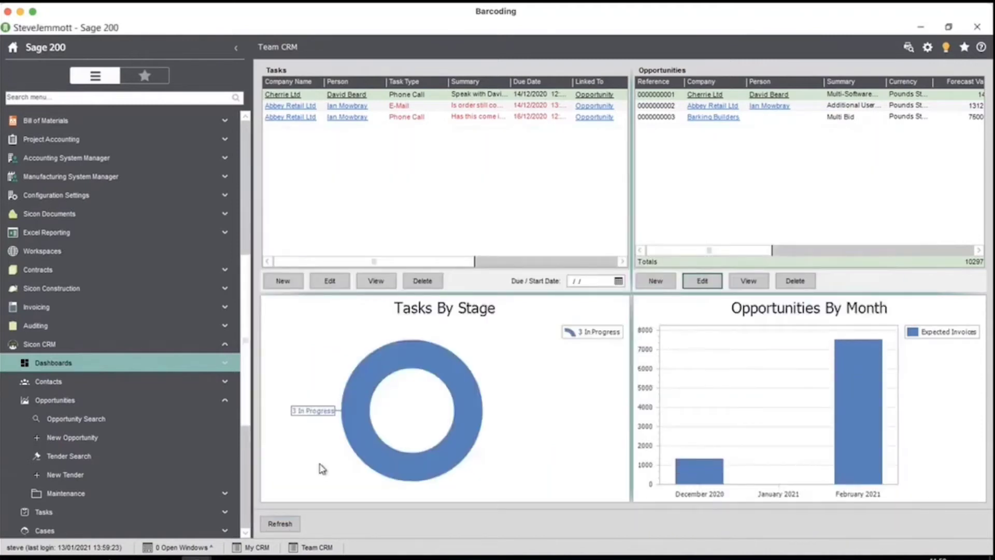
Step: Open a blank CRM task from the main navigation, examine its details fields and close it unsaved
click(61, 400)
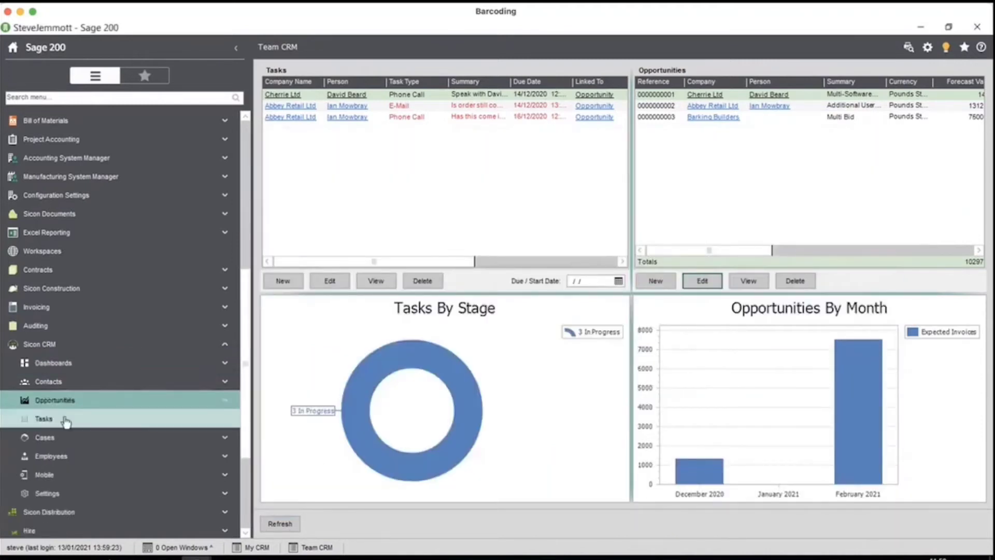
click(64, 420)
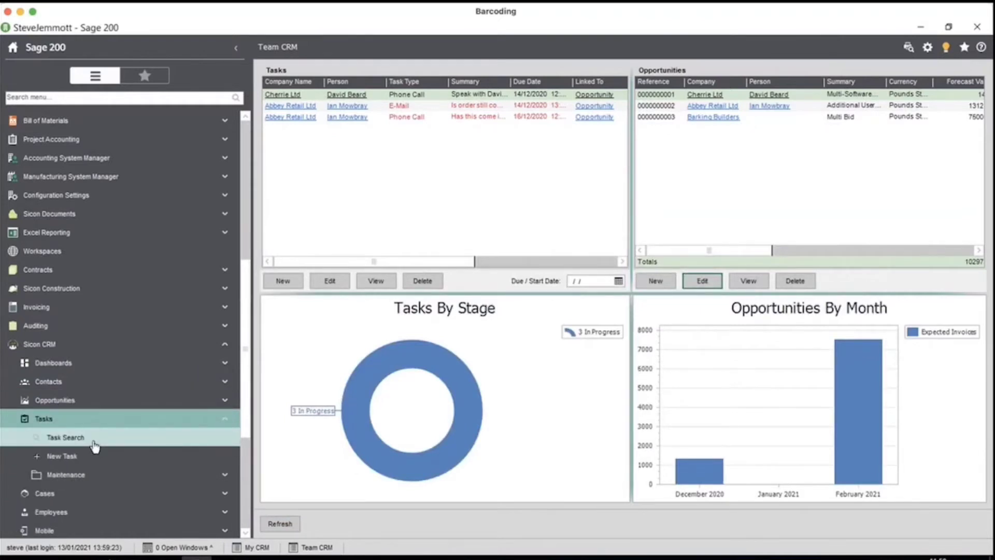
click(75, 456)
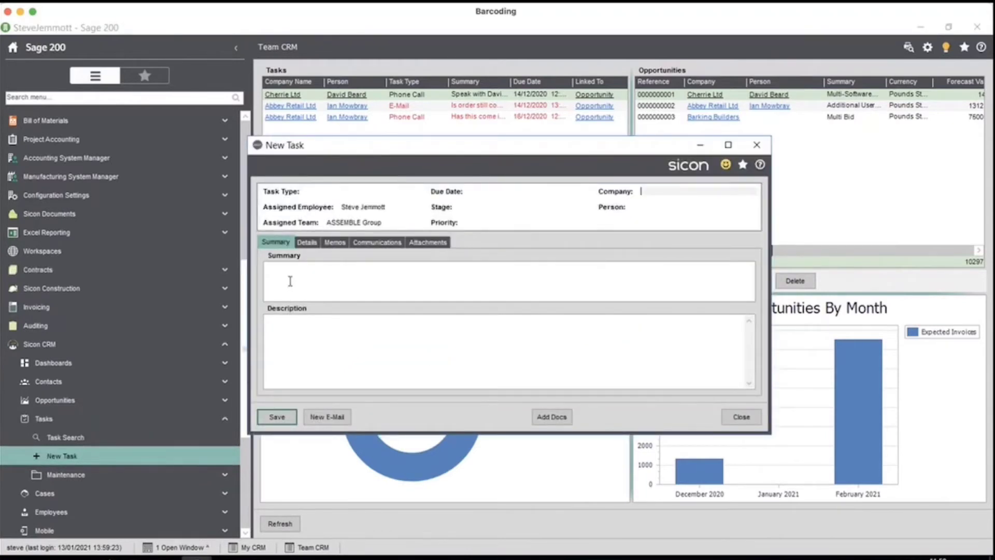
click(308, 243)
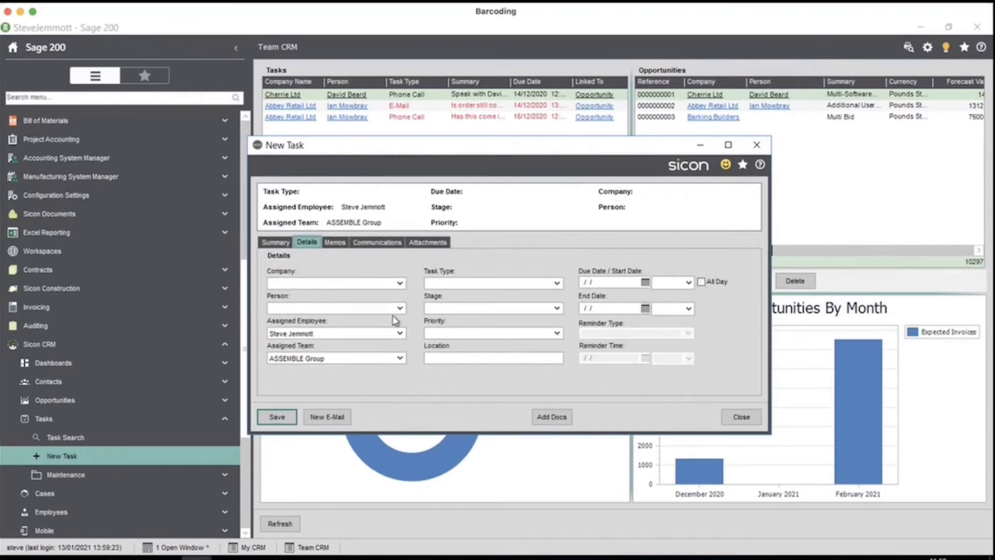
click(760, 424)
Step: Open the Cute and Cosey Kitsch order dated 13/01/2021 from the Sales Orders List for amendment, dismissing the extra customer details form
drag(249, 431, 254, 260)
click(57, 369)
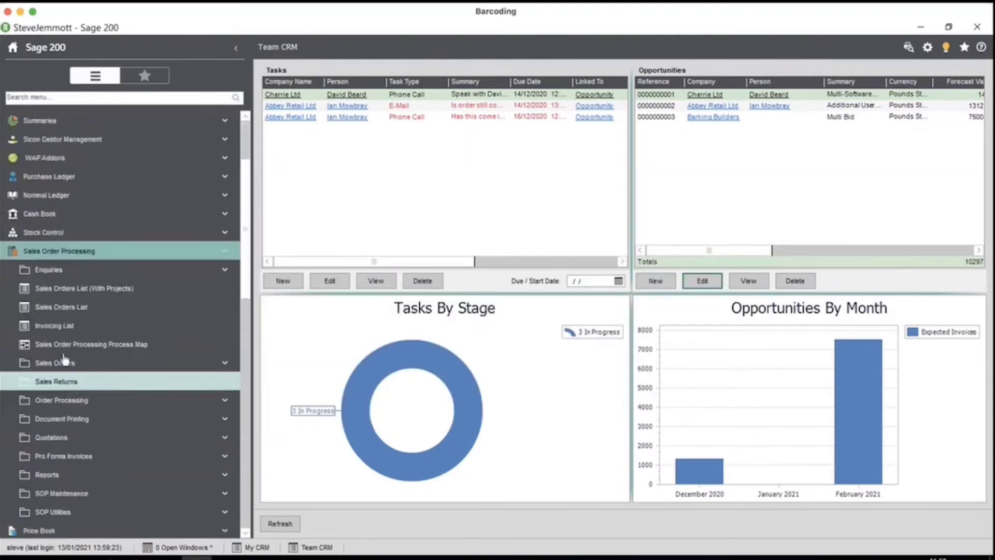
click(68, 306)
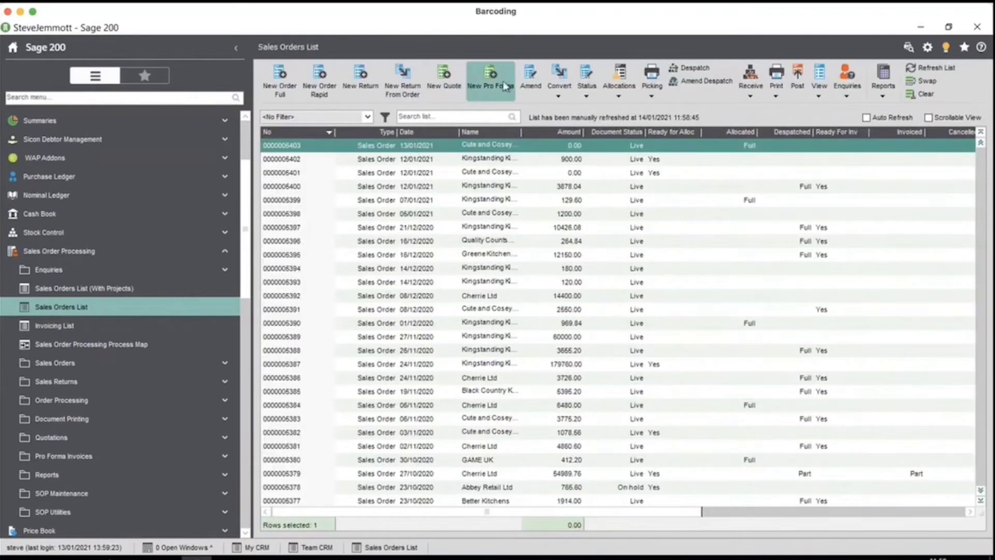
click(530, 80)
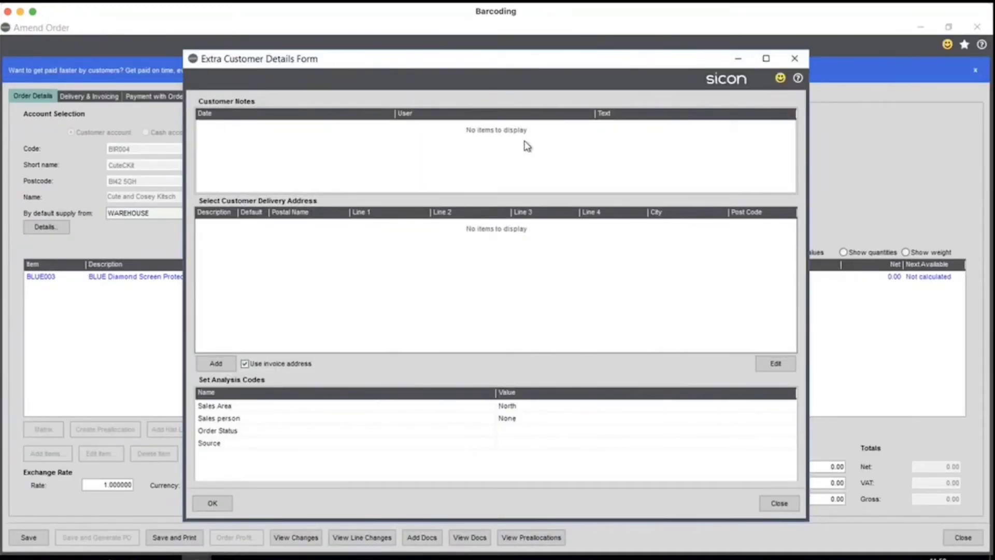
click(783, 506)
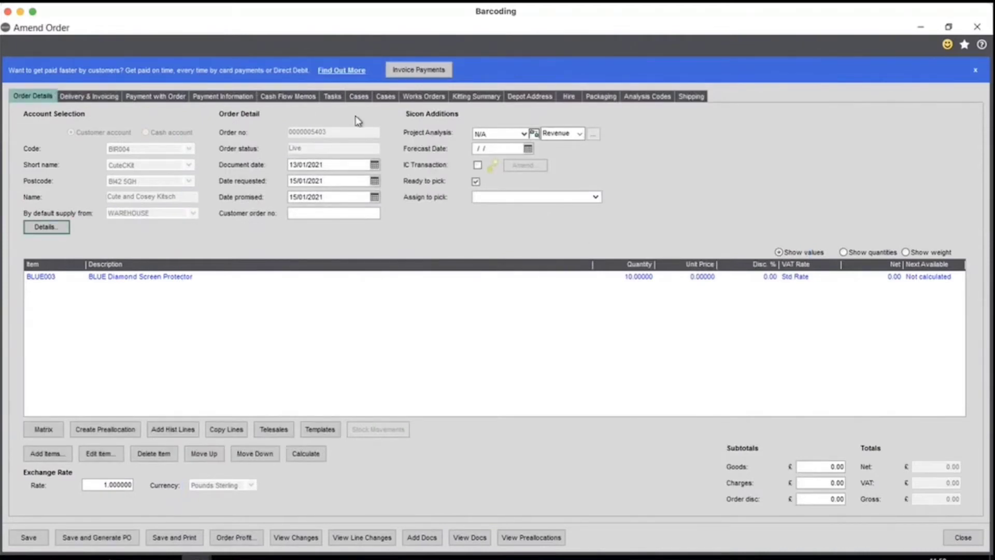
Step: Start a new task on the order with the summary "Sales order added, need to check when they need the stock as it is ready"
click(332, 98)
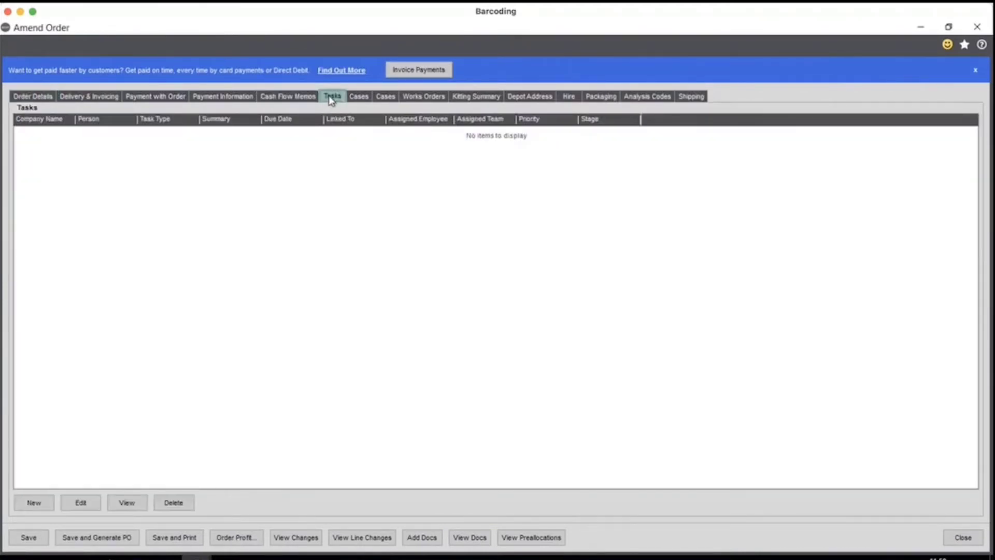
click(35, 502)
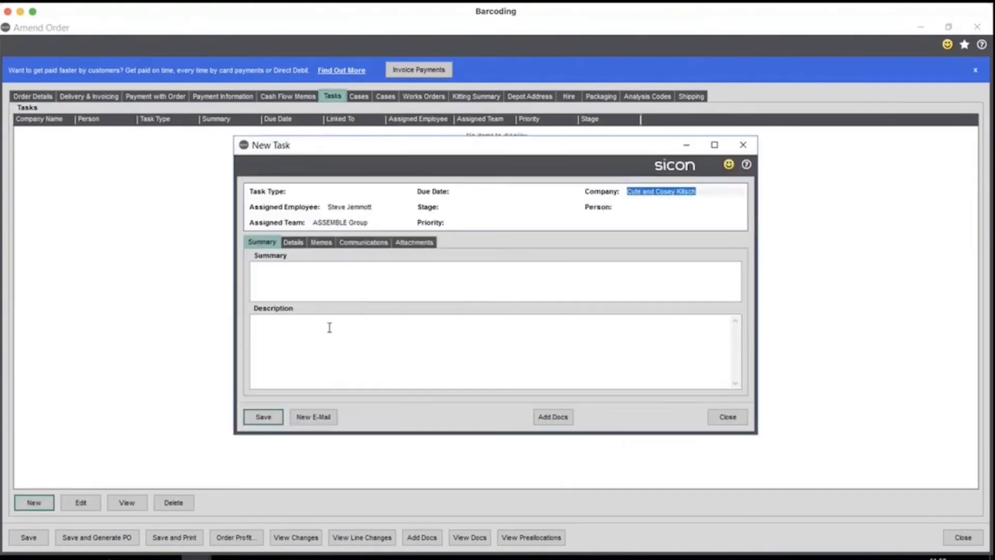
click(328, 275)
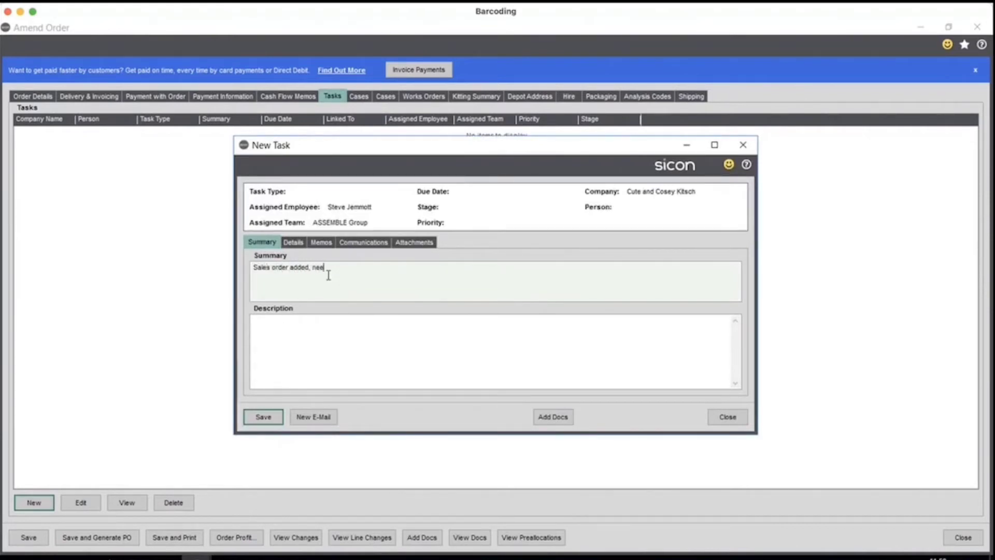
text(y need the stock)
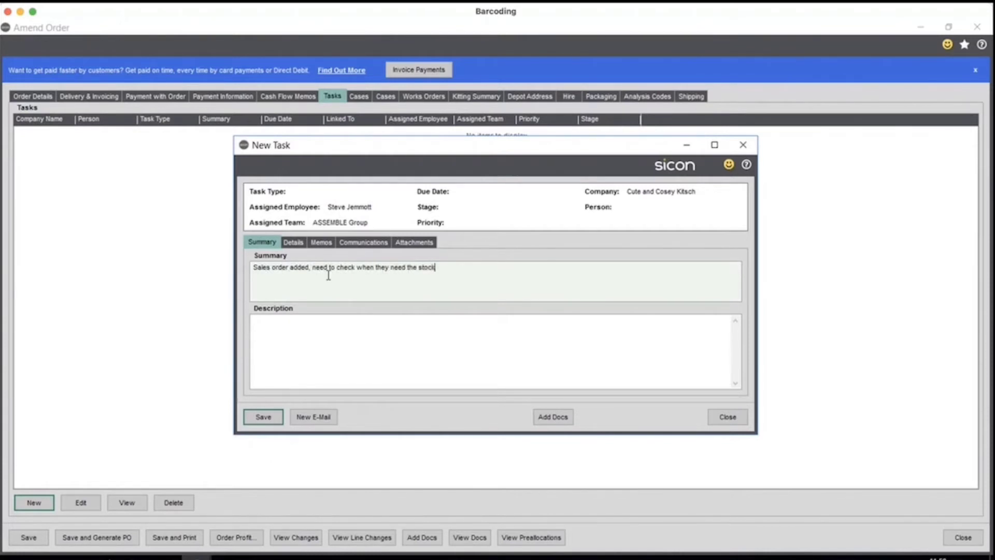
text( as it is ready)
Step: Assign the customer's contact person to the task, with type Phone Call, stage In Progress and priority High
click(293, 242)
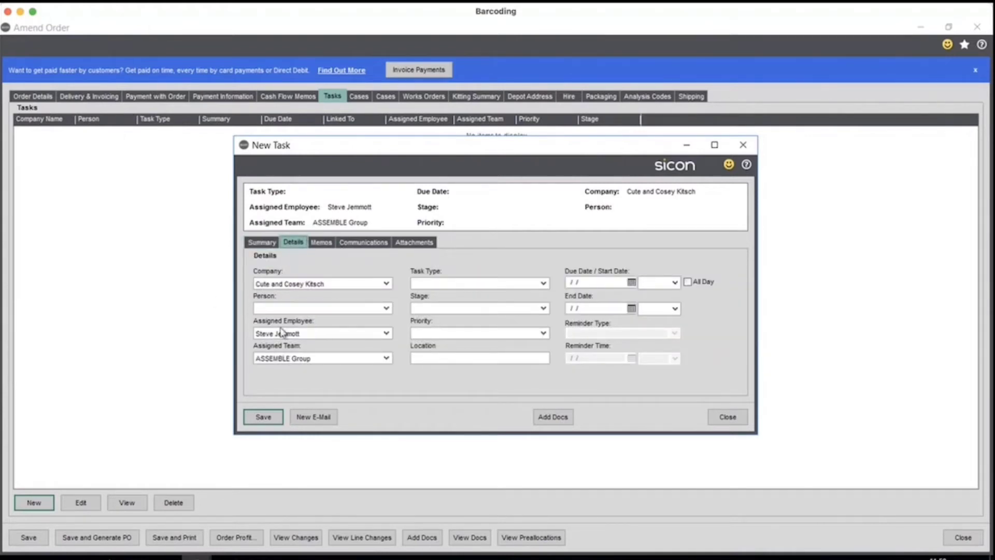
click(386, 307)
click(316, 337)
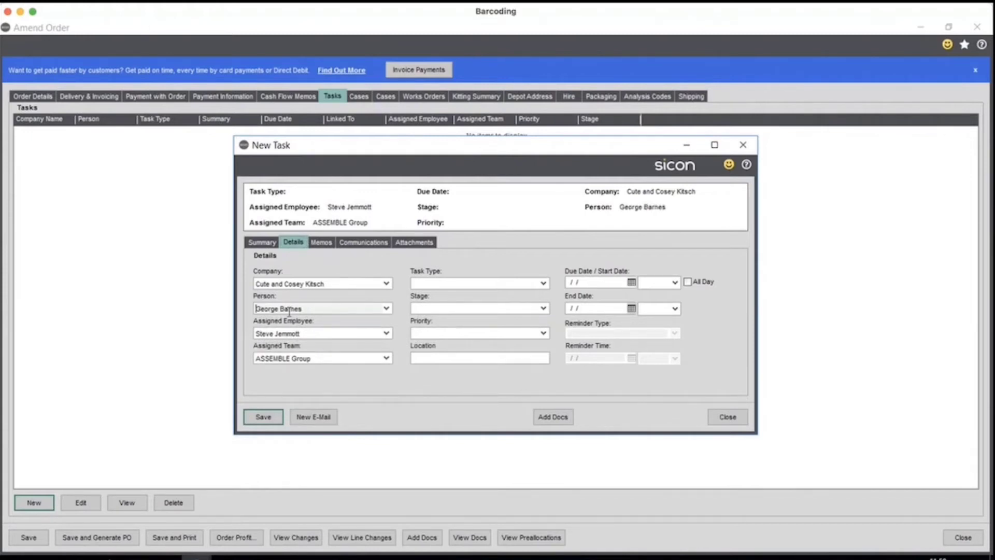
click(544, 282)
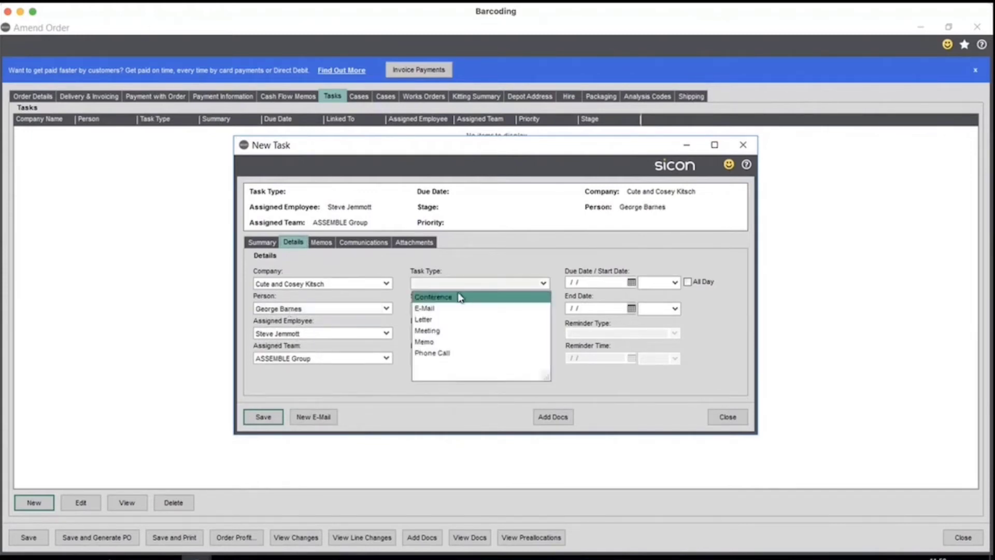
click(445, 353)
click(543, 309)
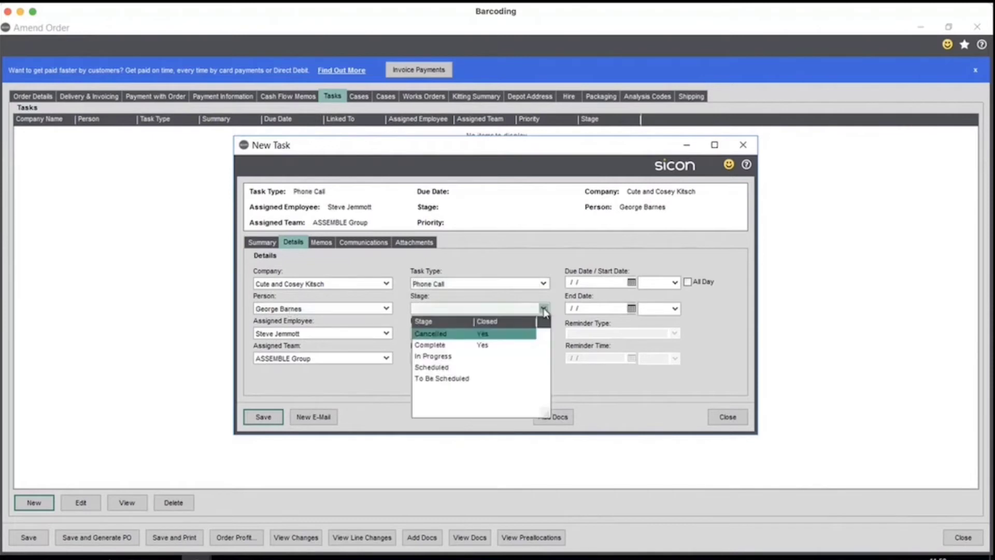
click(432, 356)
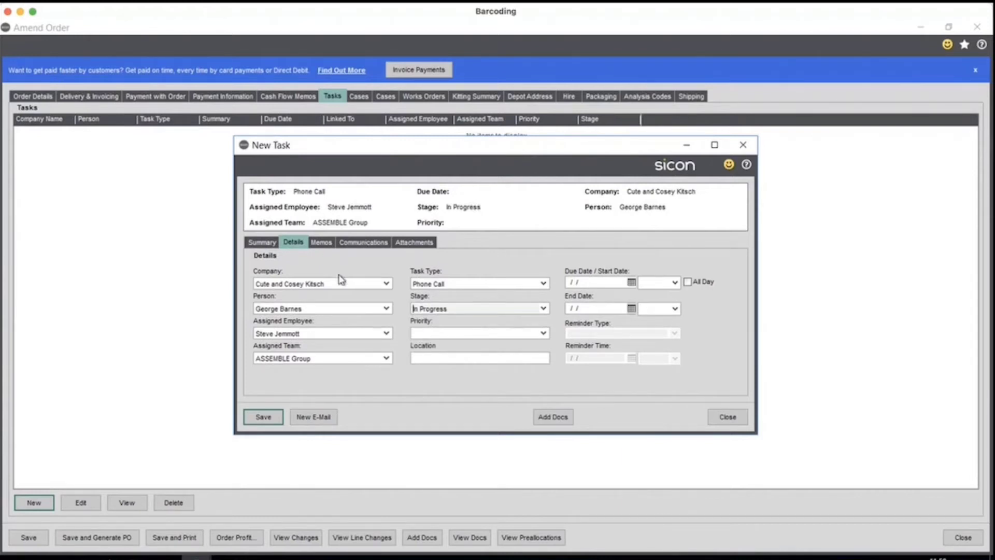
click(543, 333)
click(441, 361)
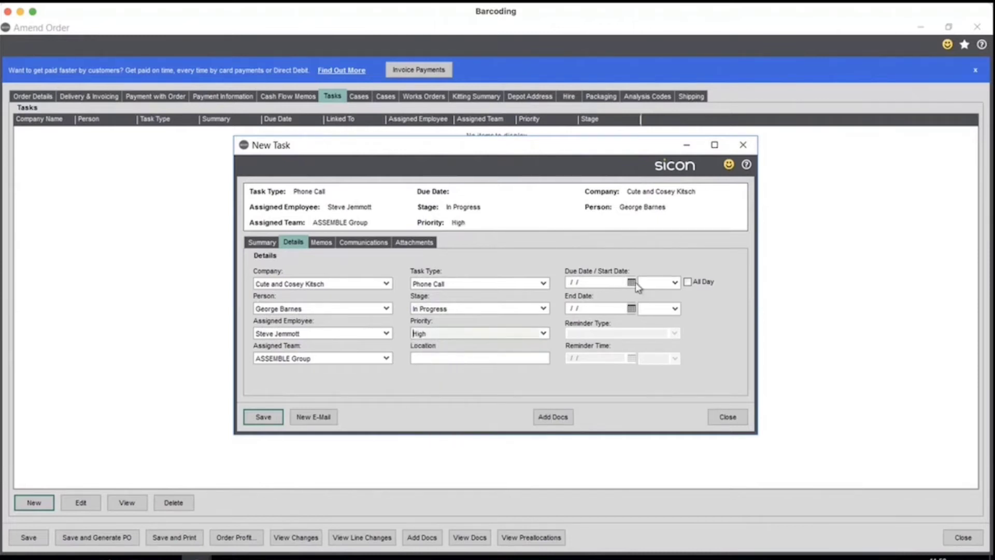
Step: Set the task due on 15/01/2021 at 12:00 with a reminder 30 minutes before, and save it
click(631, 282)
click(645, 350)
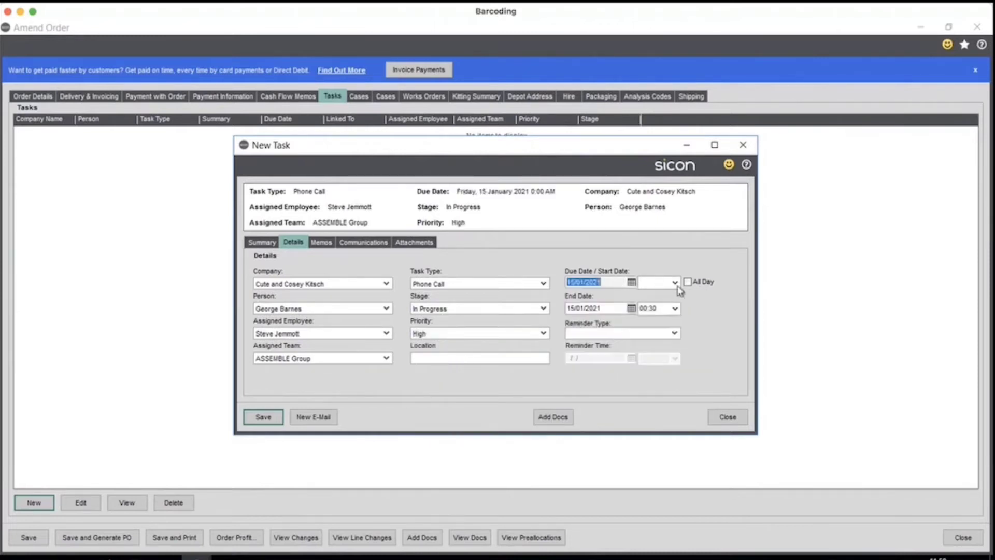
click(675, 282)
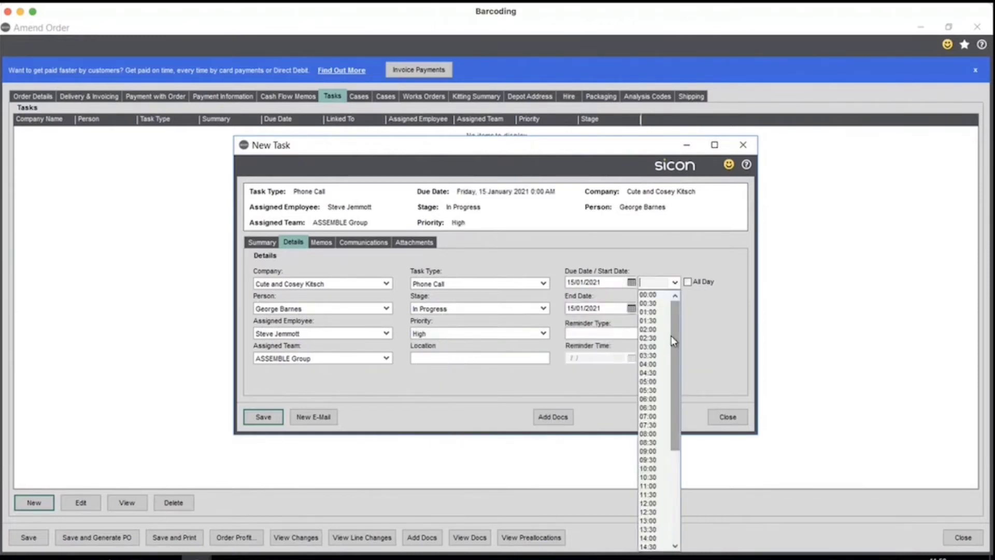
click(651, 505)
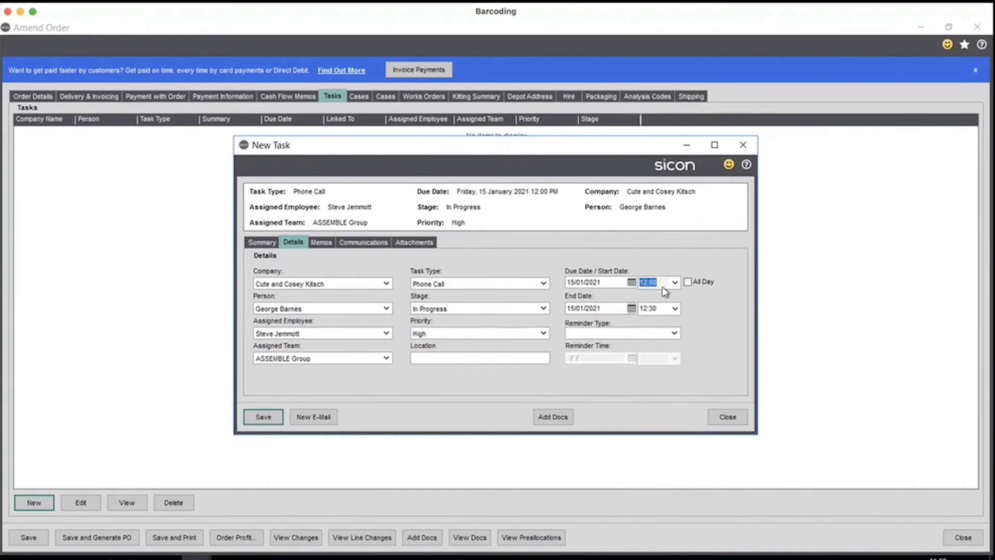
click(674, 333)
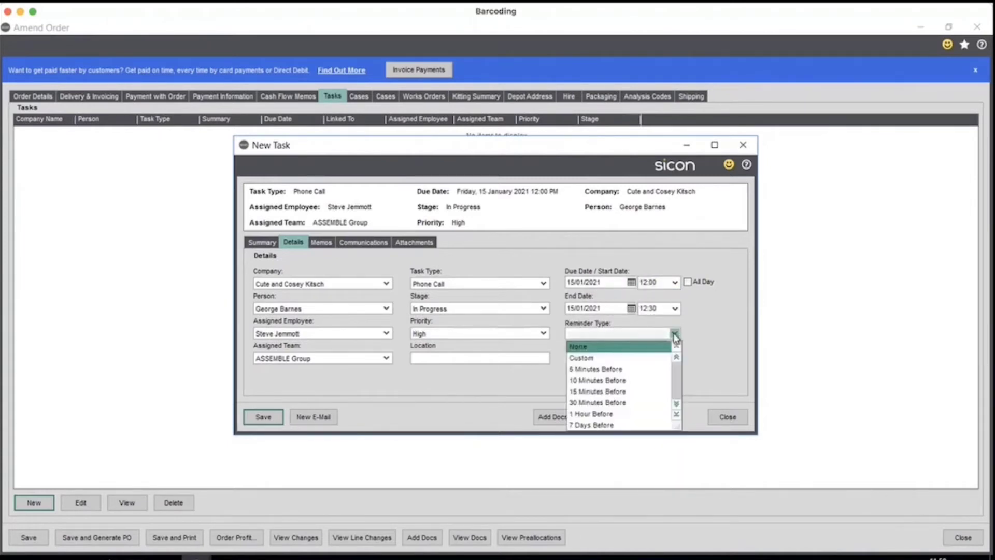
click(649, 402)
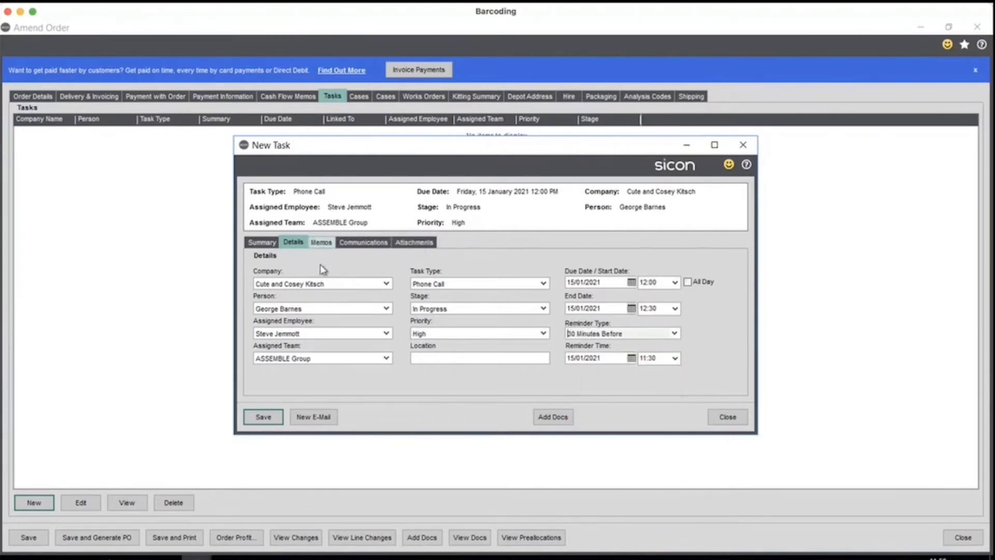
click(264, 414)
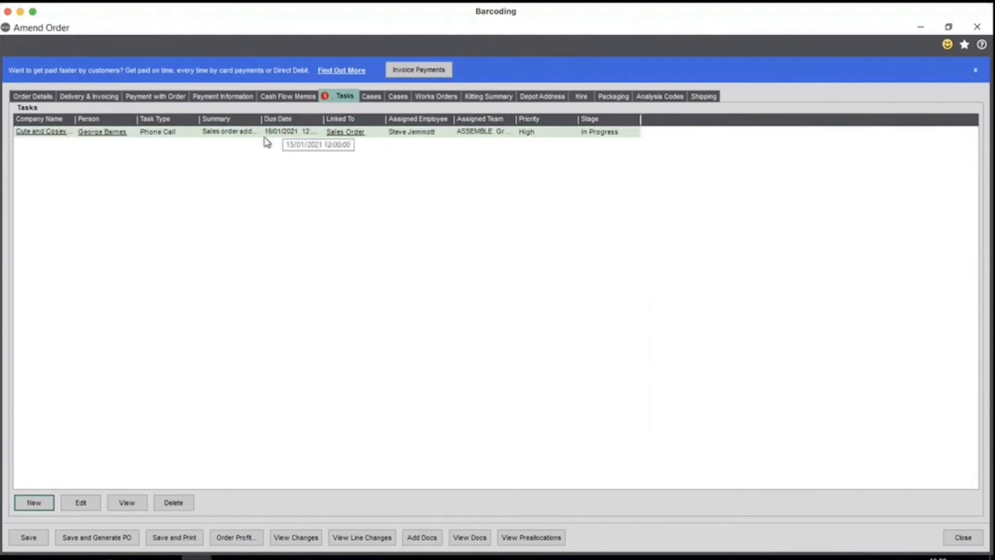
Step: Check the tasks held on the linked company record and contact person record, closing each record after viewing
click(50, 131)
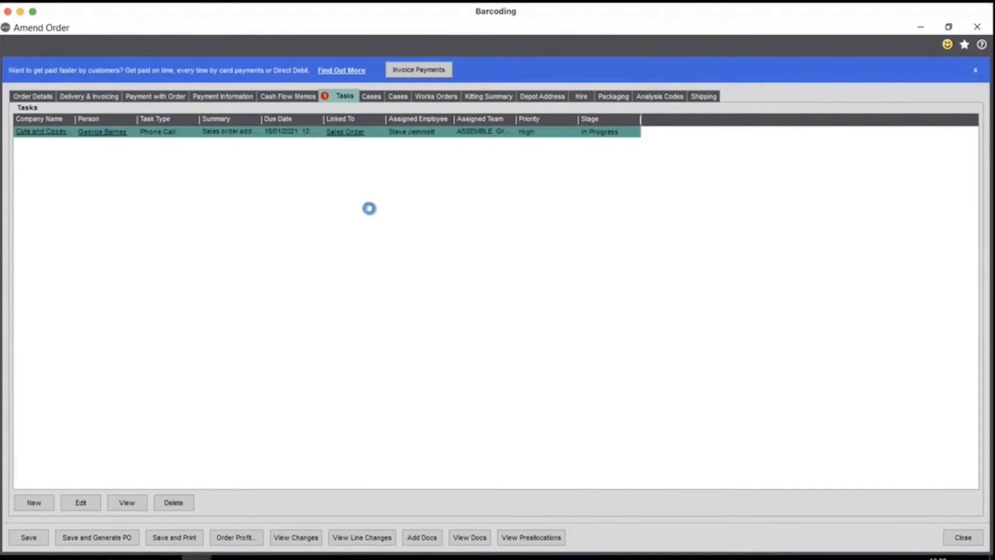
click(382, 197)
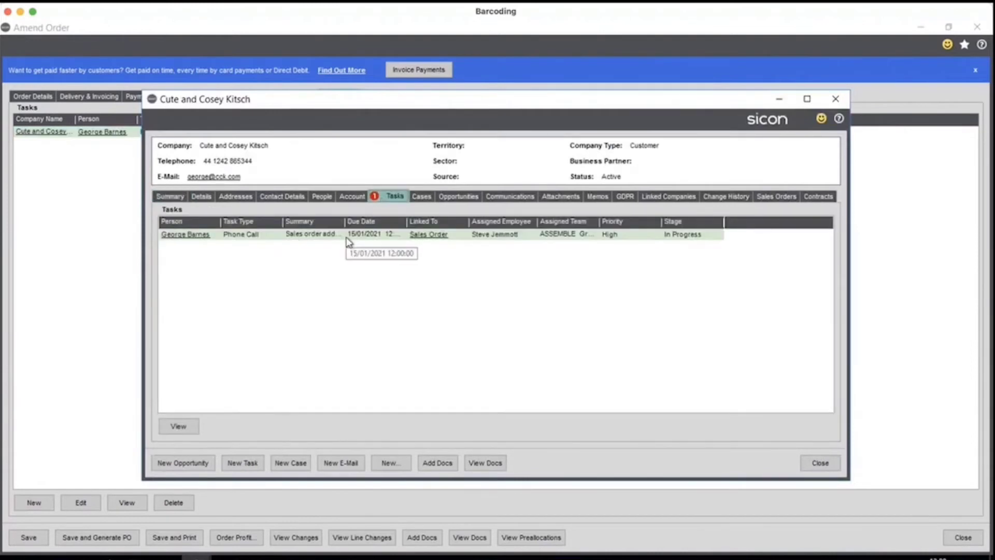
click(820, 462)
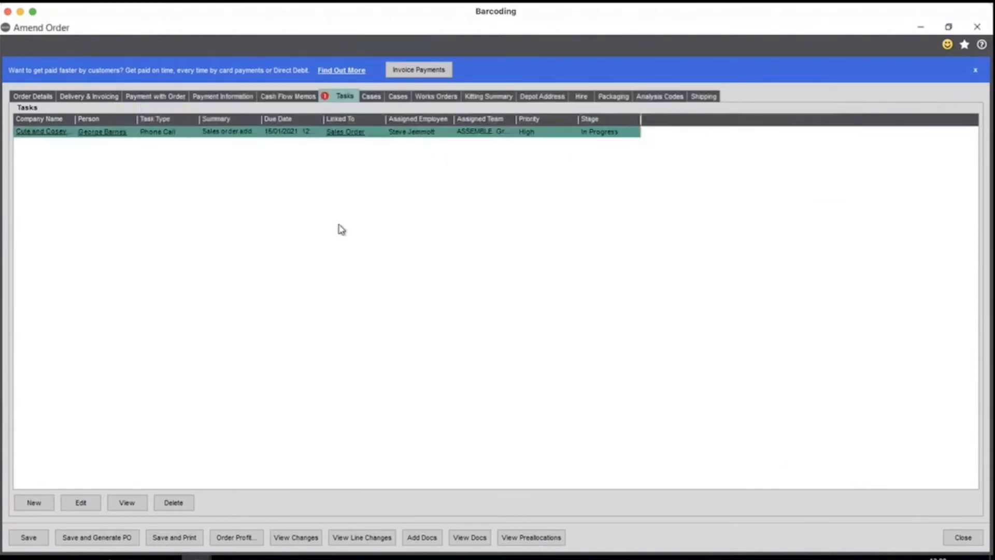
click(114, 133)
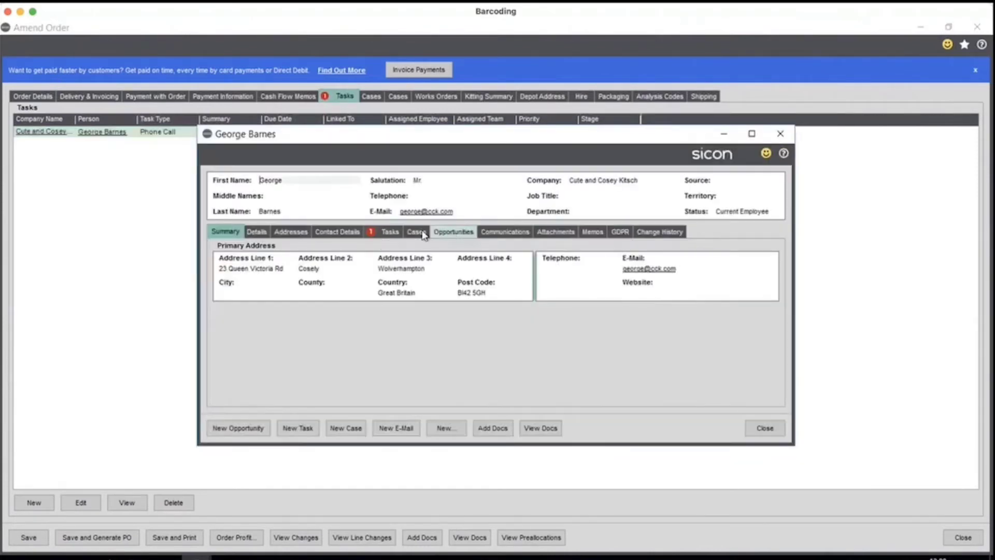
click(392, 234)
click(765, 428)
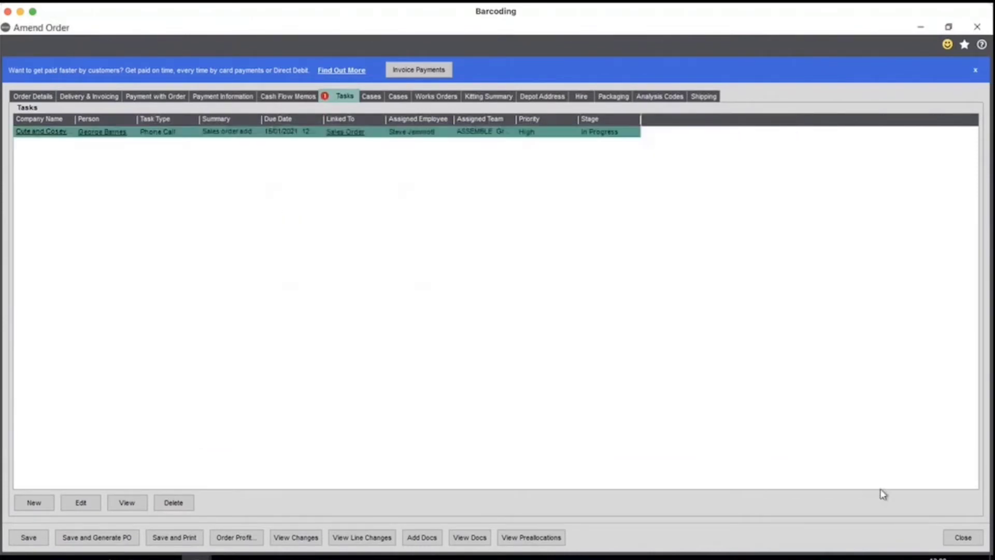
Step: Close the sales order without creating a project for it and switch to the My CRM dashboard
click(962, 538)
click(419, 375)
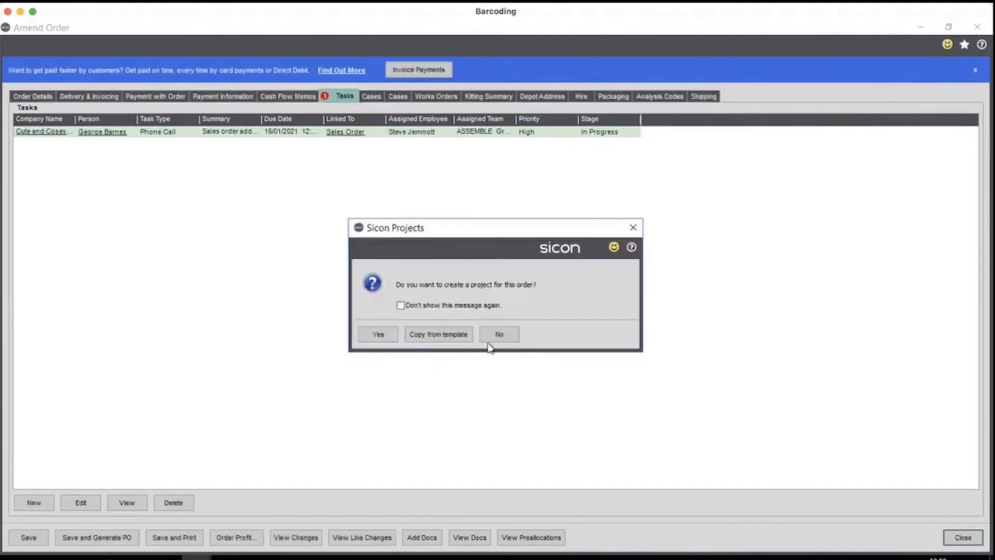
click(496, 335)
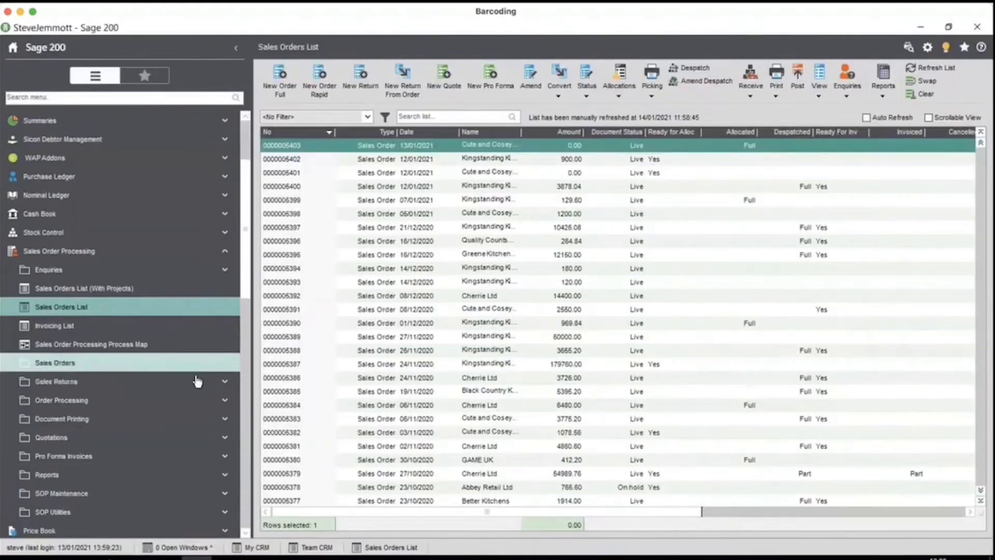
drag(245, 295, 252, 505)
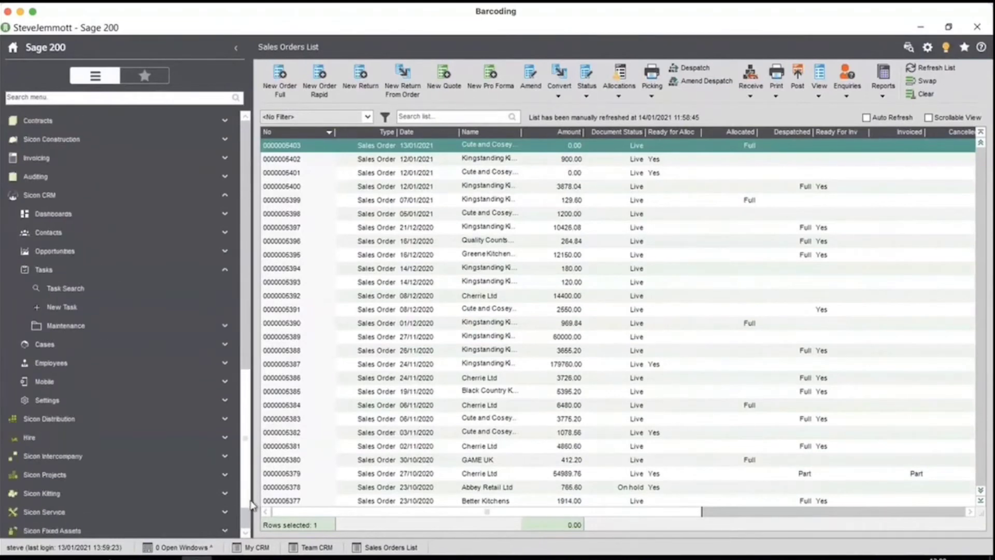
click(256, 547)
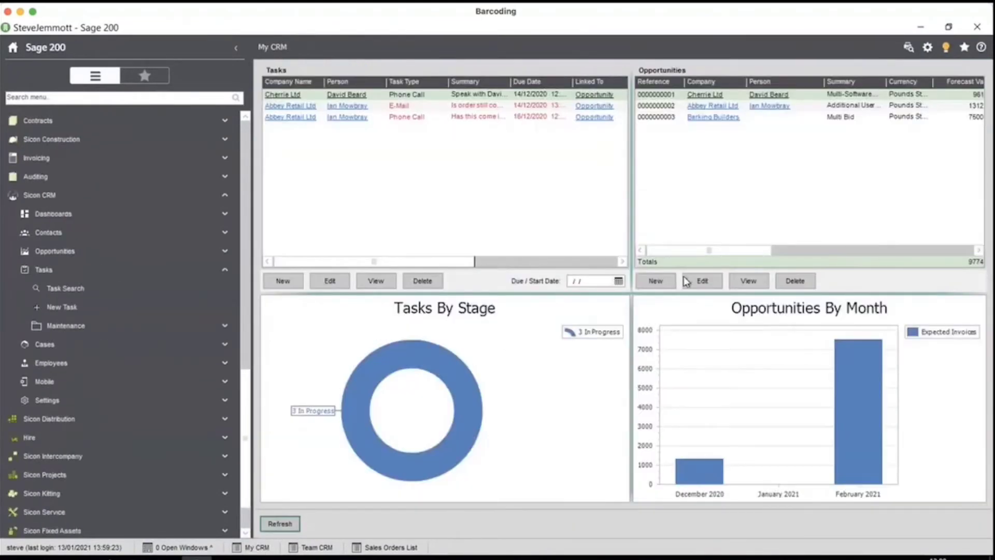
Step: Refresh the My CRM dashboard and open the Purchase Ledger's suppliers list
click(279, 523)
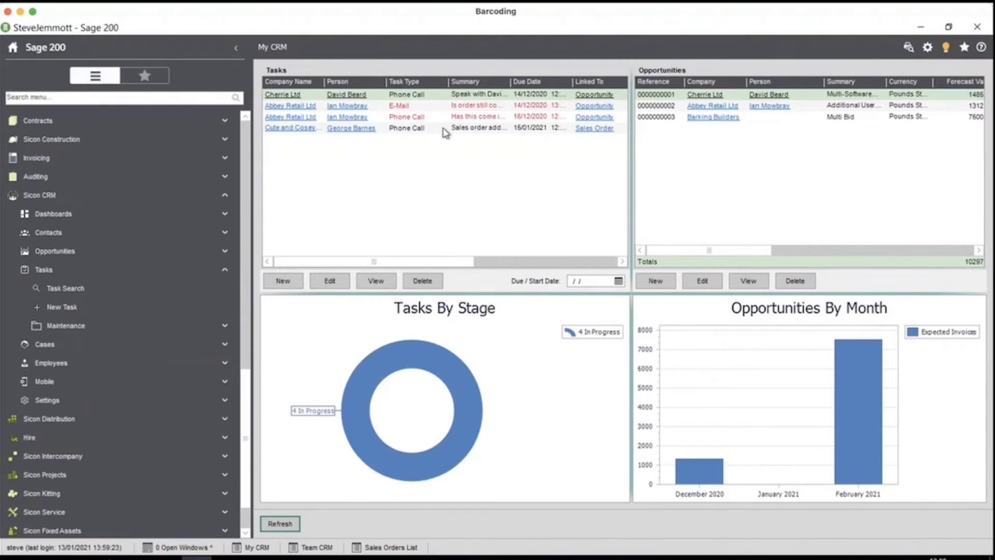
click(252, 402)
scroll(234, 154, up, 1)
click(49, 288)
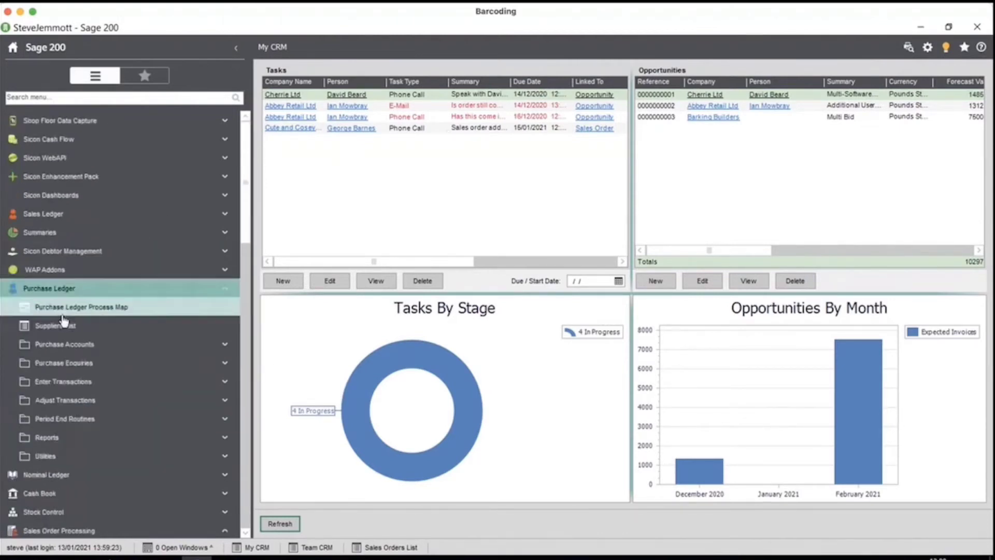
click(56, 326)
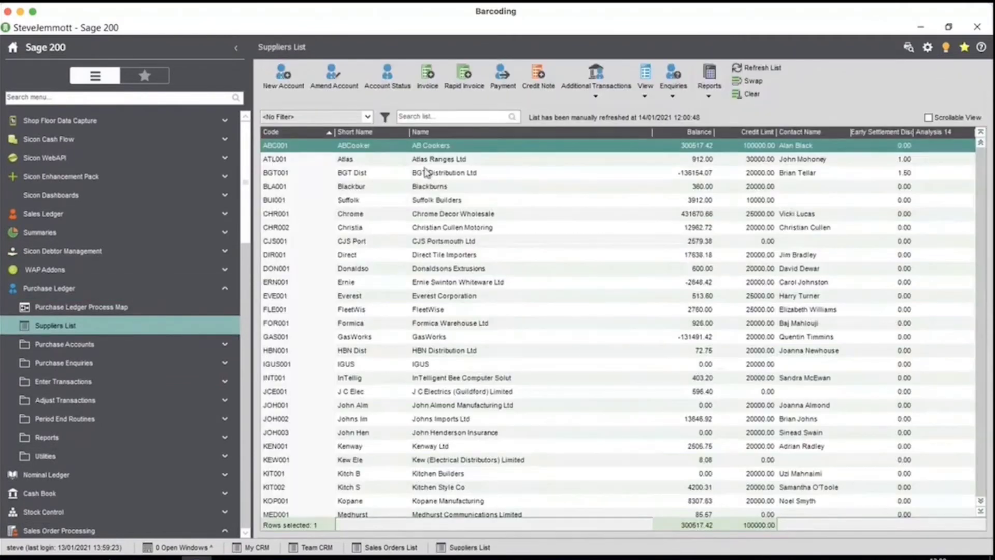
Step: Review the BGT Distribution Ltd supplier account's status and its Sicon, company and popup note details, closing each window without changes
click(425, 173)
click(387, 78)
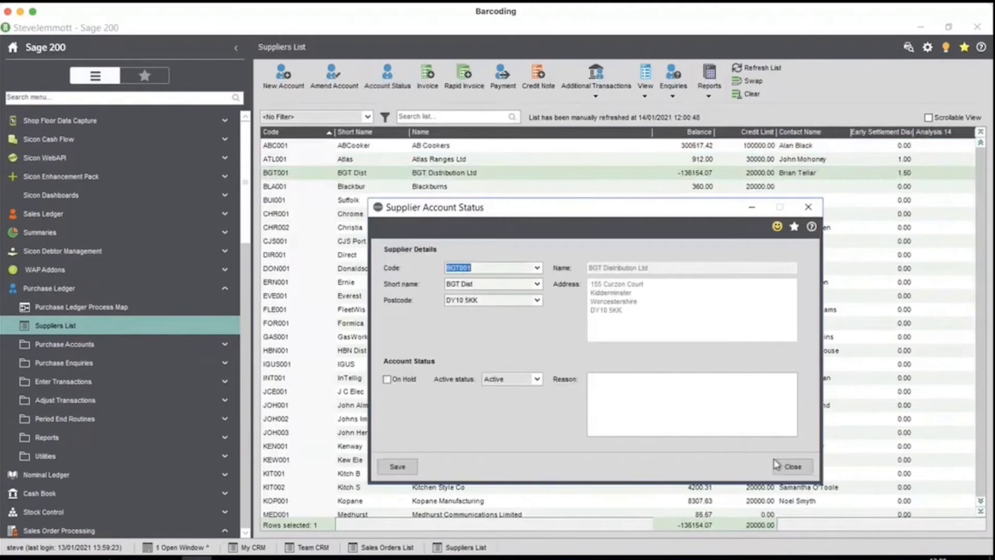
click(783, 466)
click(334, 78)
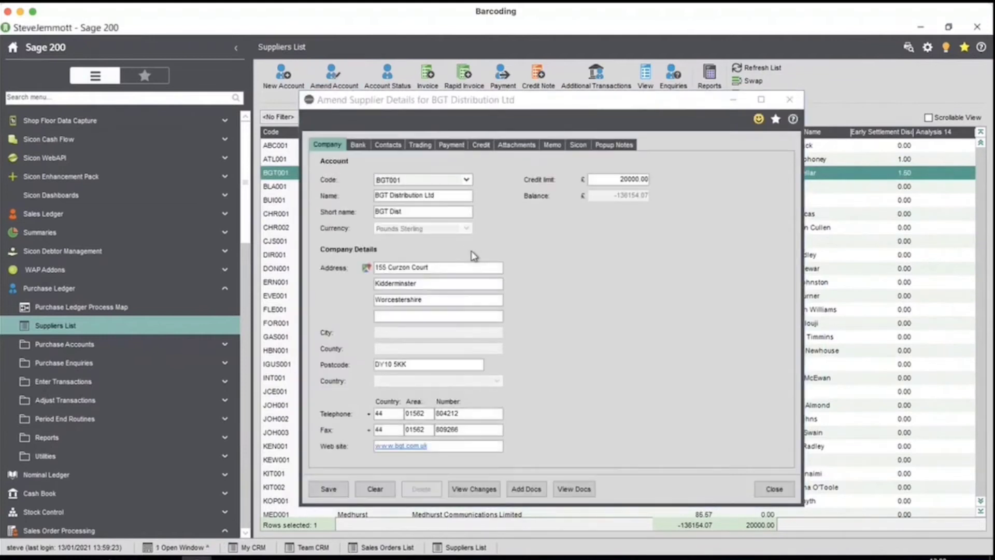
click(578, 146)
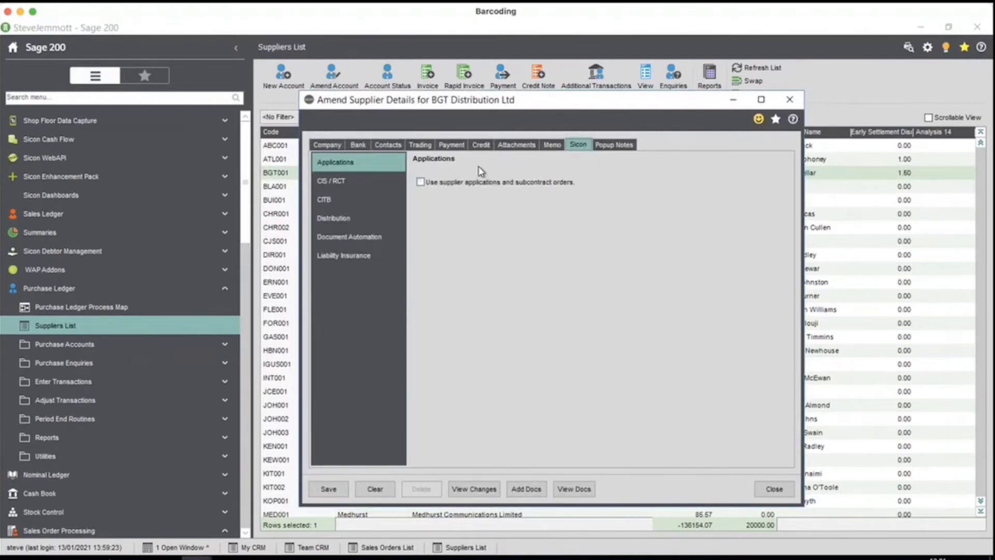
click(331, 145)
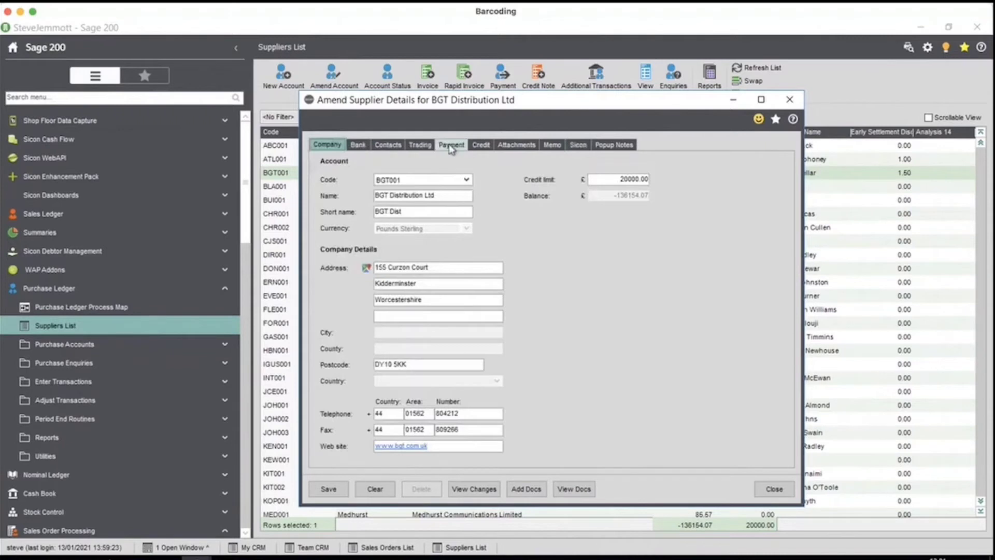
click(611, 145)
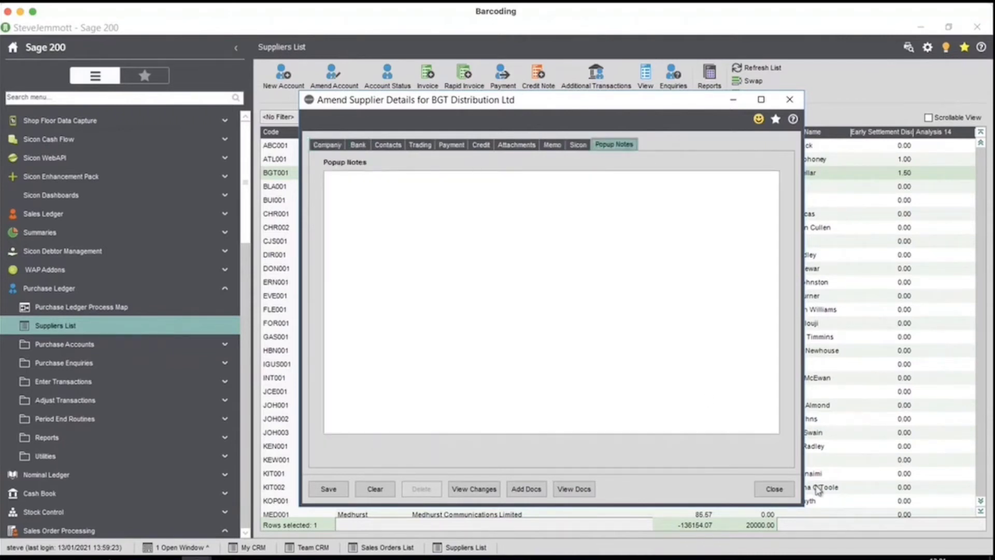
click(774, 488)
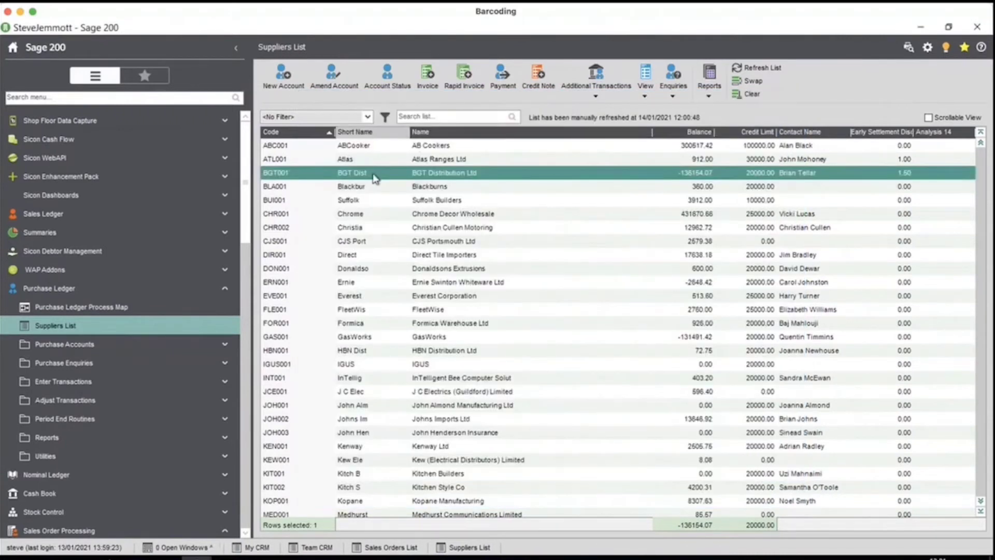
Step: Open a blank new case in Sicon CRM, review its detail fields and close it without saving
click(123, 289)
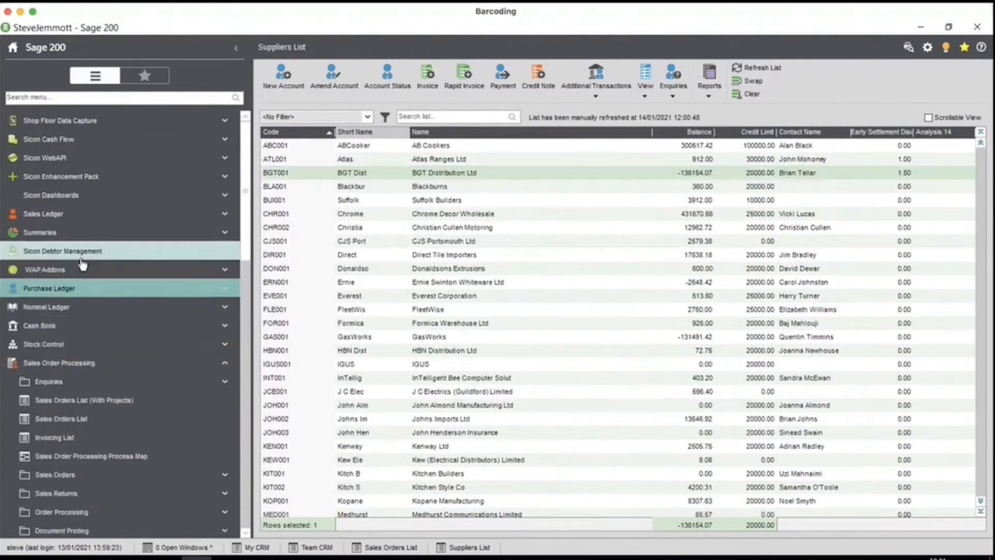
click(89, 366)
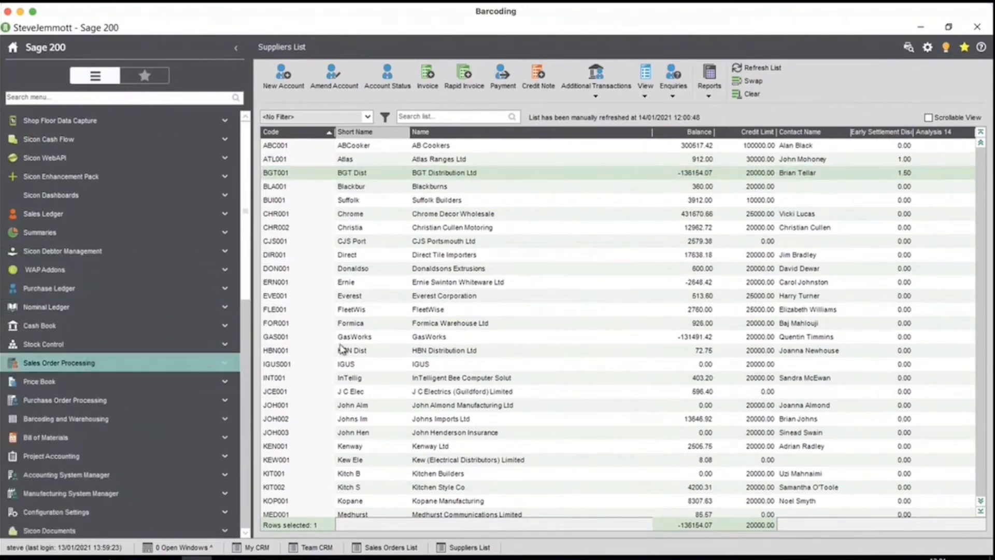
drag(248, 285, 261, 460)
click(67, 417)
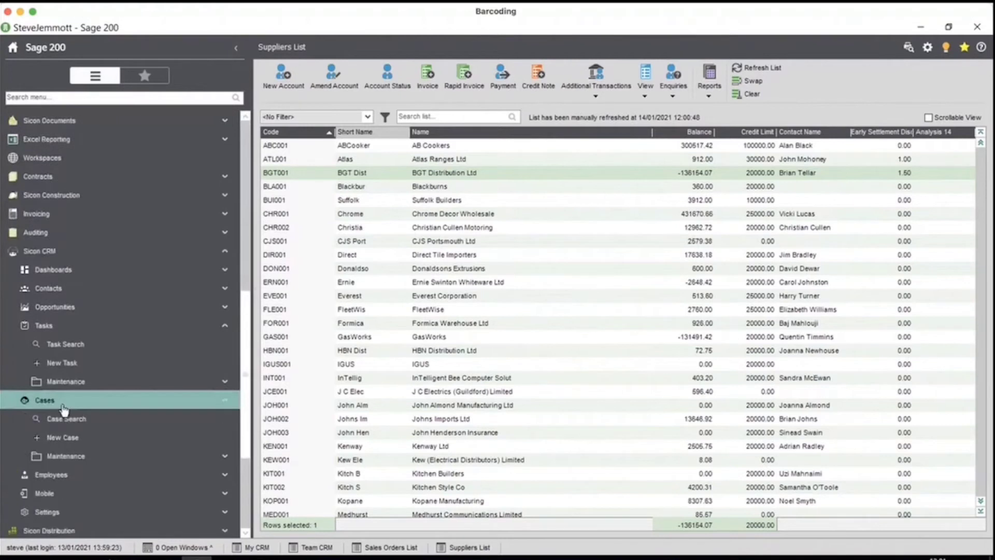
click(61, 437)
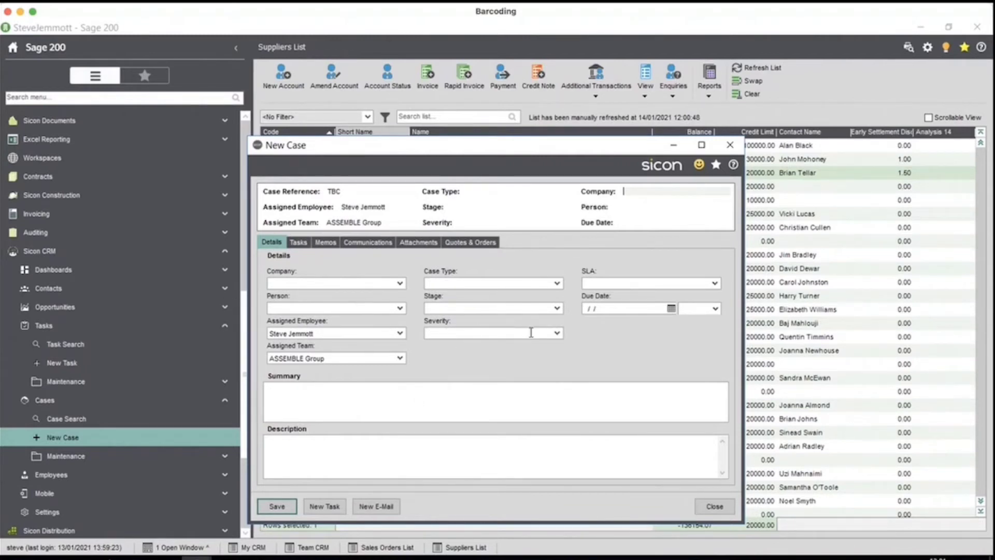
click(719, 510)
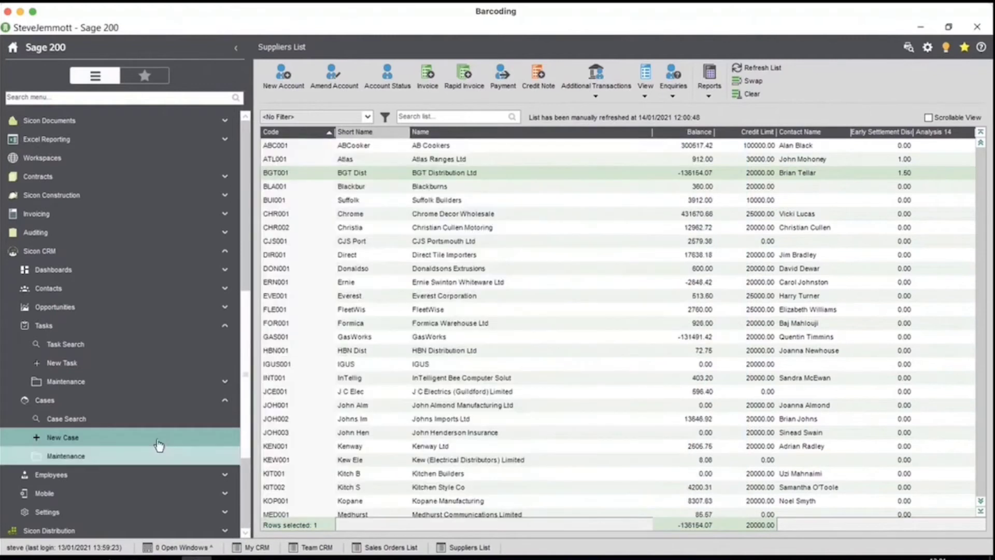
Step: Collapse the Cases and Tasks groups and switch to the remote control session showing the CRM mobile app
click(73, 404)
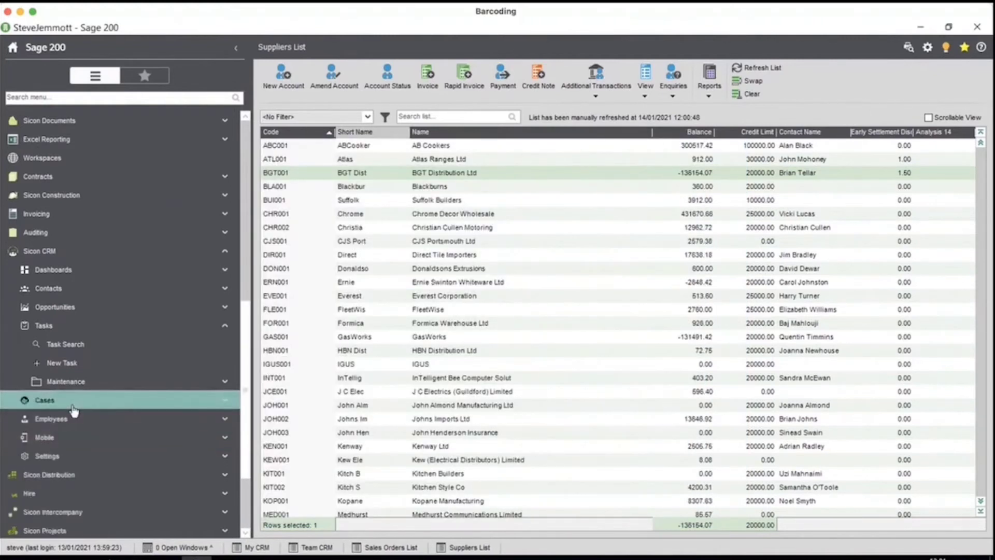
click(63, 328)
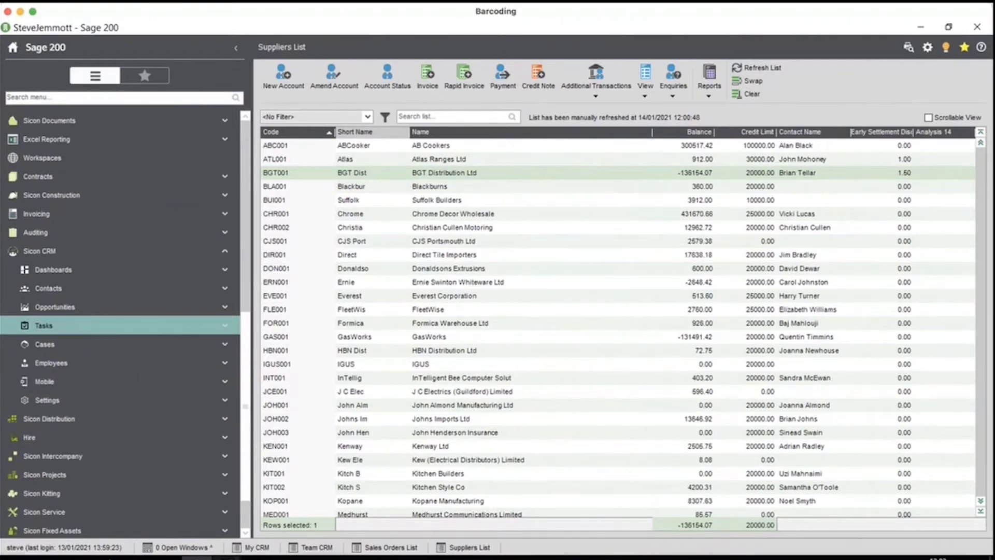
click(227, 557)
click(265, 528)
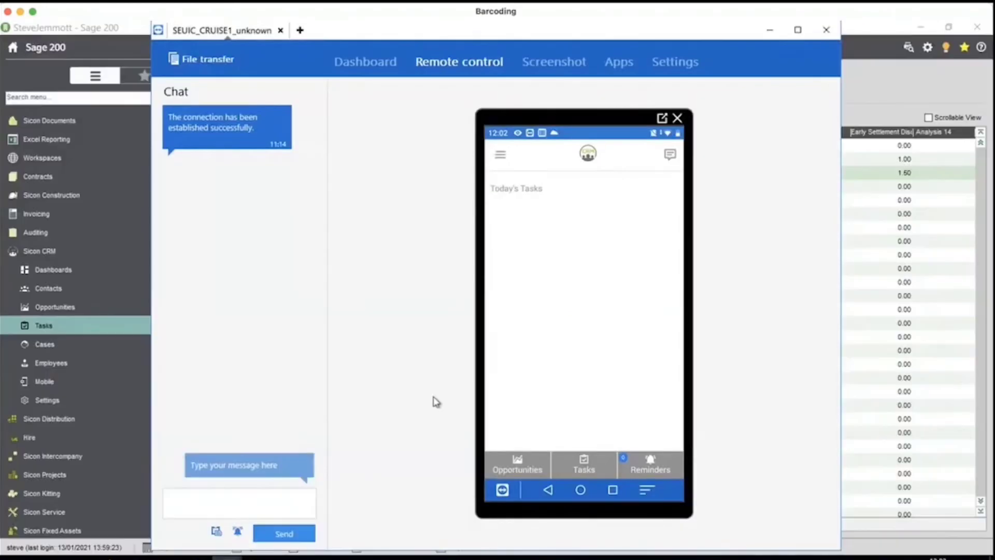
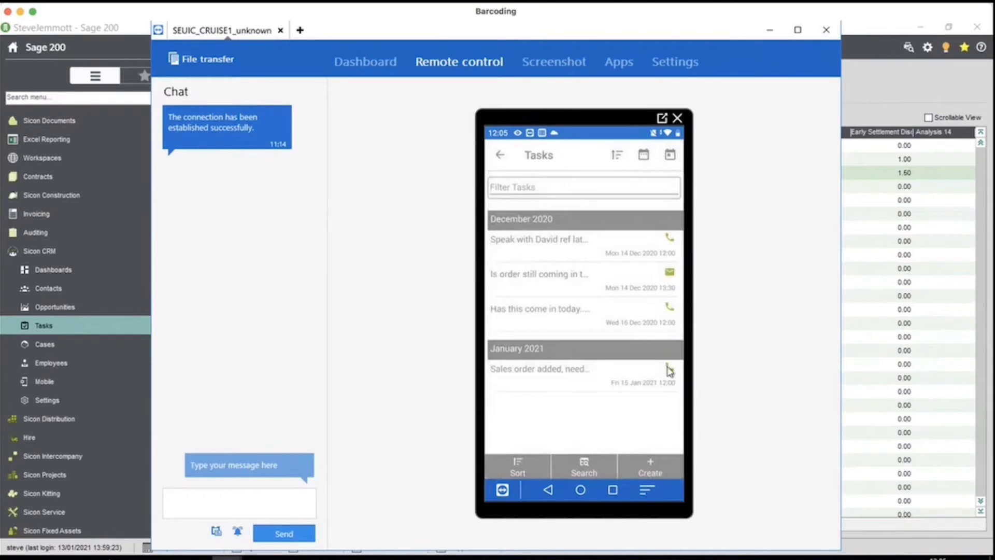
Step: Read the details of the 15 Jan 2021 sales order task and the Cherrie Ltd phone call task in the mobile app, returning to the task list
click(517, 382)
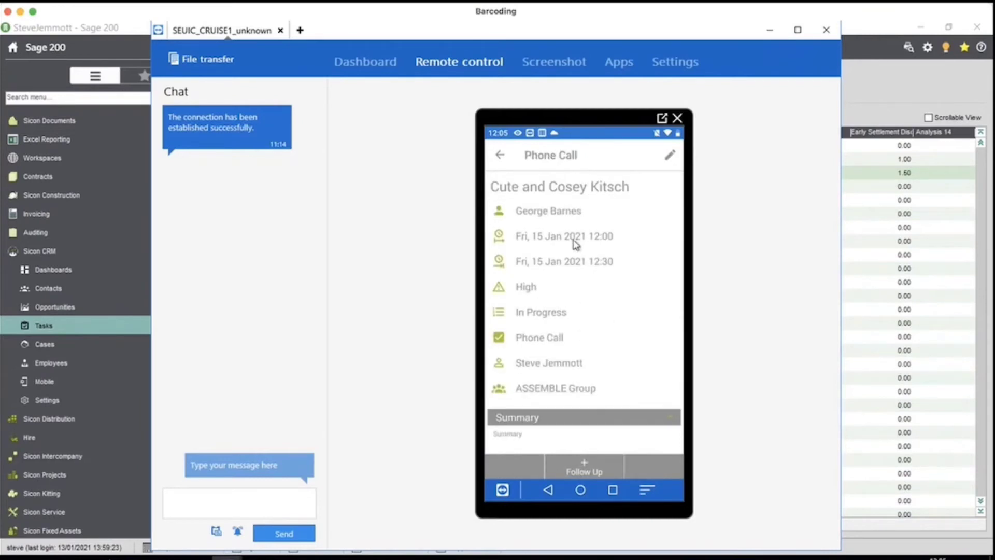
scroll(575, 243, down, 5)
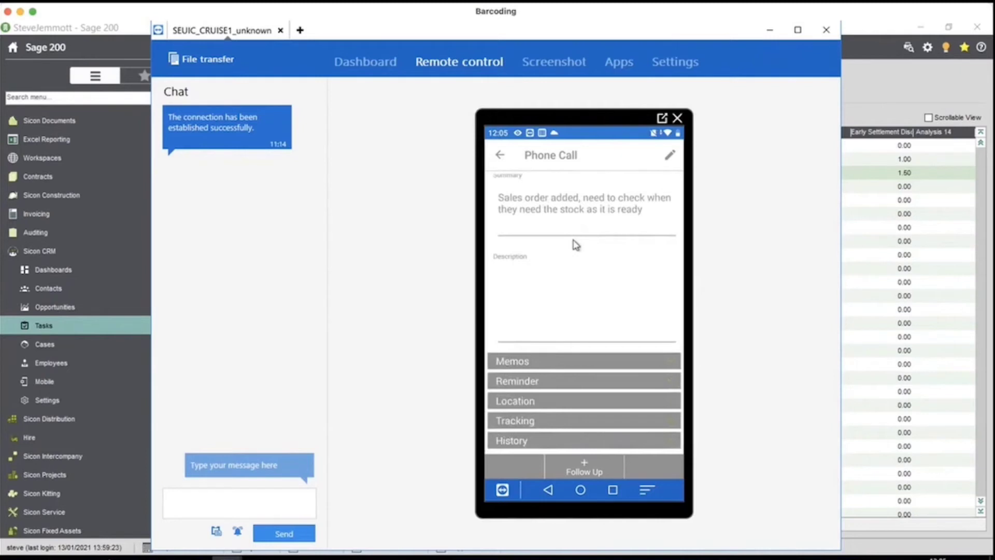
key(Escape)
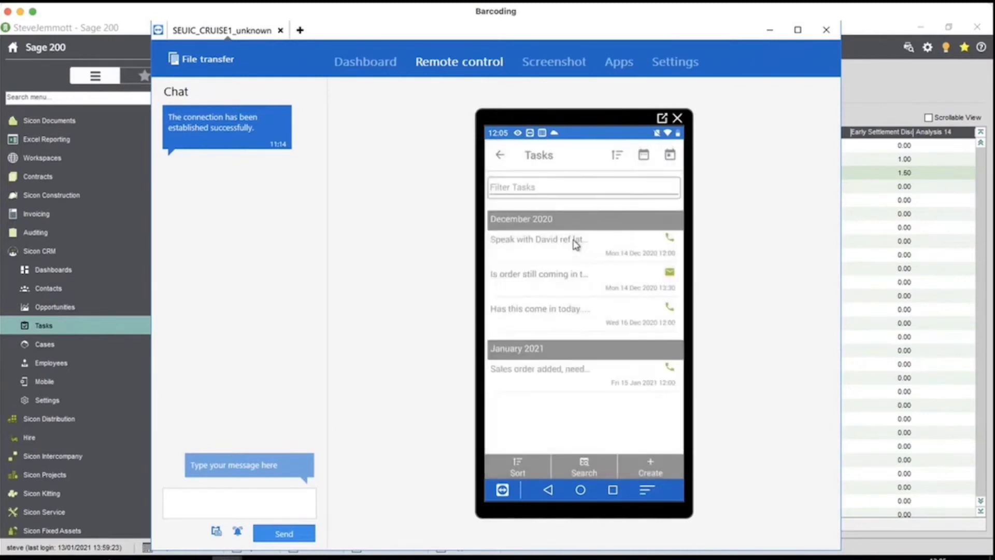
click(575, 245)
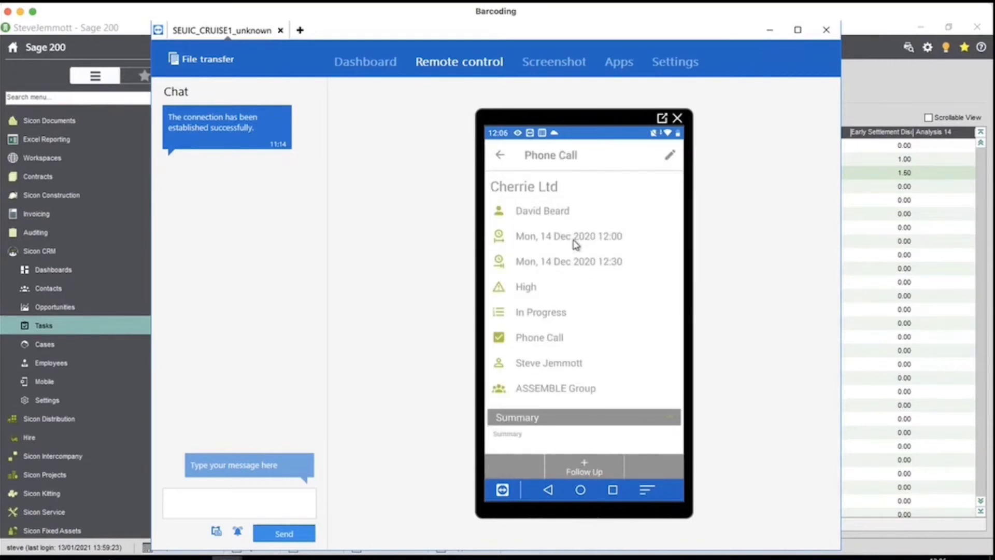
scroll(575, 245, down, 5)
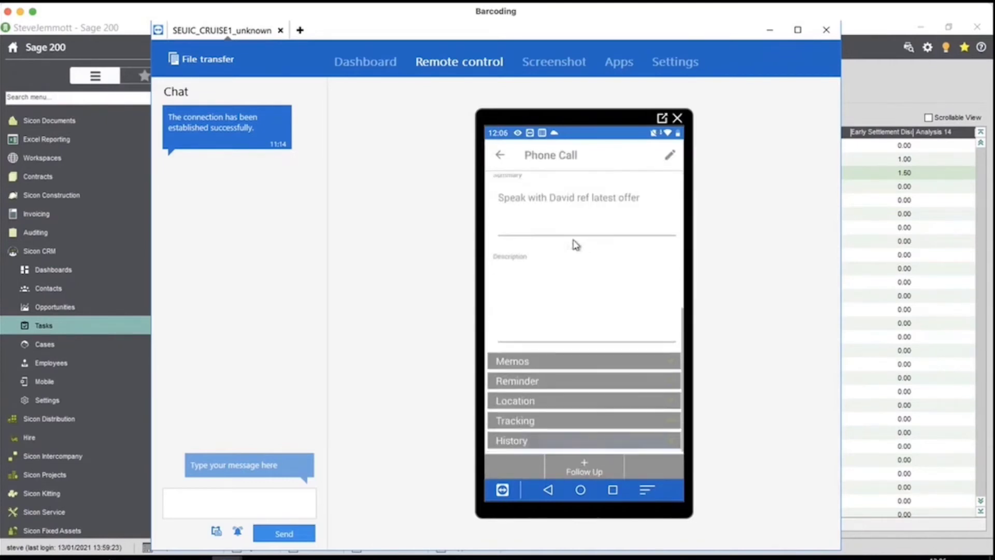
scroll(575, 245, up, 5)
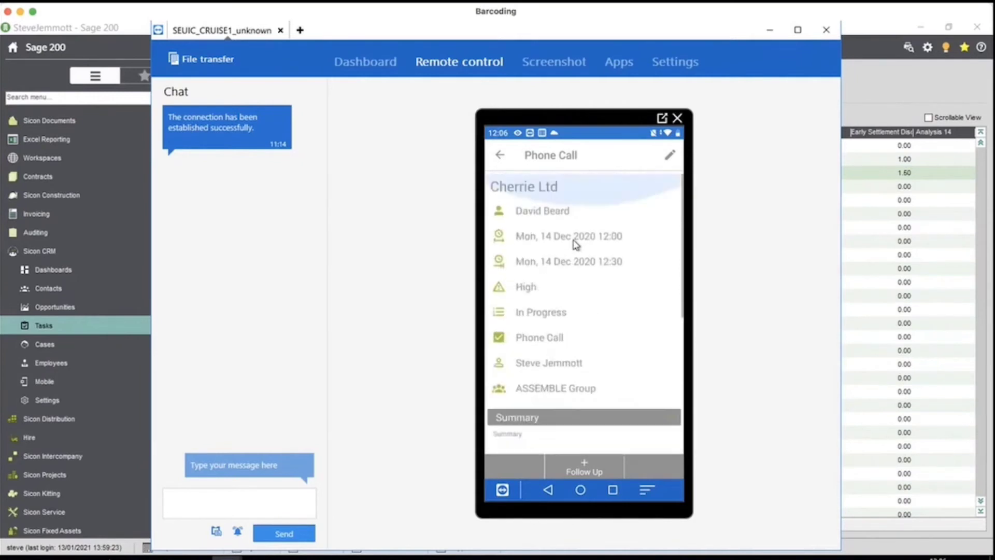
key(Escape)
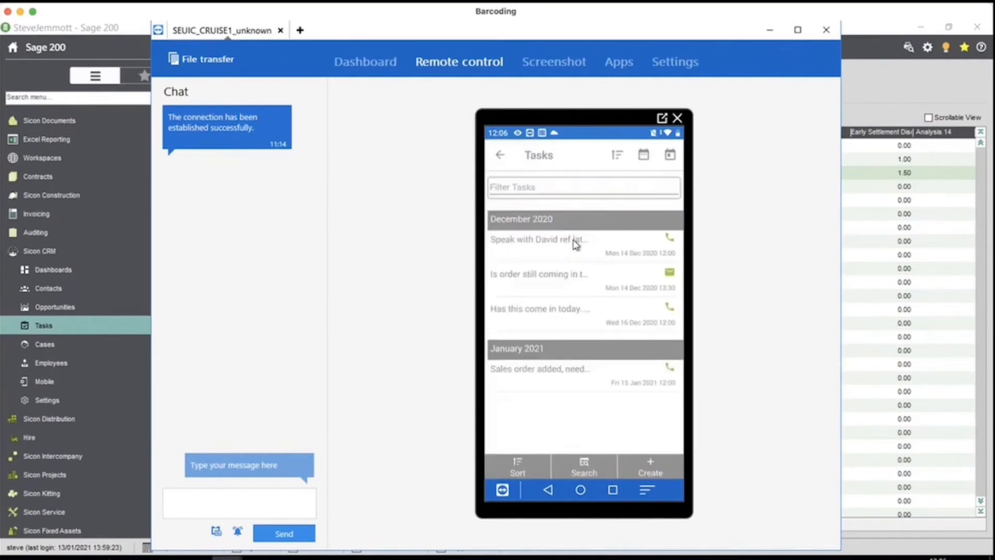
Step: Examine the Abbey Retail Ltd e-mail and phone call tasks in the mobile app, including their summaries, and leave the task view
key(Down)
key(Return)
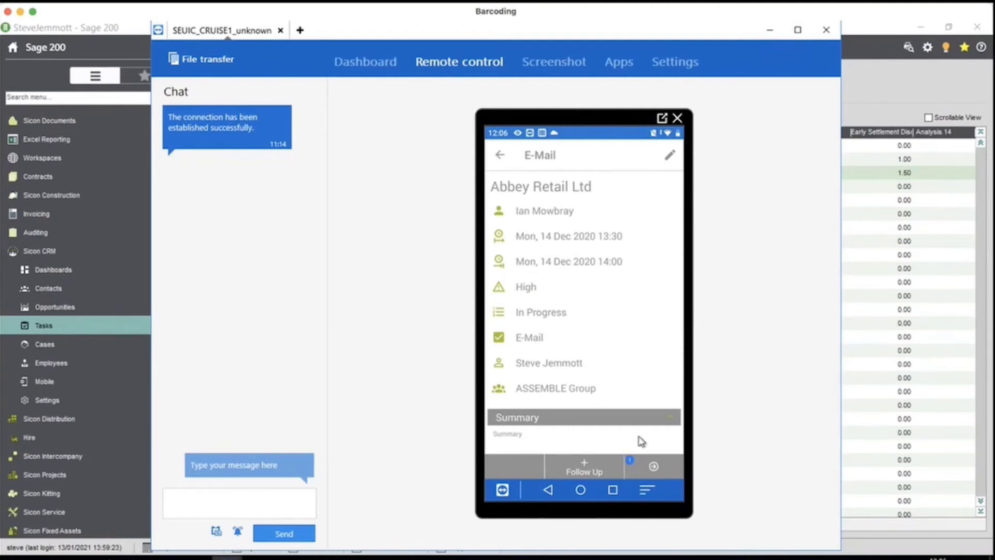
scroll(641, 441, down, 5)
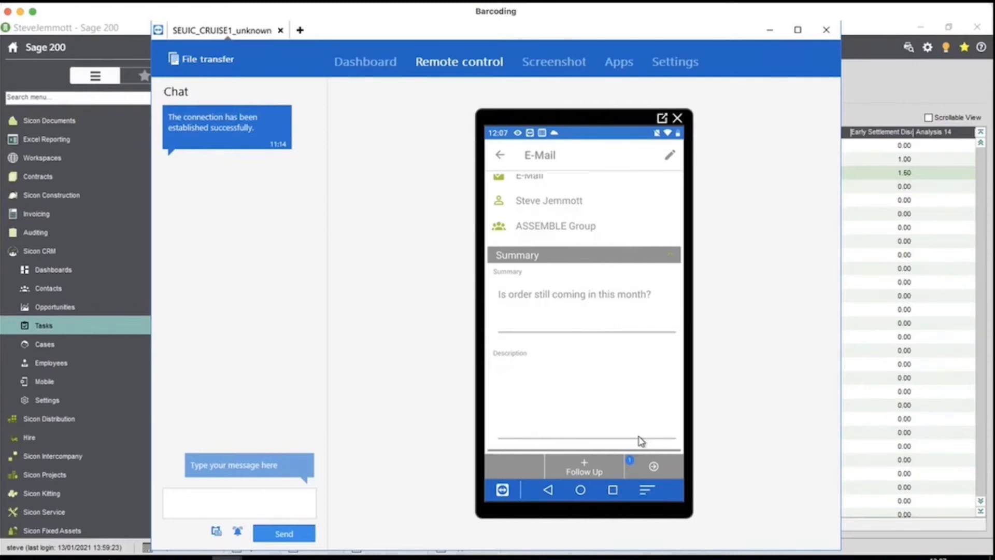
scroll(642, 441, down, 3)
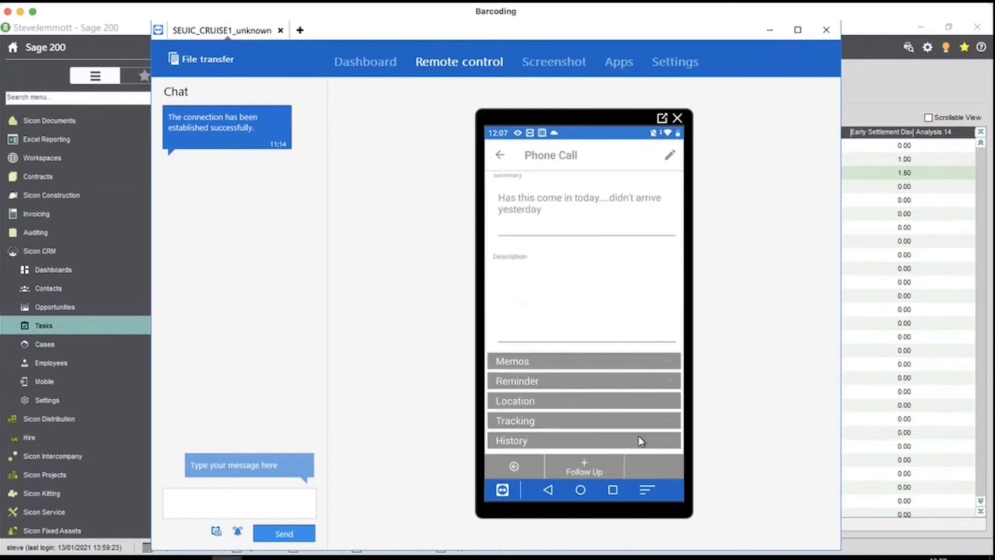
scroll(641, 441, up, 5)
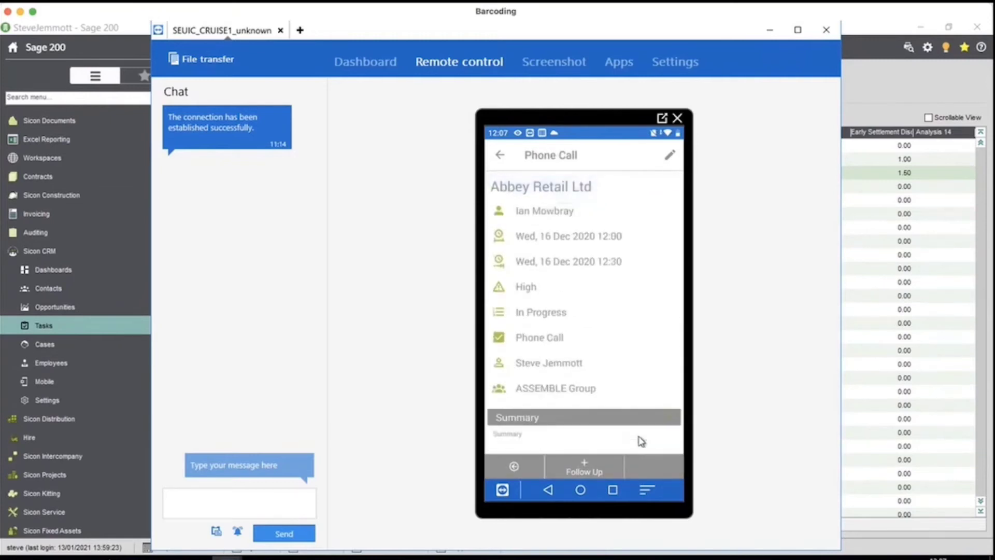
scroll(641, 441, up, 3)
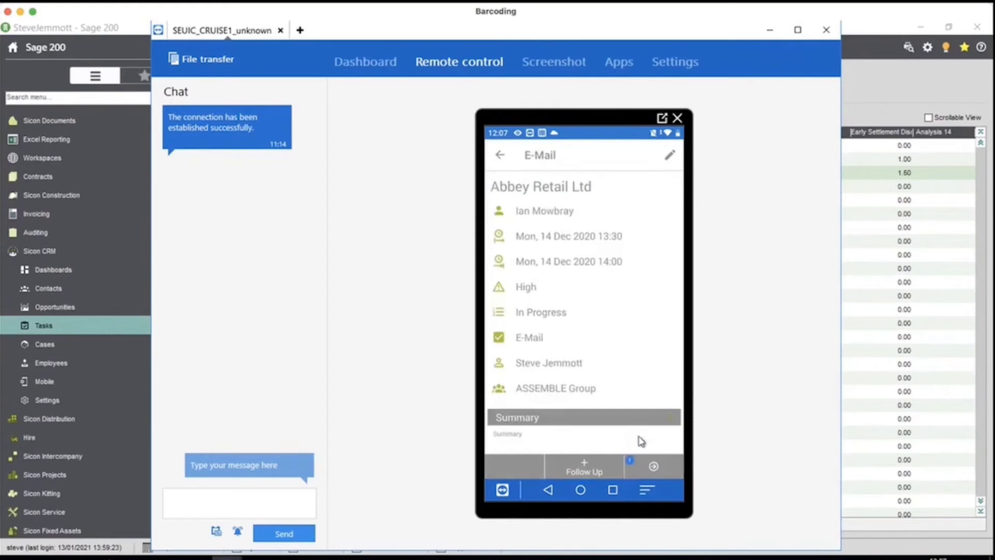
scroll(641, 441, down, 5)
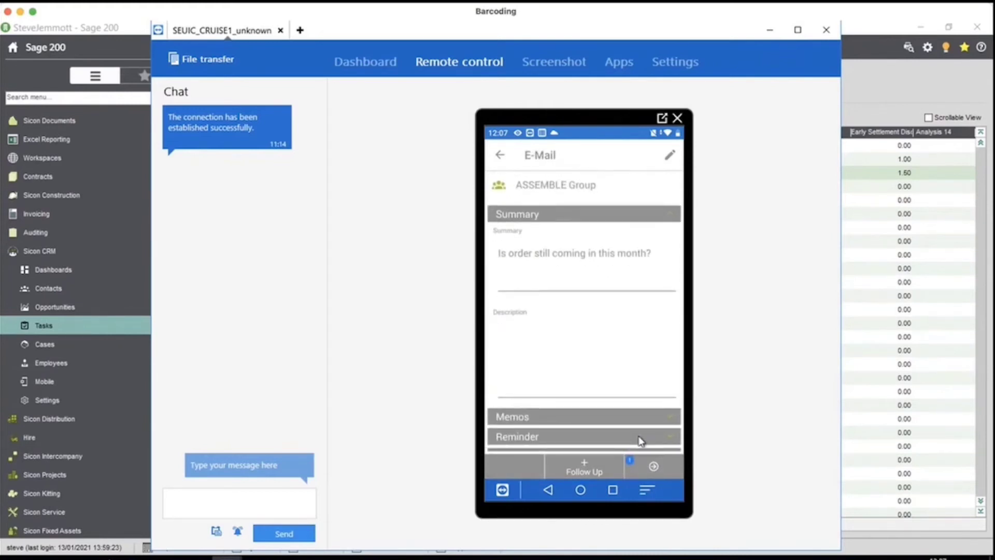
scroll(641, 441, down, 3)
scroll(640, 441, down, 3)
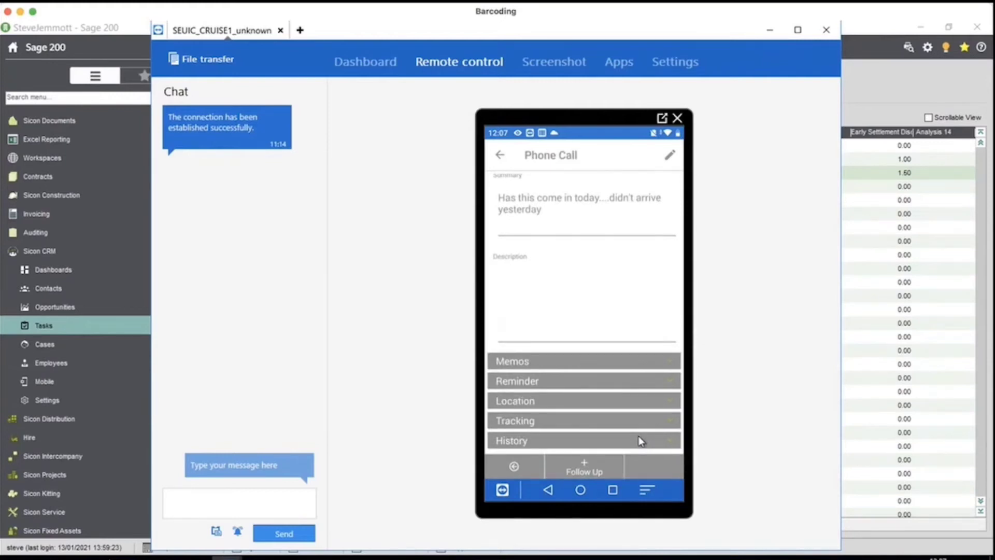
key(Escape)
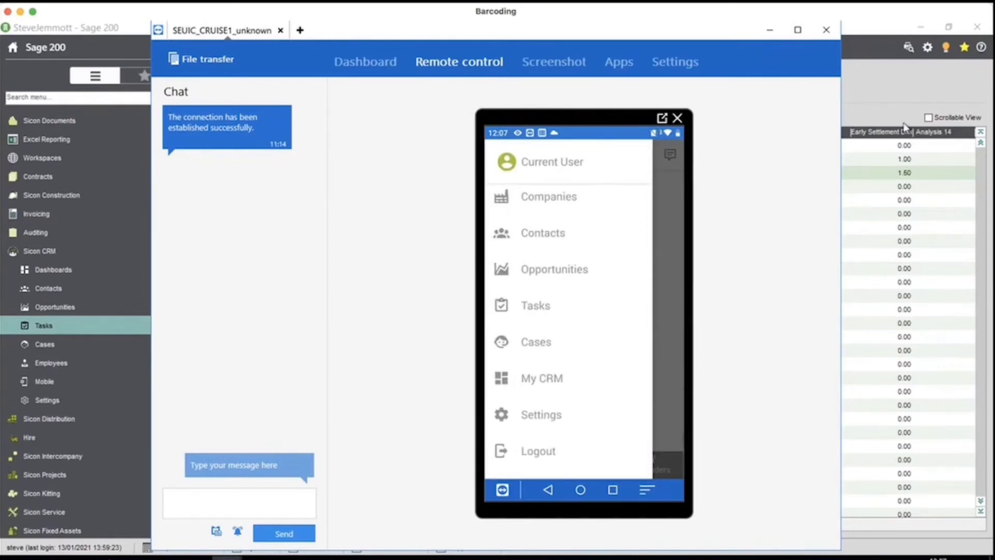
Step: Switch to the Sicon CRM web portal home page at crm.sicon.co.uk in the browser
click(873, 86)
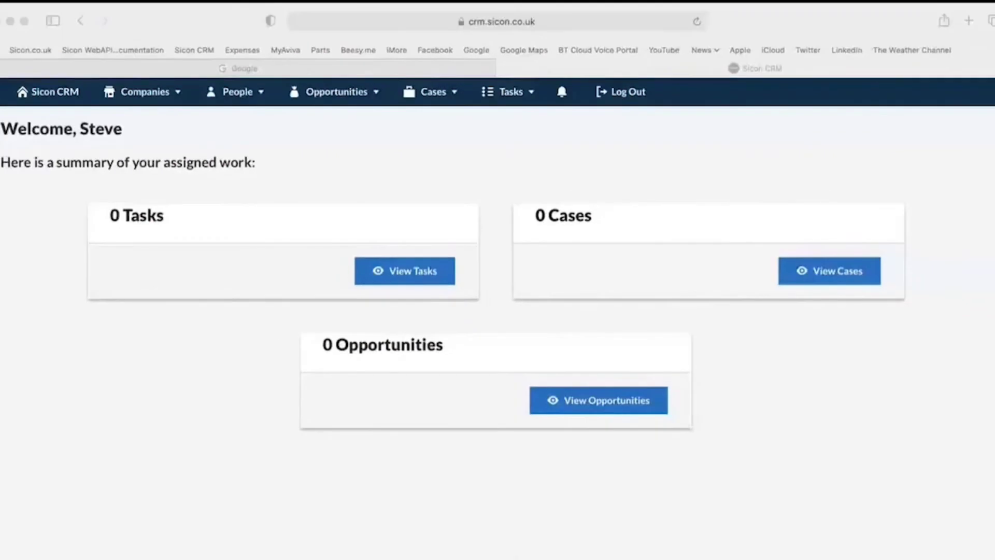
click(801, 38)
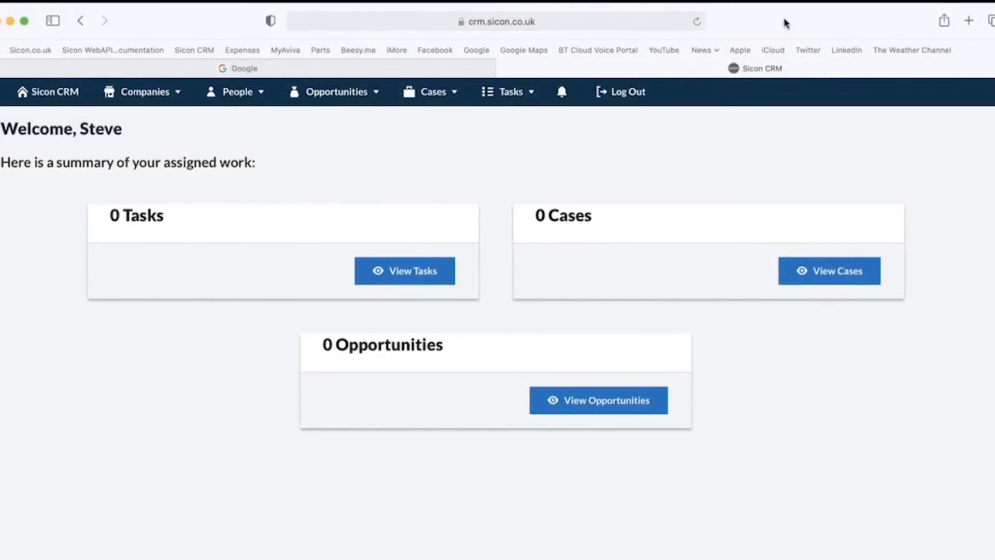
Step: Search the companies for "electronic" and open the Electronic Business Systems Ltd record
mouse_move(512, 117)
click(149, 94)
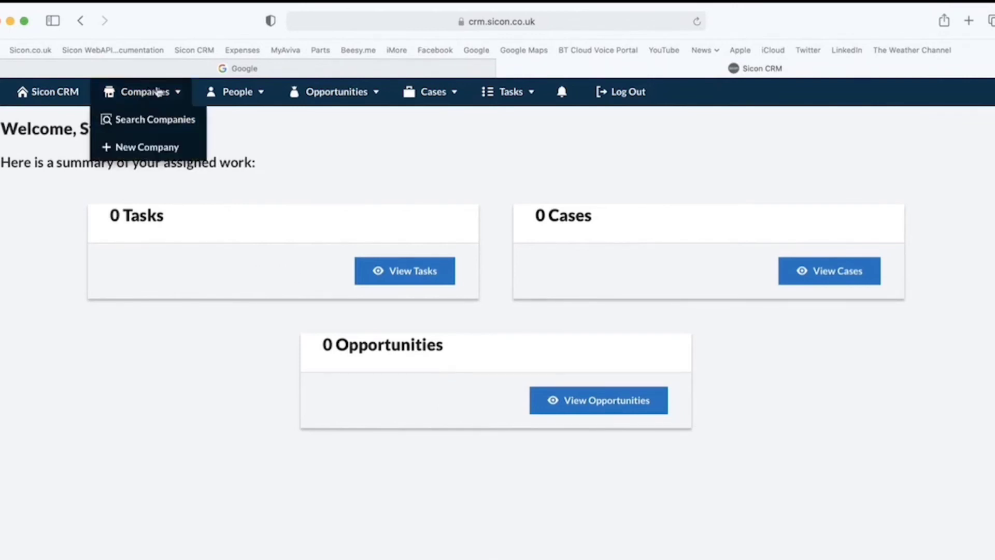
click(158, 126)
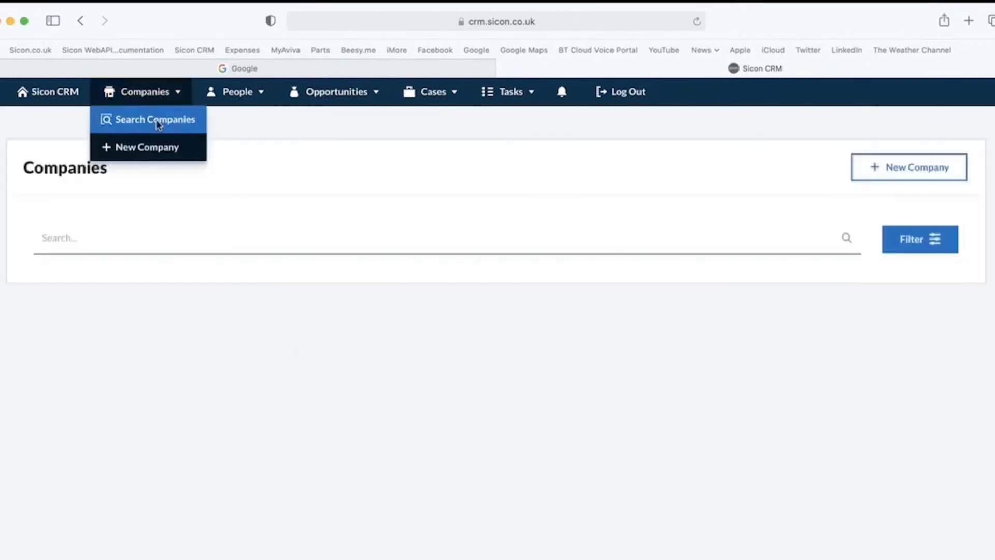
click(145, 240)
text(electronic)
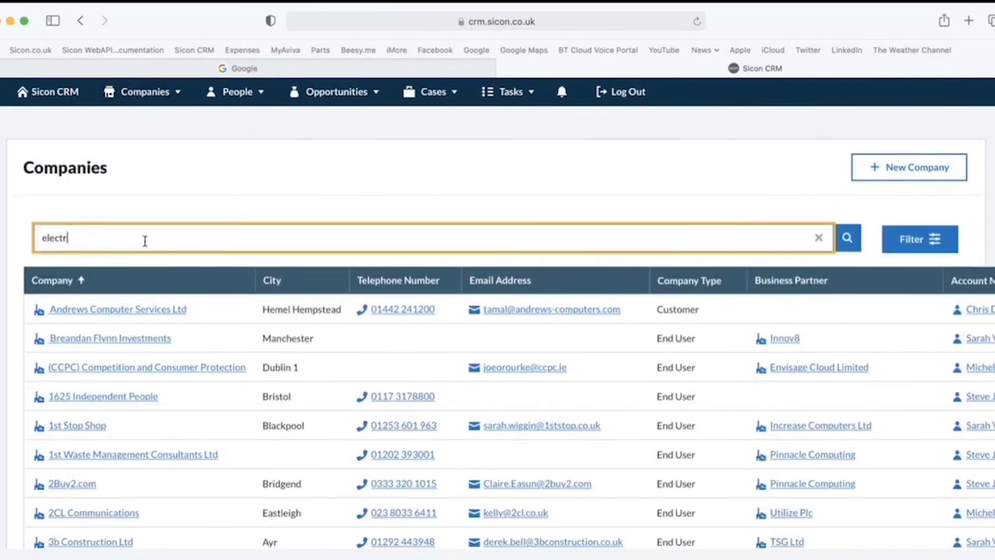
click(846, 237)
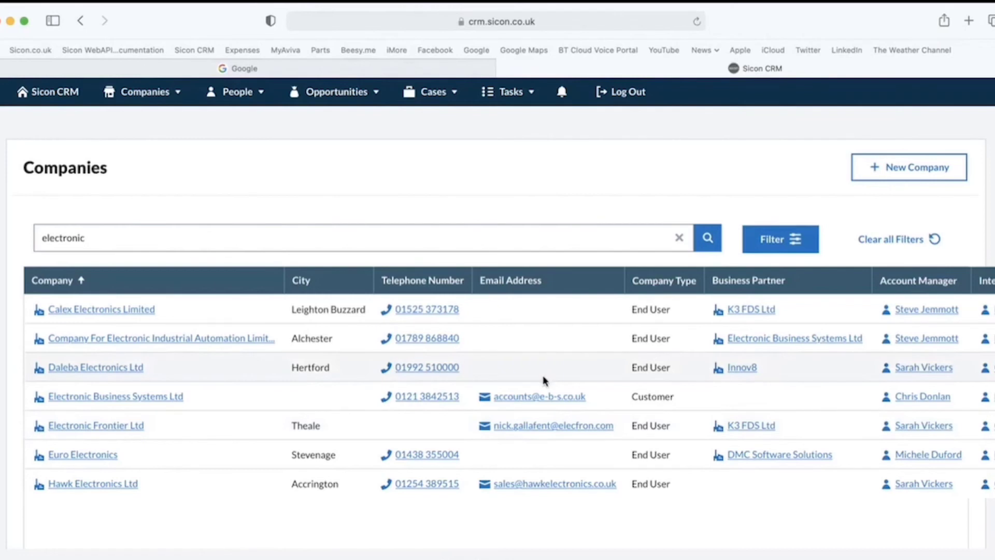
click(98, 397)
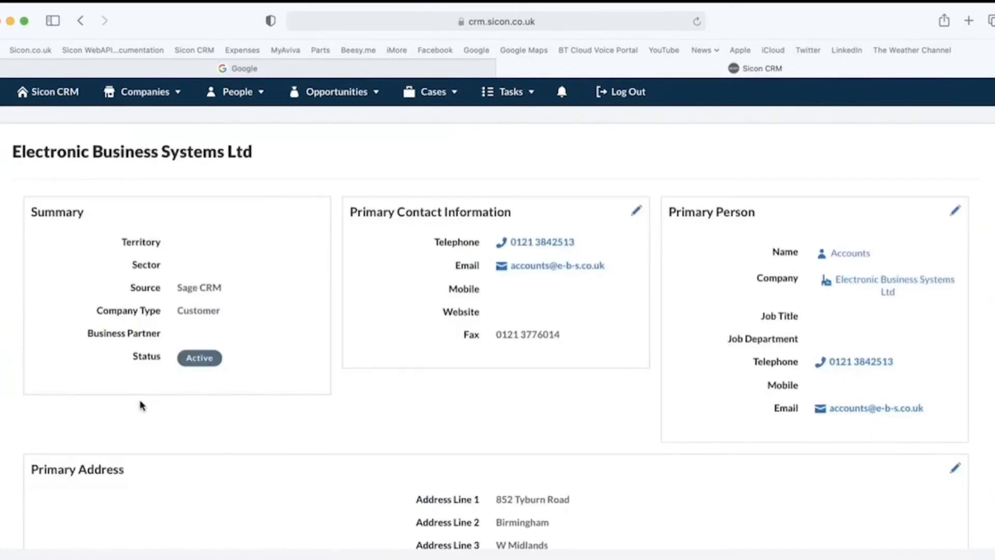
Step: Examine the Electronic Business Systems Ltd record, including its address, company details, contact details and people
scroll(386, 430, down, 3)
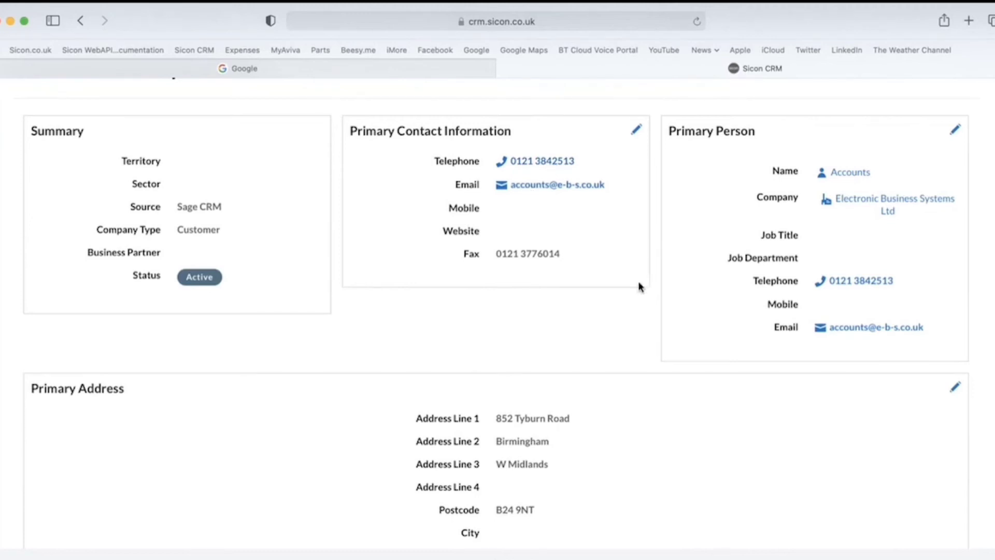
scroll(653, 284, down, 5)
scroll(658, 282, down, 9)
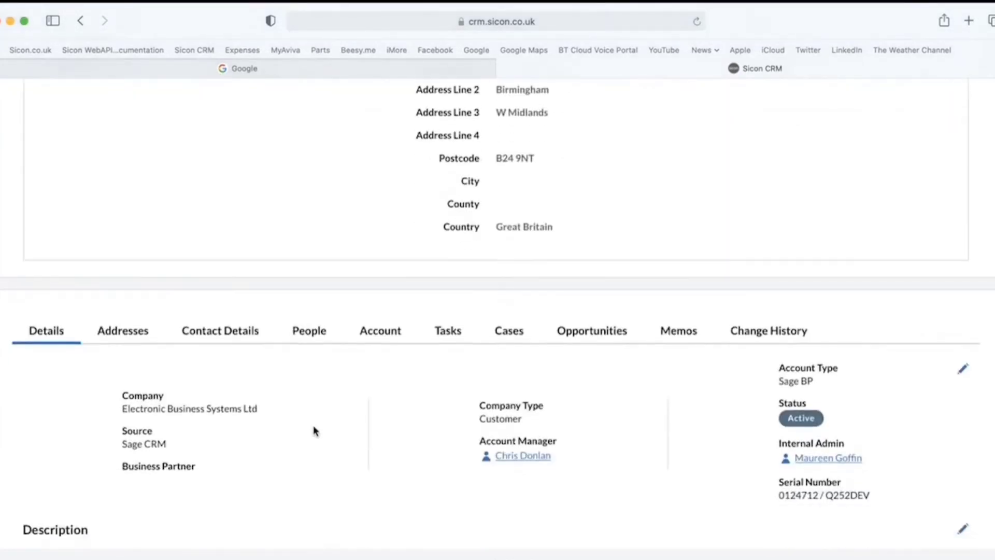
click(218, 329)
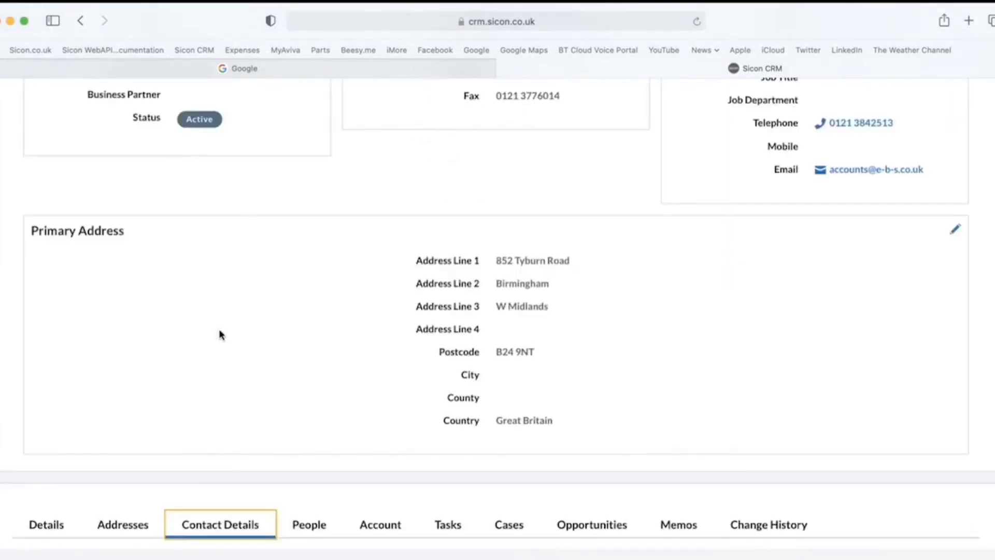
click(315, 533)
scroll(331, 480, down, 16)
scroll(295, 378, up, 7)
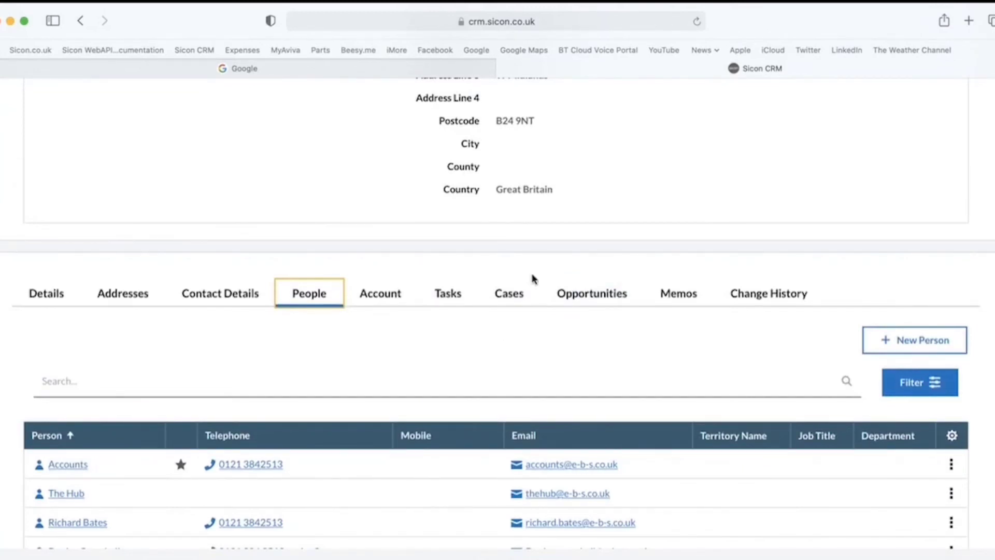
scroll(349, 200, up, 9)
Step: Search people by the contact's surname and review the record of the match at Electronic Business Systems Ltd
mouse_move(278, 101)
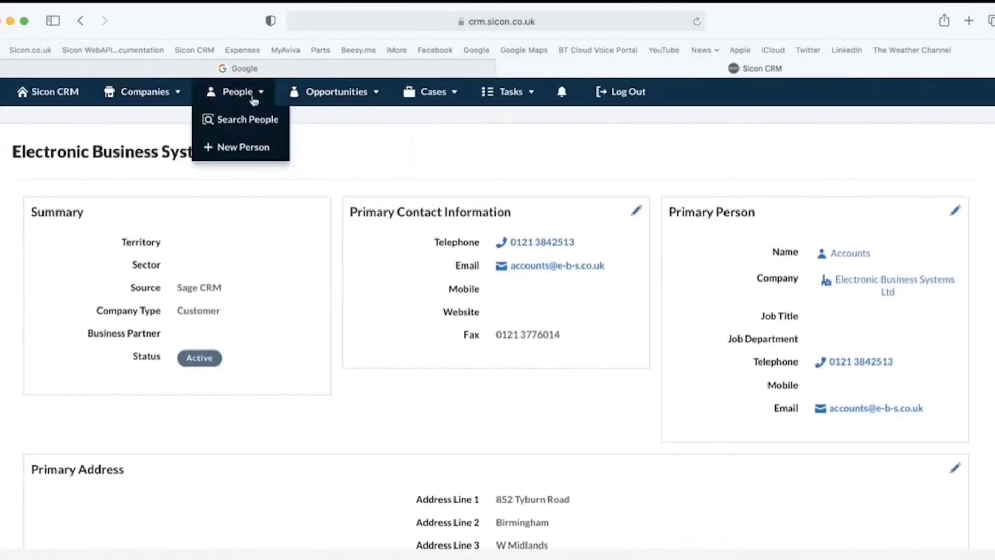
click(249, 118)
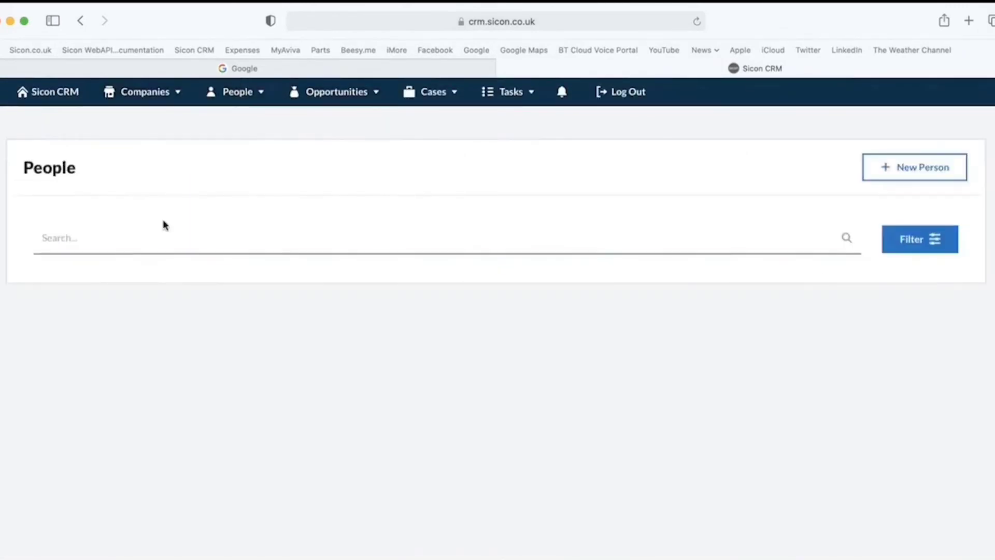
click(150, 235)
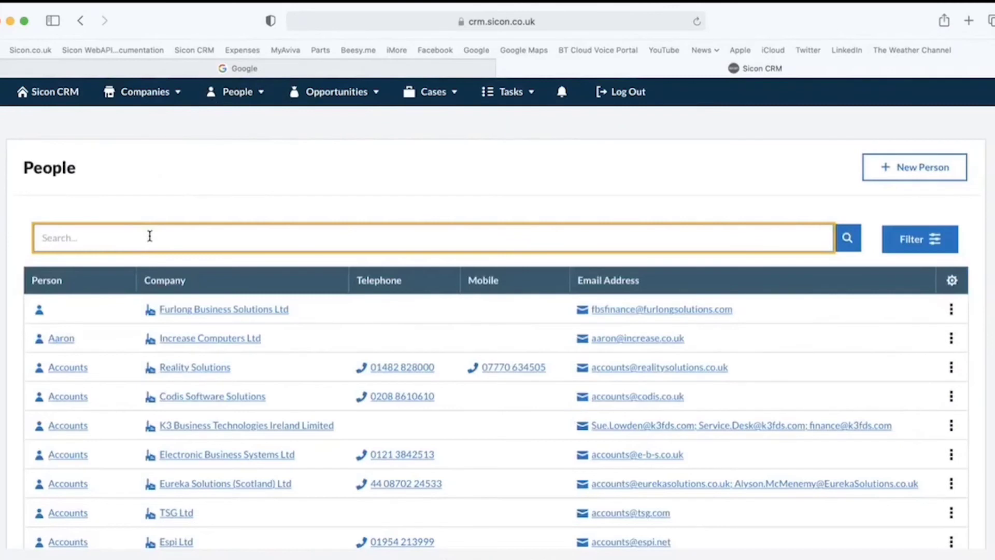
text(tolley)
key(Return)
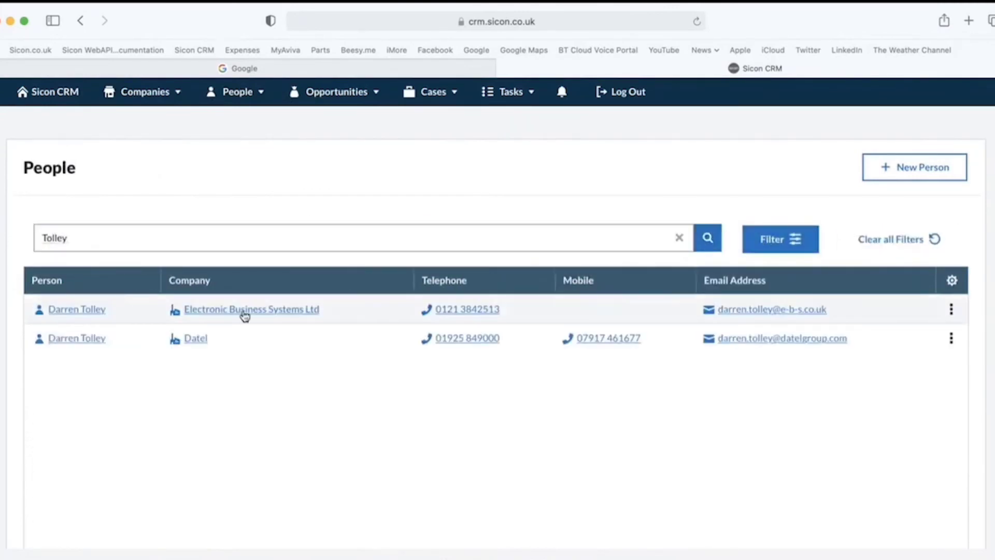
click(100, 311)
scroll(377, 376, down, 5)
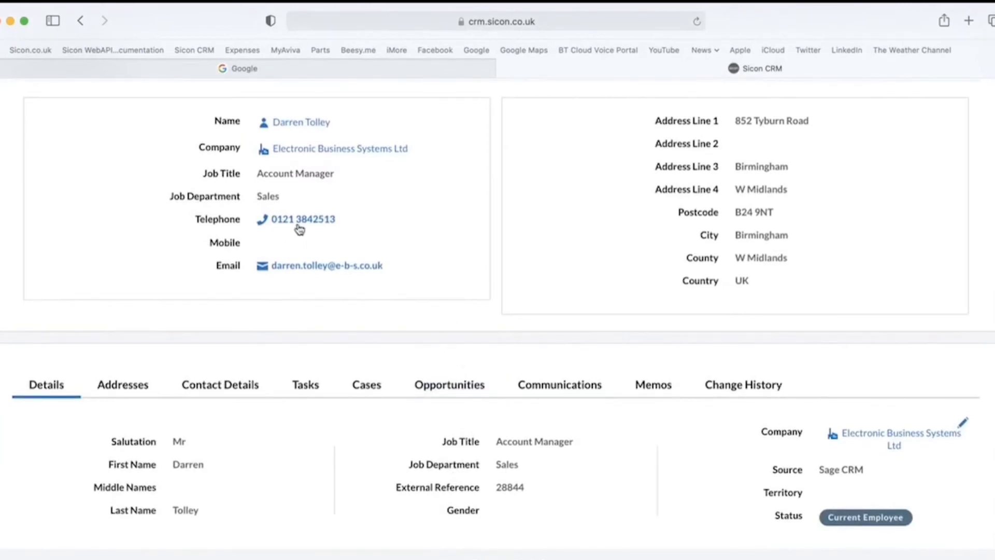
scroll(440, 241, up, 4)
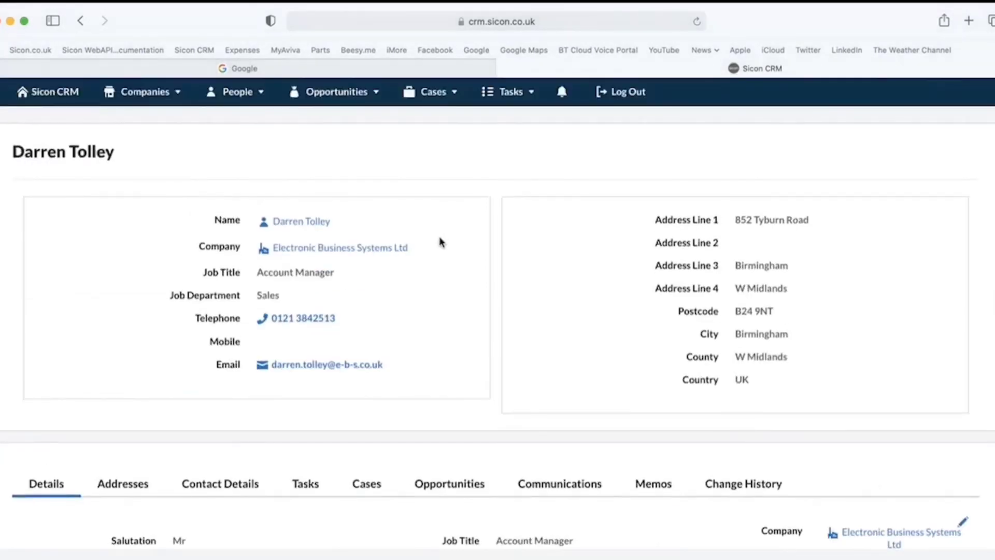
scroll(440, 241, down, 4)
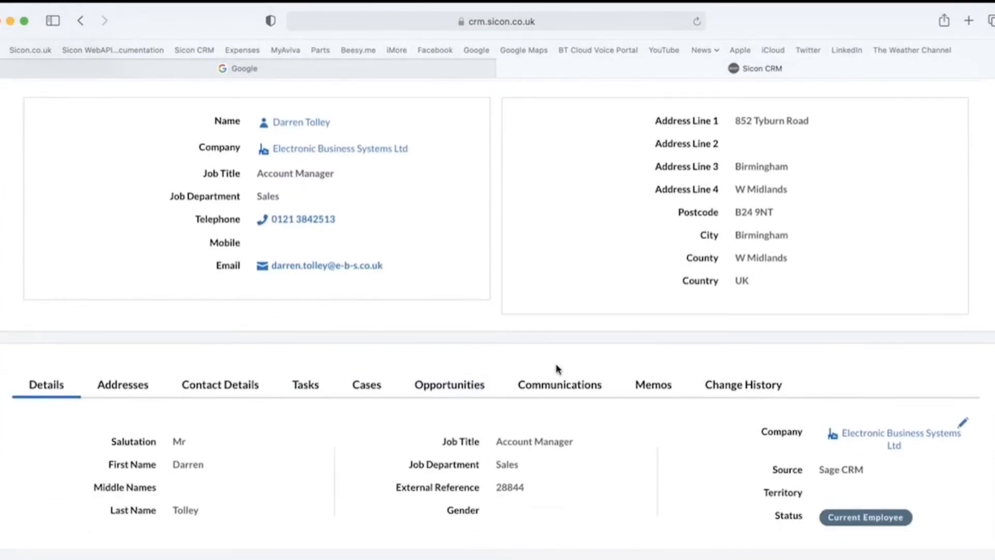
scroll(435, 191, up, 4)
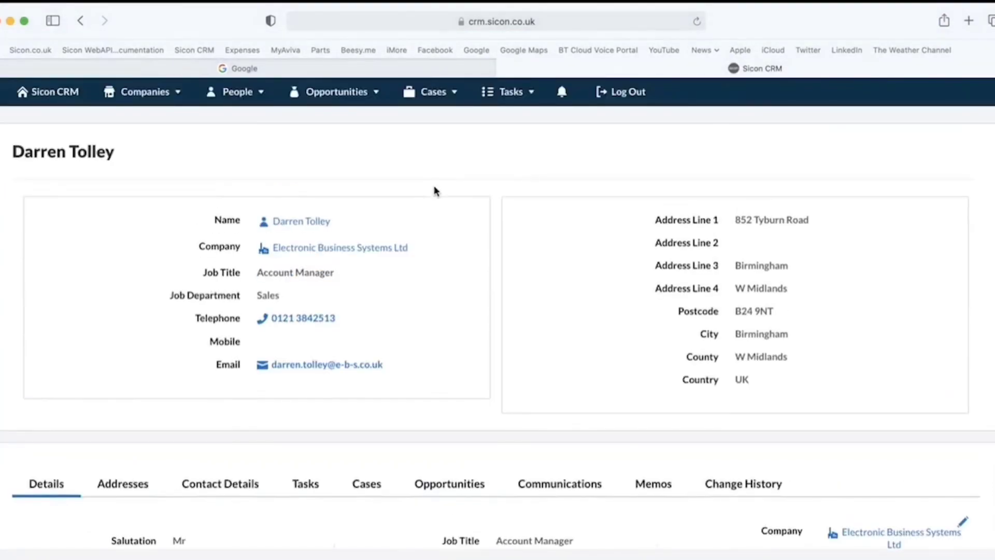
Step: View the blank new opportunity form, cancel it without saving, and start a new task
click(345, 96)
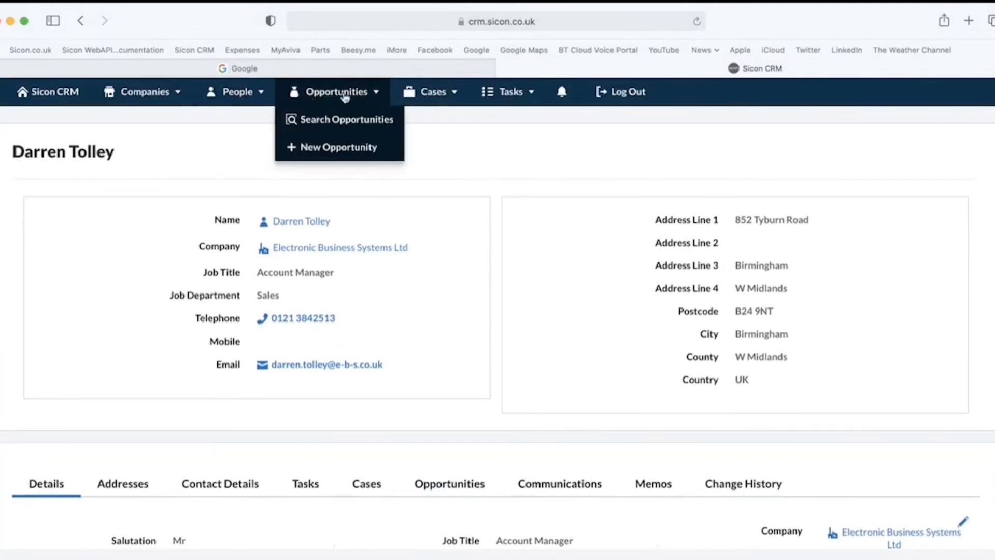
click(339, 149)
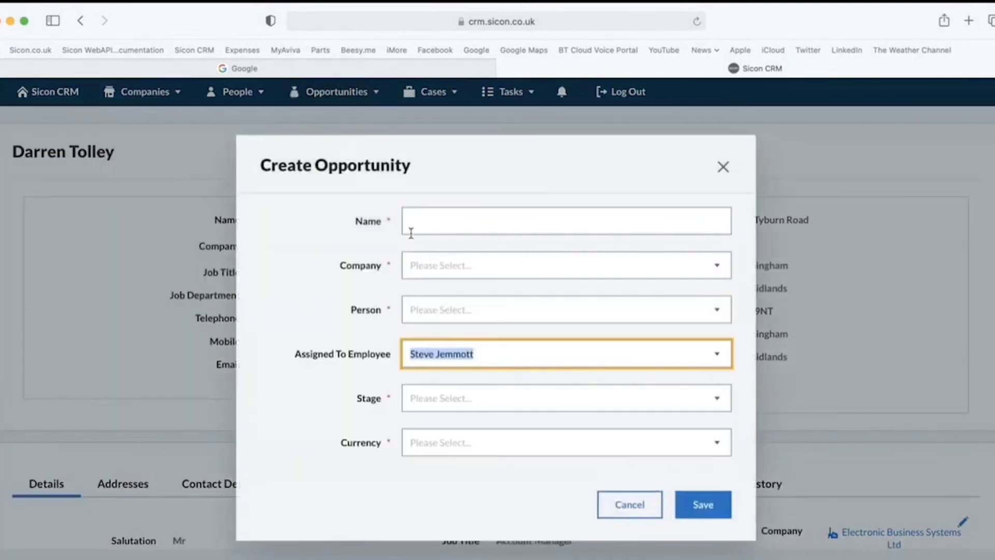
click(603, 507)
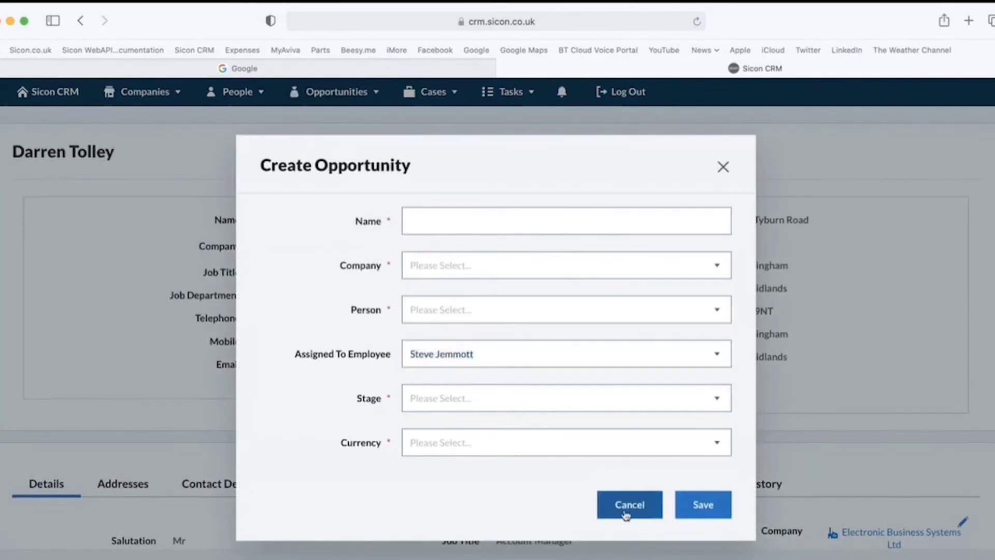
mouse_move(515, 96)
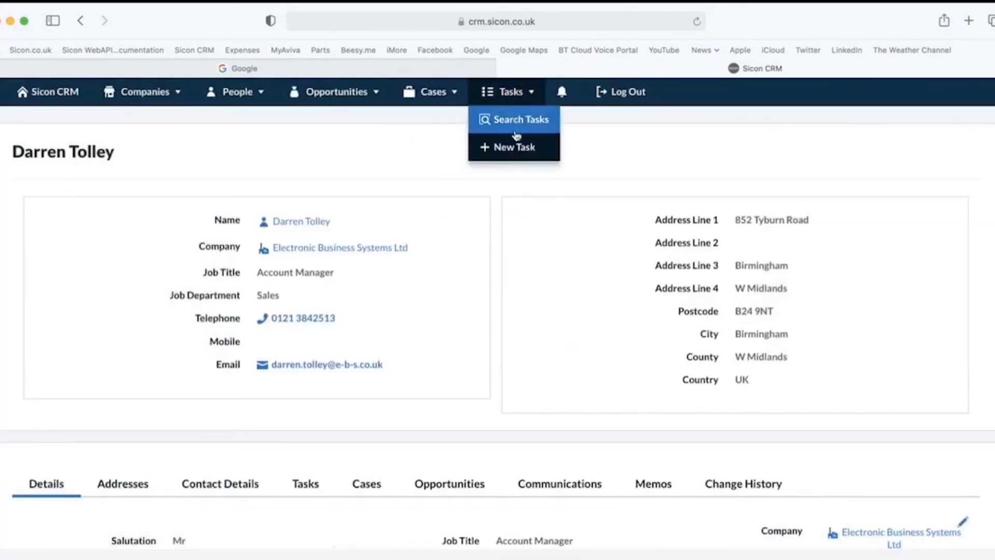
click(515, 148)
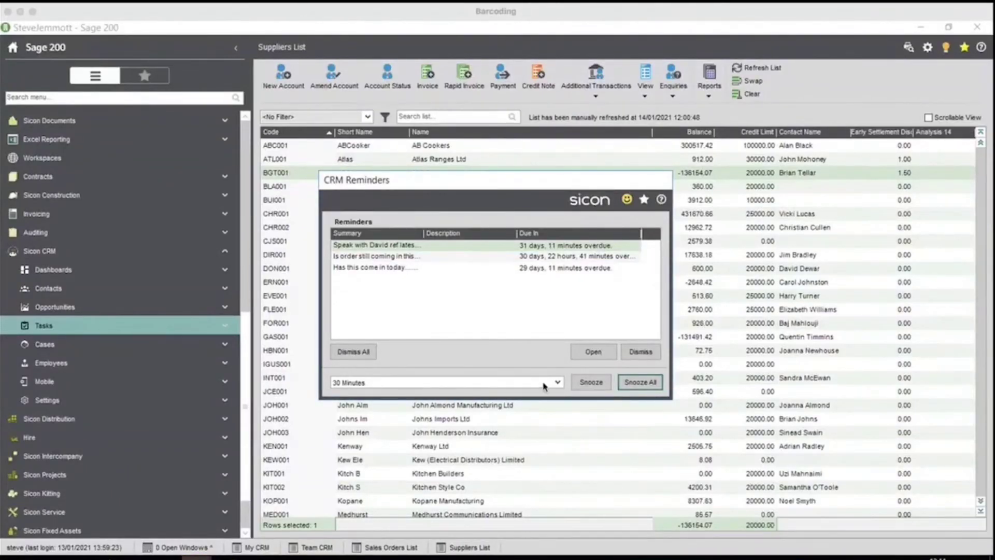
Step: Switch to the Sage 200 session and snooze all CRM reminders for 30 minutes
click(460, 293)
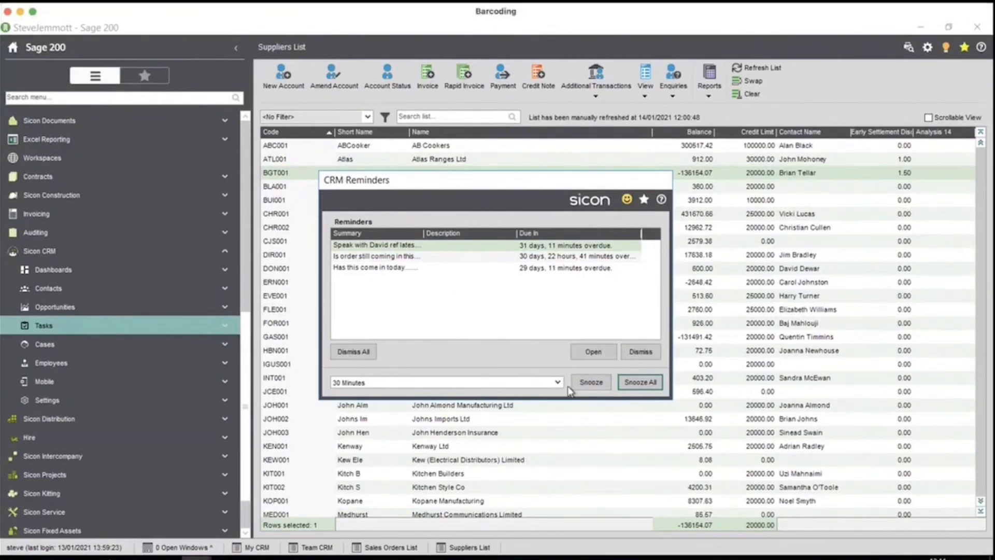
click(641, 382)
click(516, 340)
click(520, 351)
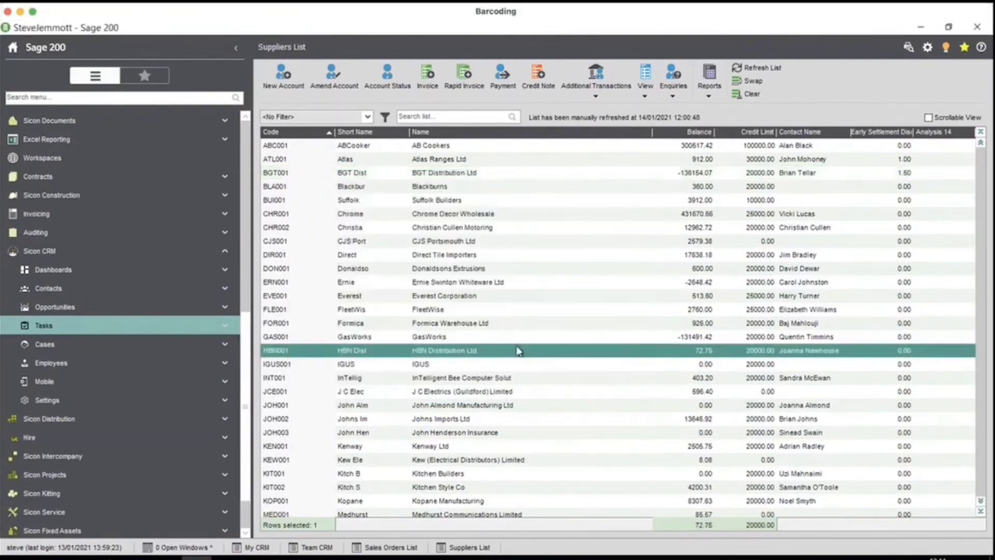
Step: Find the company "abbey" through the Sicon CRM tray shortcuts, close the search, and review the available shortcuts again
click(879, 558)
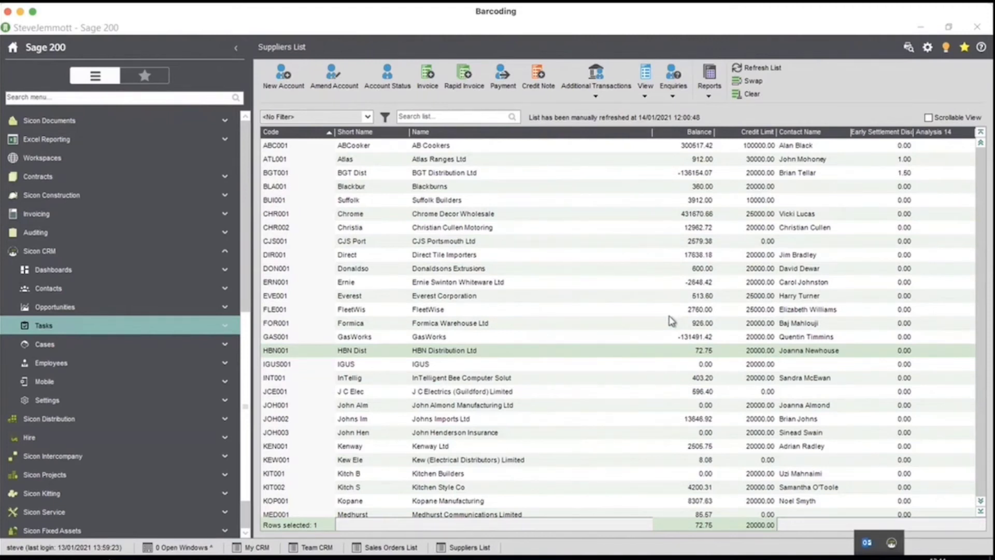
right_click(891, 544)
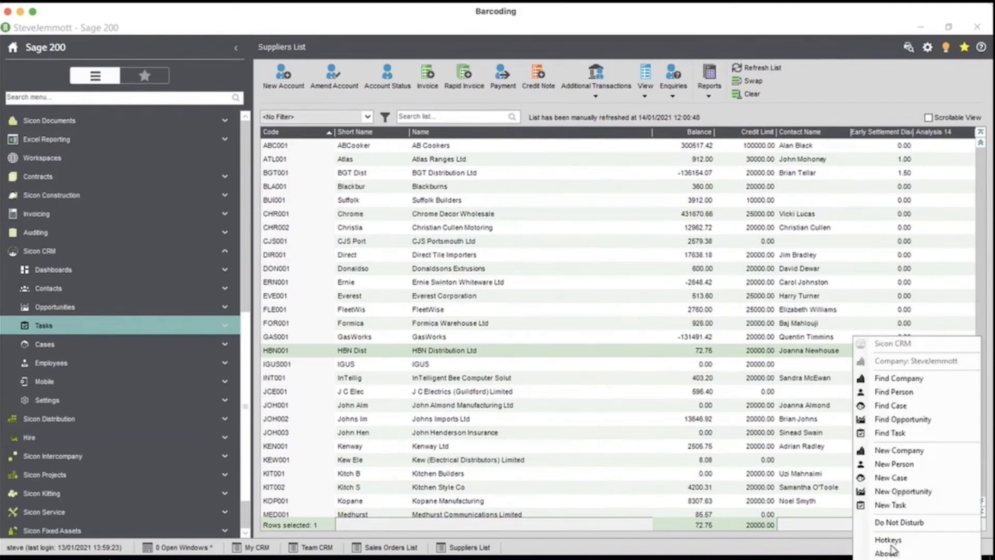
click(915, 384)
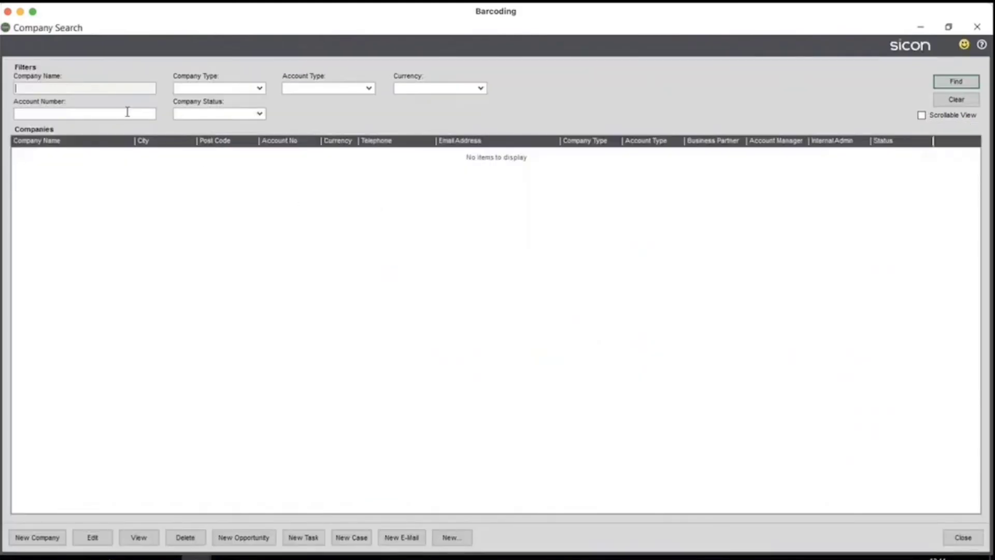
text(abbey)
key(Return)
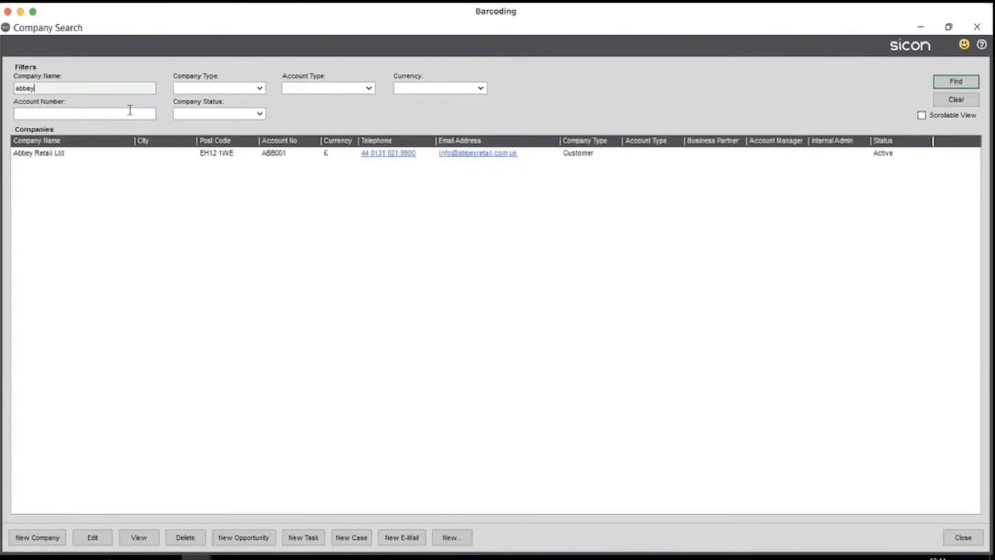
click(51, 153)
click(959, 539)
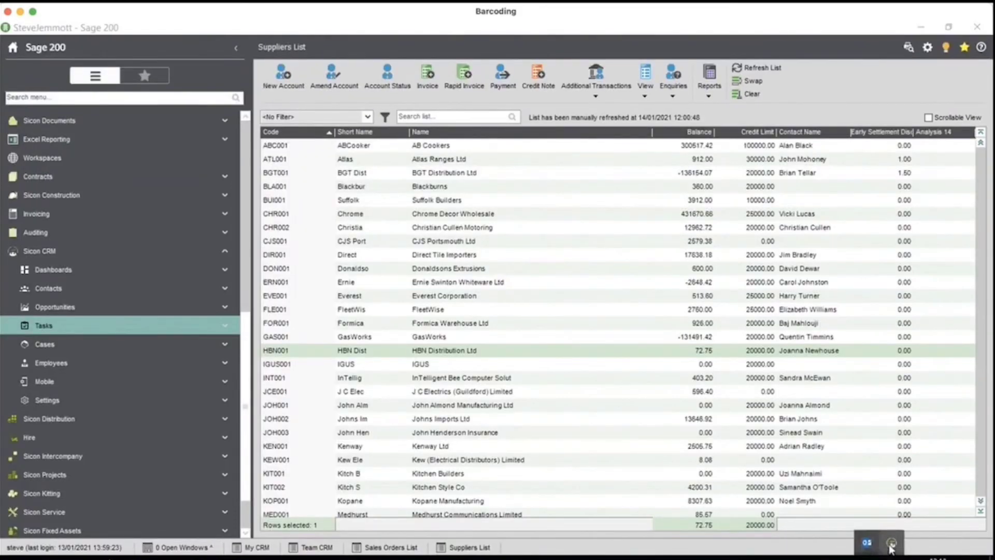
right_click(891, 542)
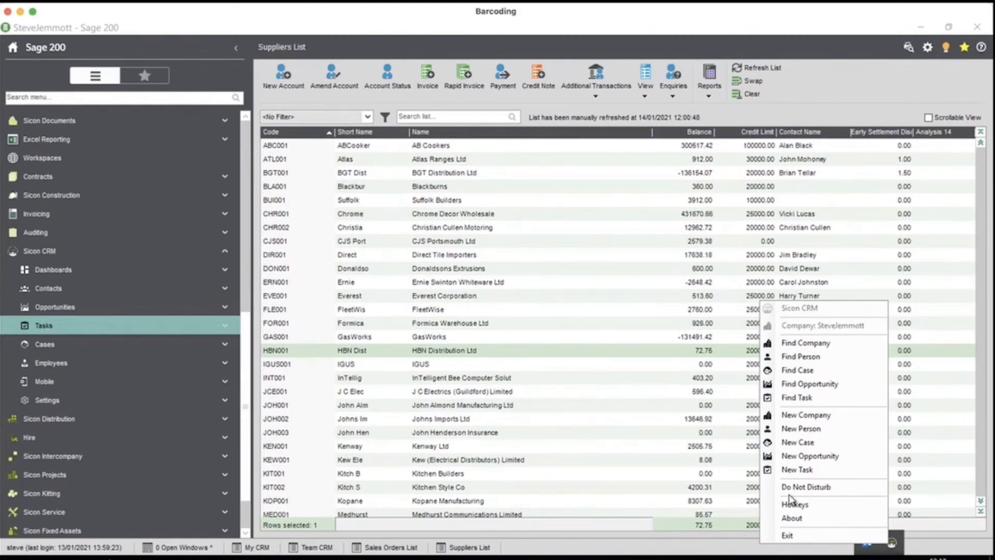
click(653, 434)
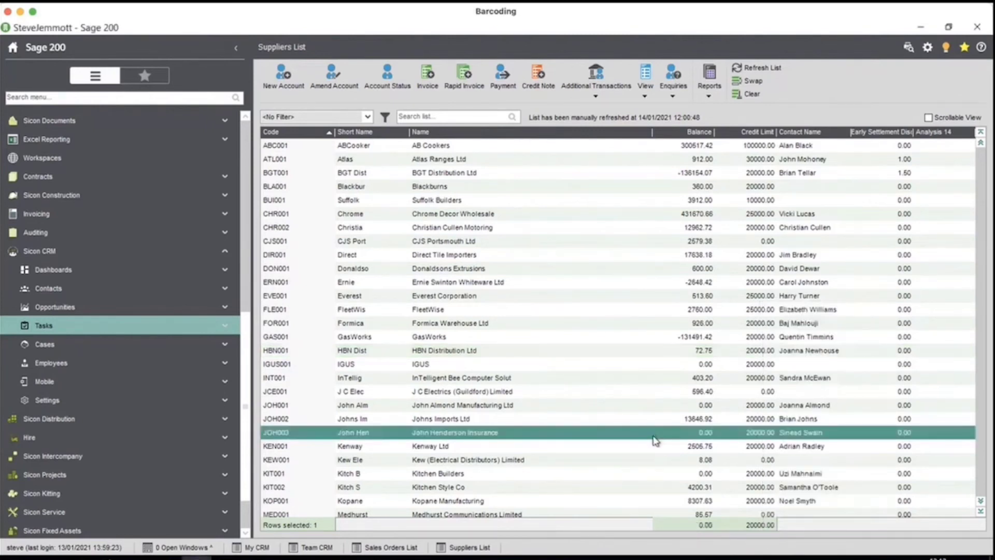
Step: Open the Sicon CRM settings and review the employee user levels and permissions and the licence information
click(125, 403)
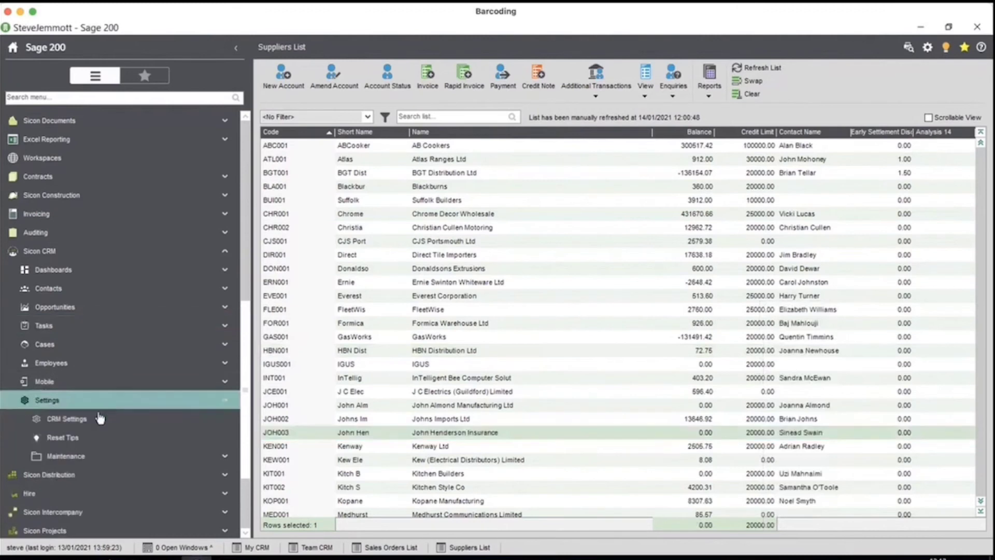
click(99, 418)
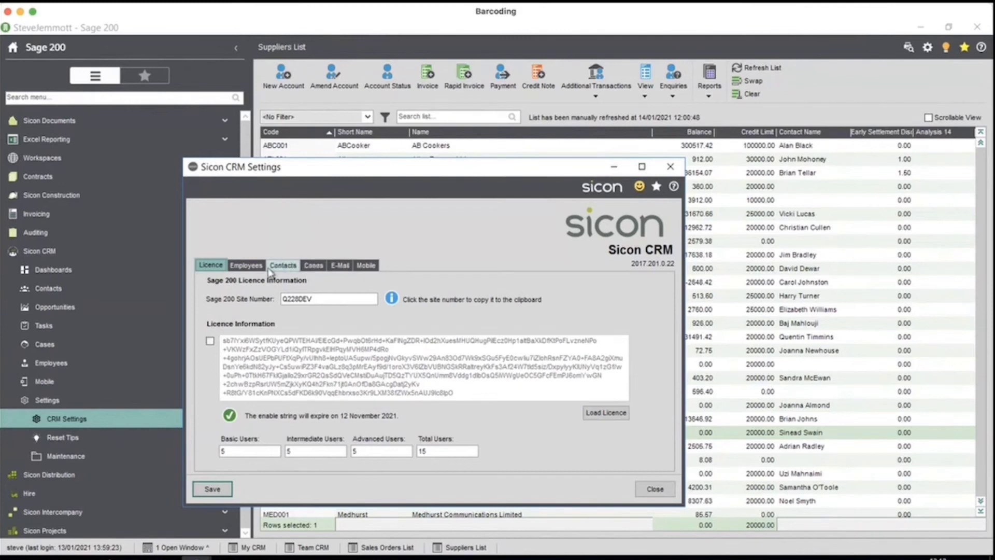
click(248, 265)
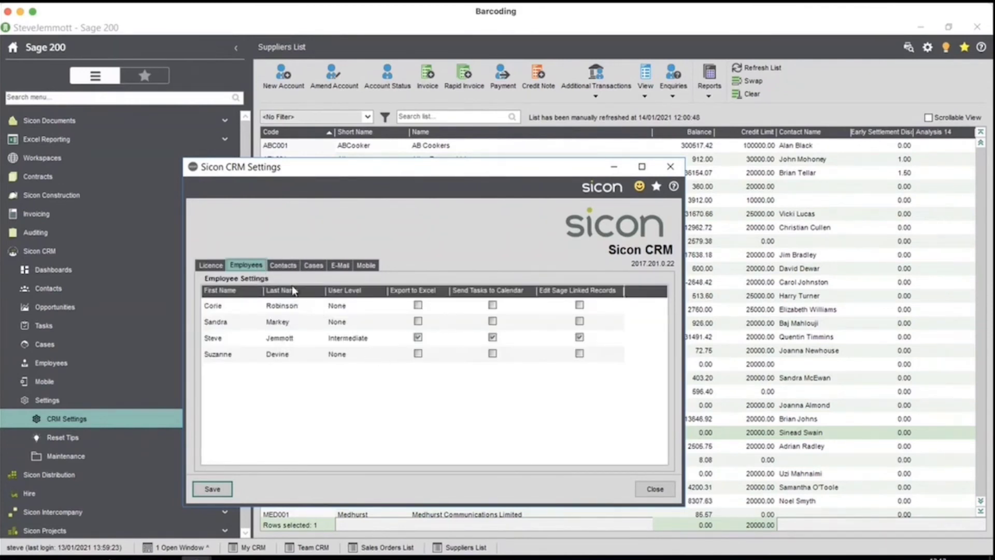
click(213, 266)
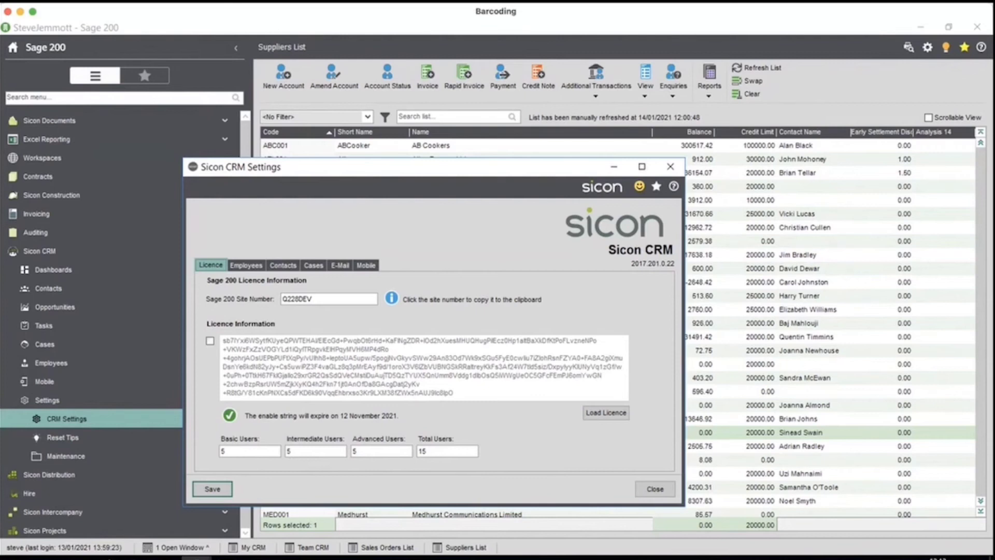
Step: Close the CRM settings and review the migrate, import and export utilities available for CRM contacts
click(655, 489)
click(78, 405)
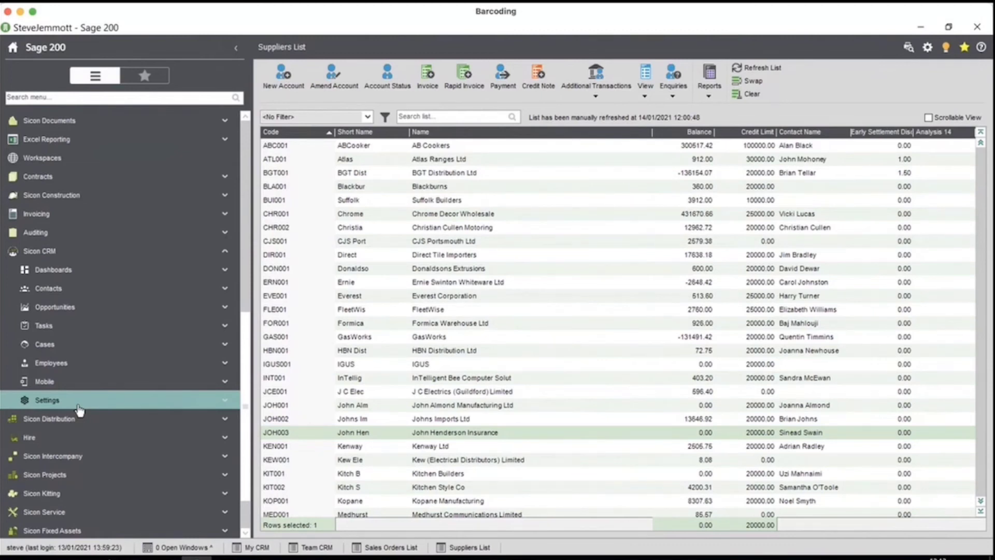
click(60, 289)
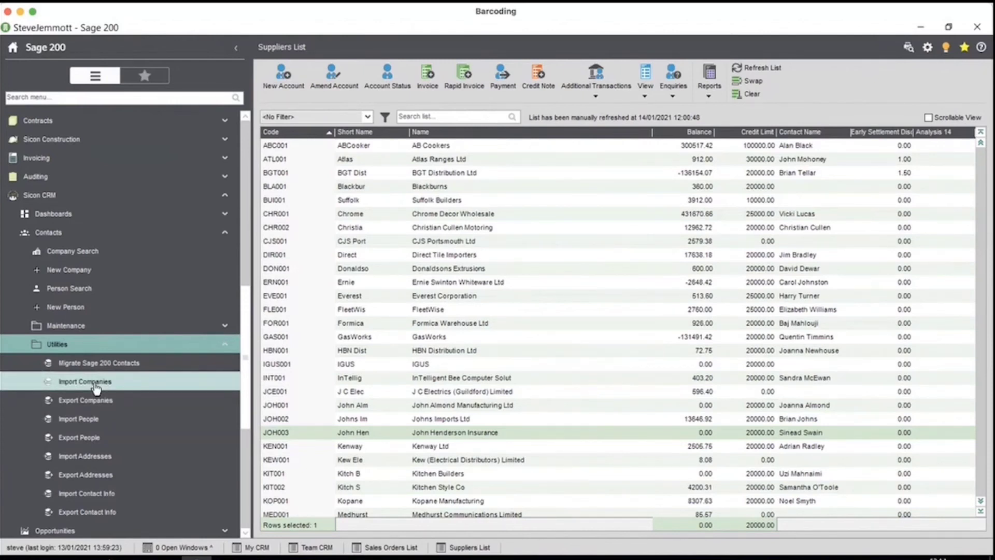
click(60, 344)
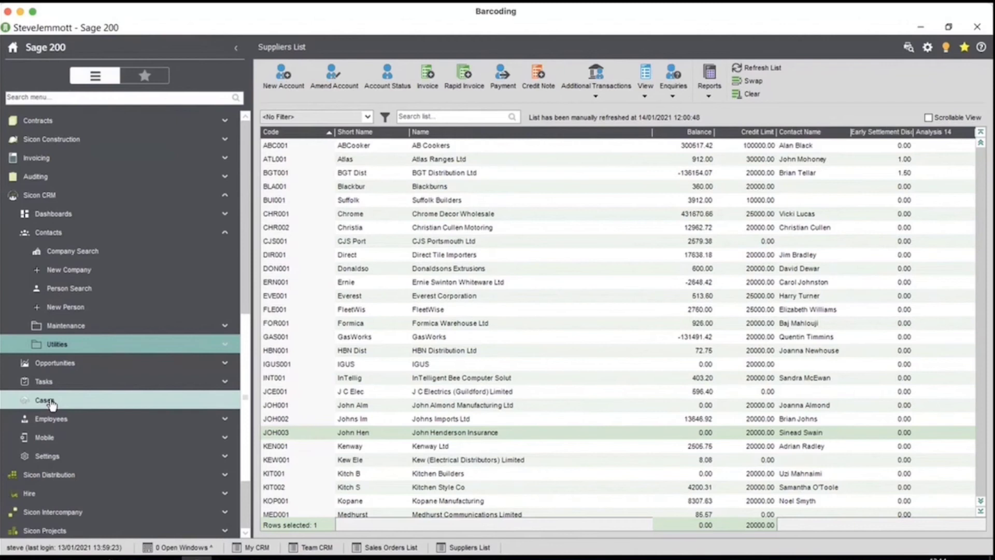
Step: Review the maintenance options for CRM contacts, viewing the Sources list and closing it again
click(70, 328)
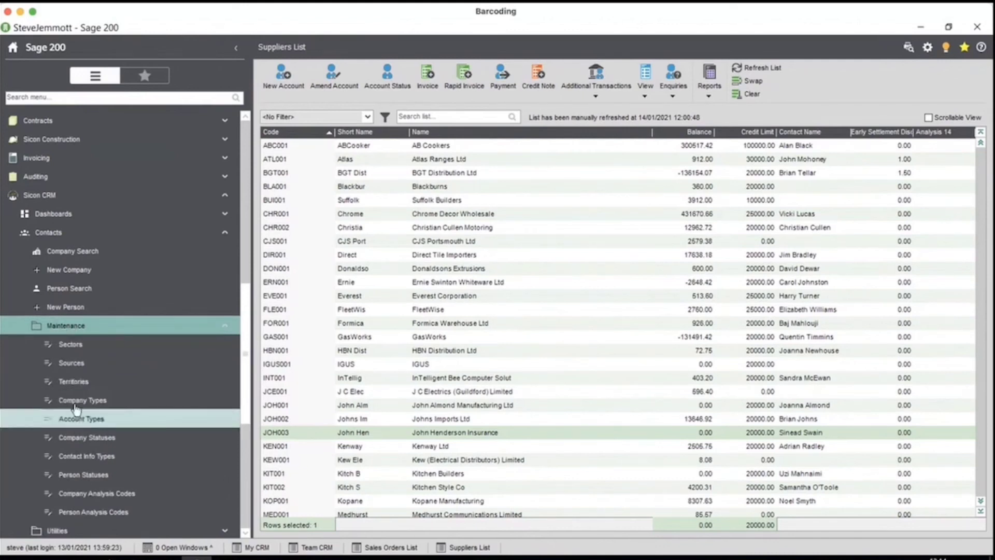
click(79, 363)
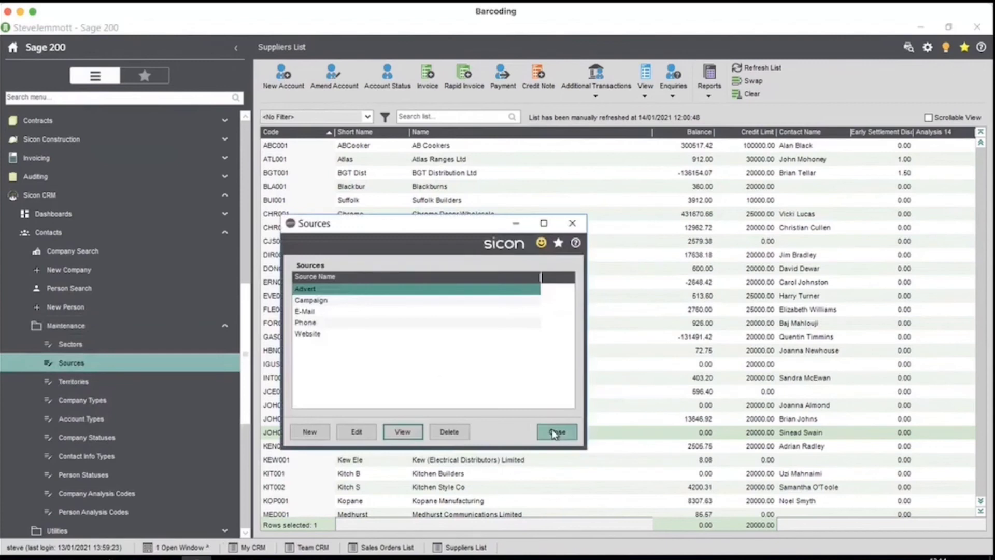
click(555, 434)
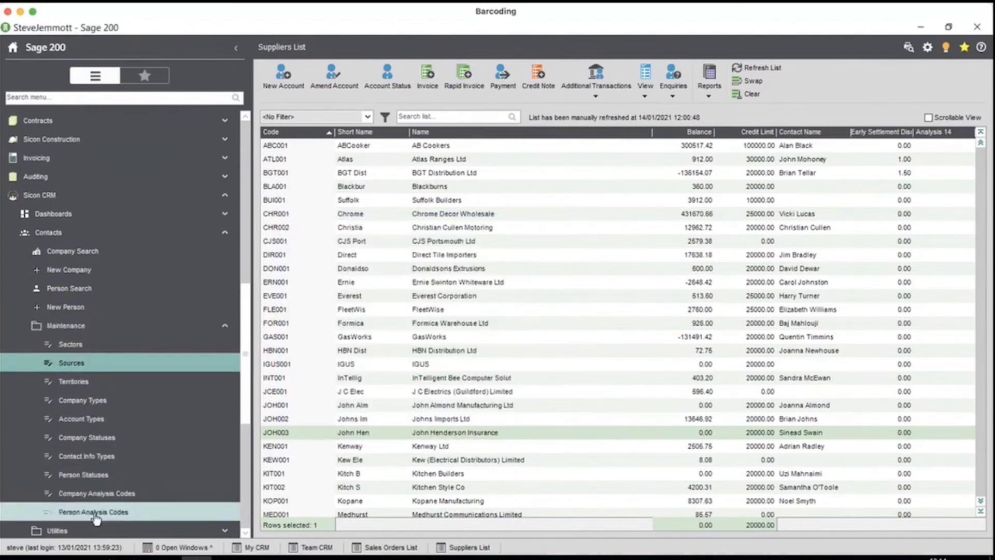
Step: Review the company analysis codes and the data types offered for code 1, leaving the code disabled and closing without saving
click(97, 493)
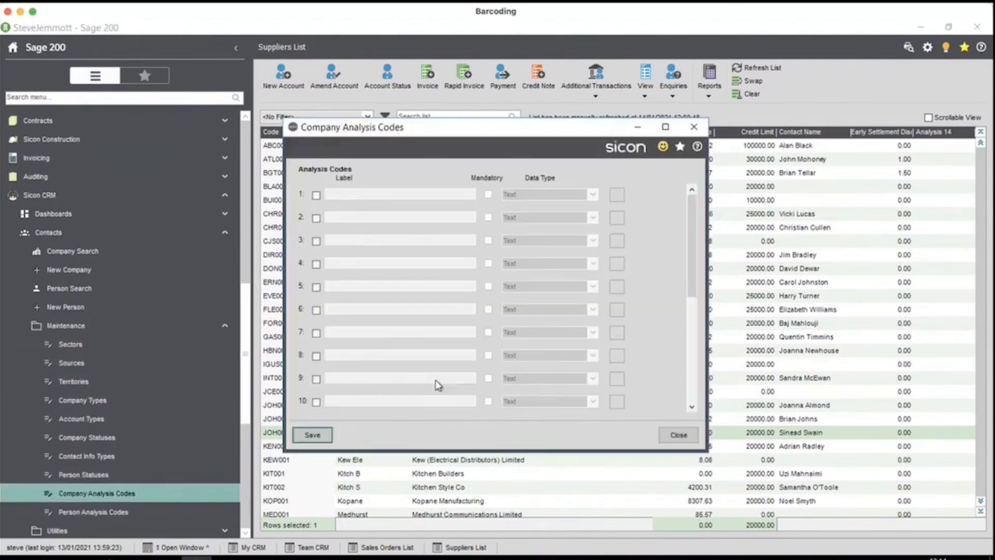
drag(689, 272, 691, 235)
click(316, 195)
click(593, 195)
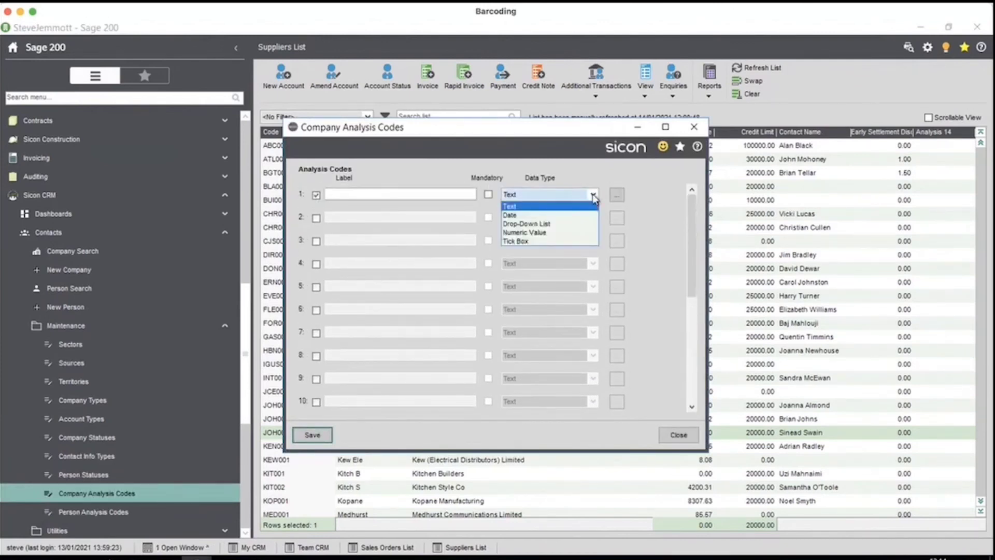
click(678, 225)
click(316, 195)
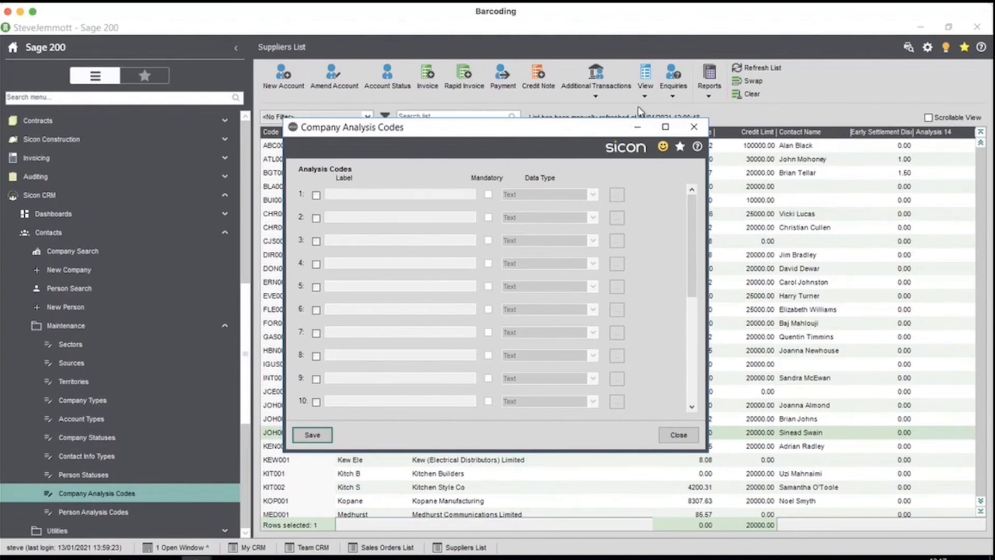
click(685, 440)
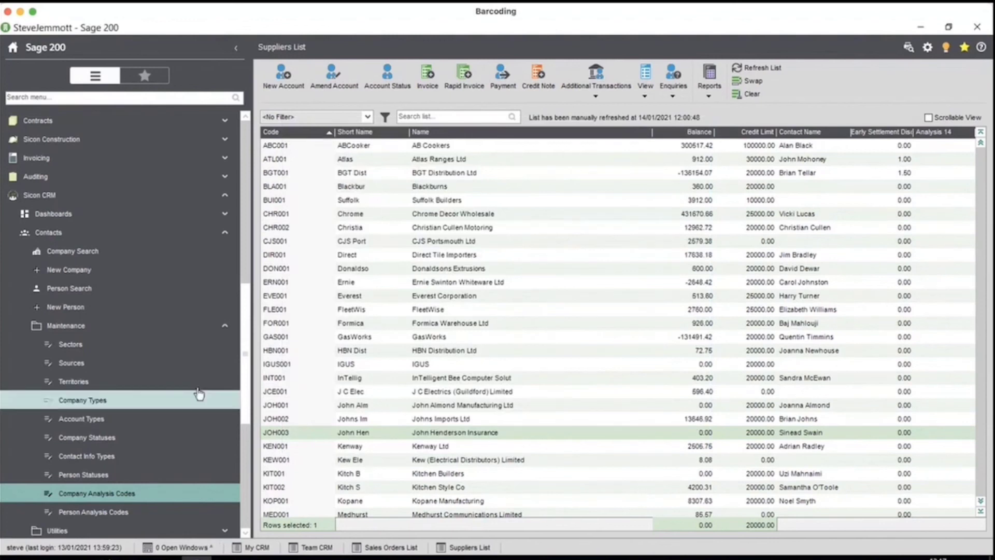
Step: Open a blank new company record from the company search and view the available company types without choosing one
click(78, 252)
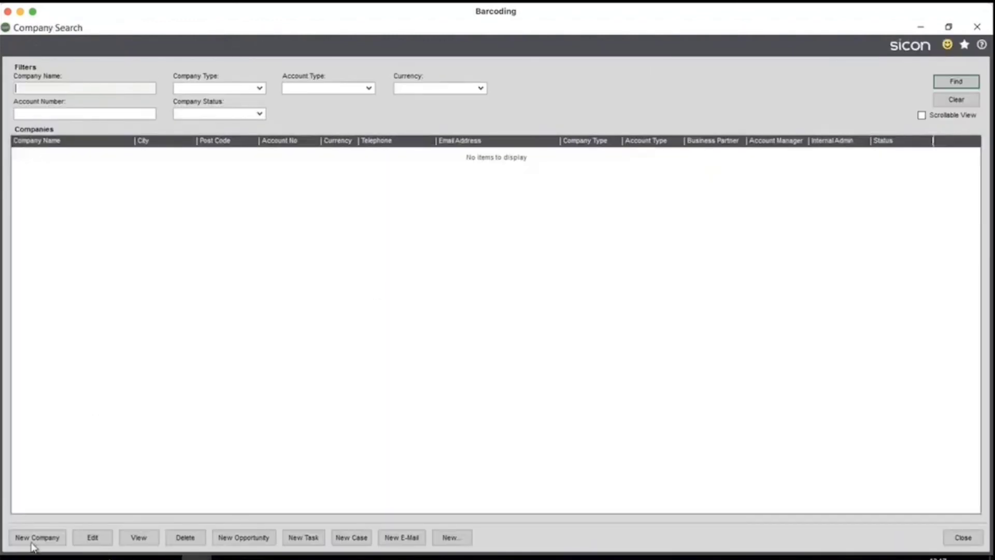
click(32, 537)
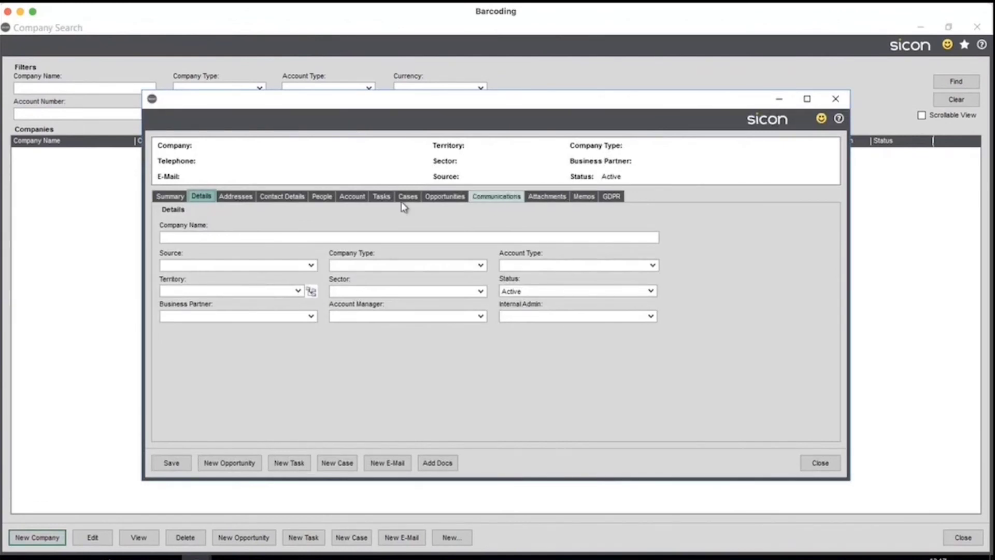
click(334, 236)
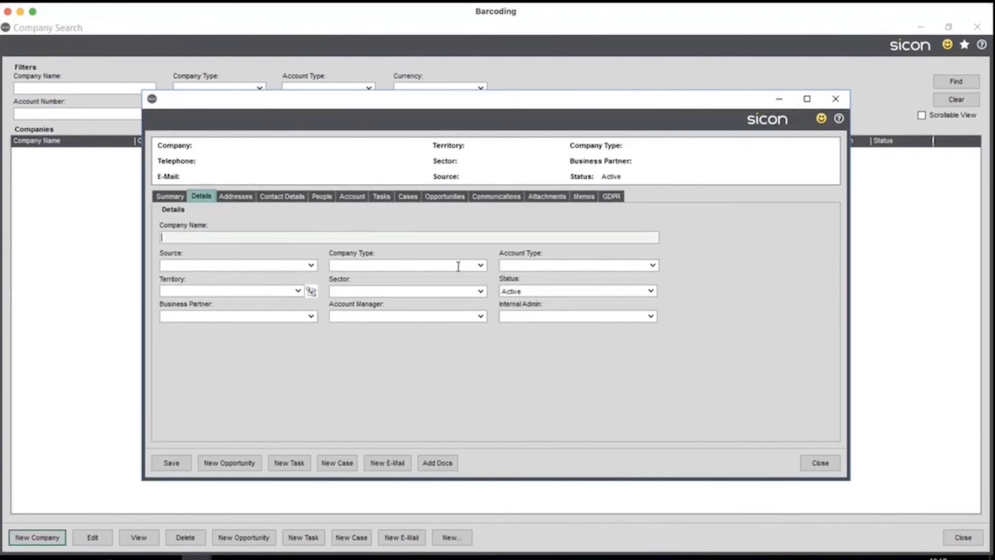
click(481, 265)
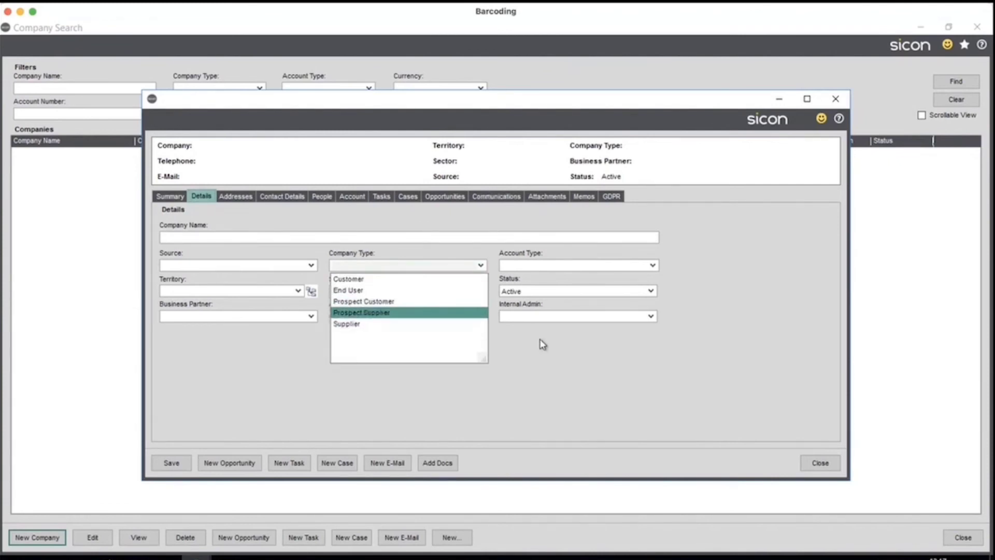
click(384, 266)
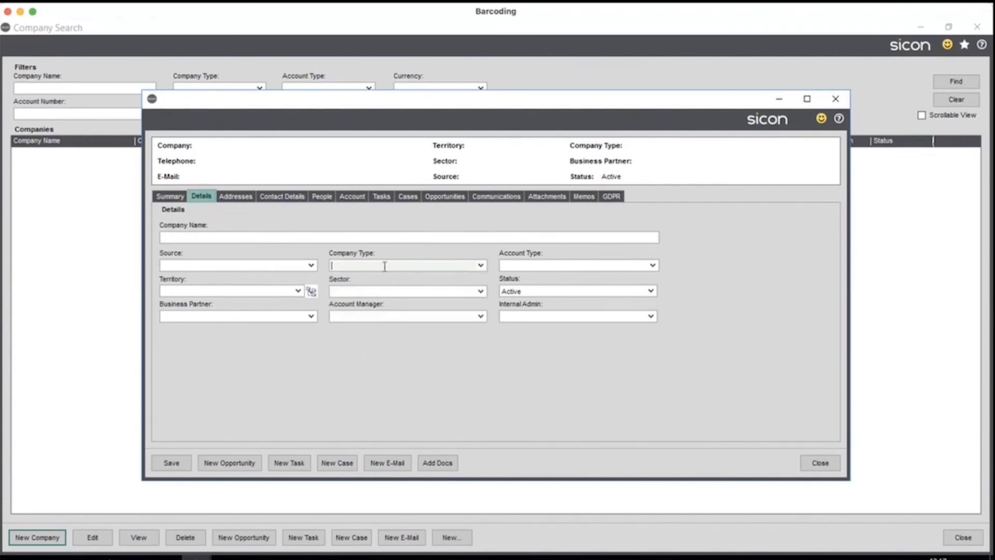
Step: View the blank company's addresses and contact details, and close both the record and the company search without saving
click(231, 197)
click(271, 199)
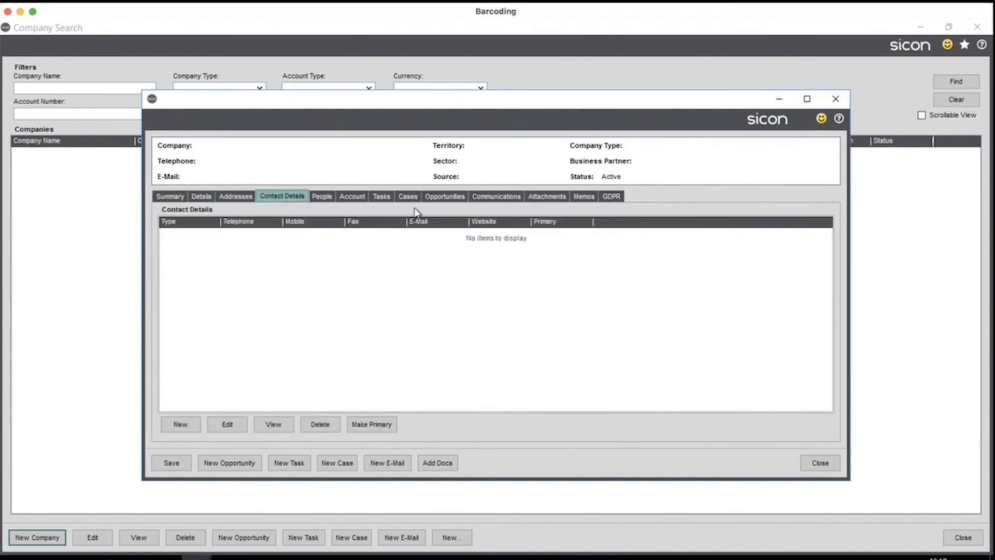
click(822, 462)
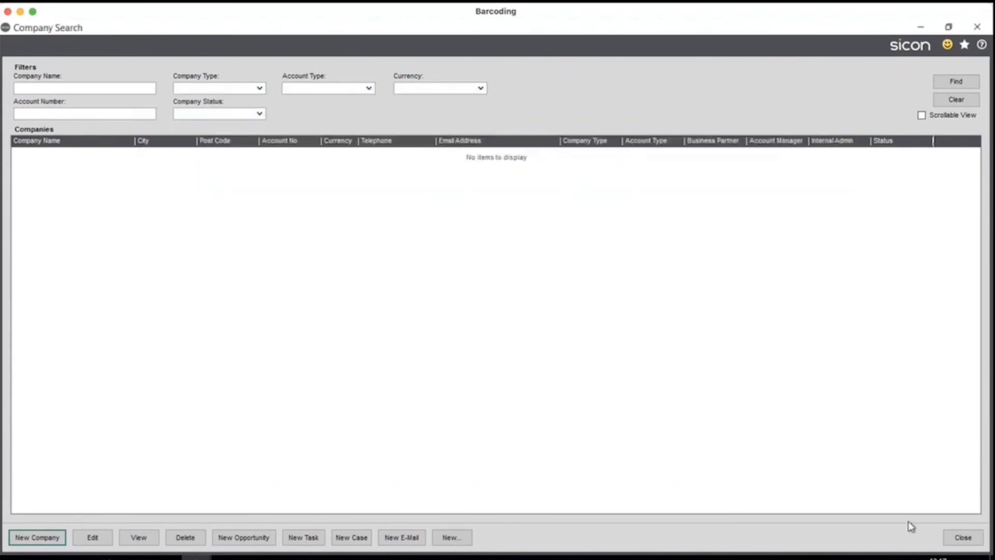
click(962, 537)
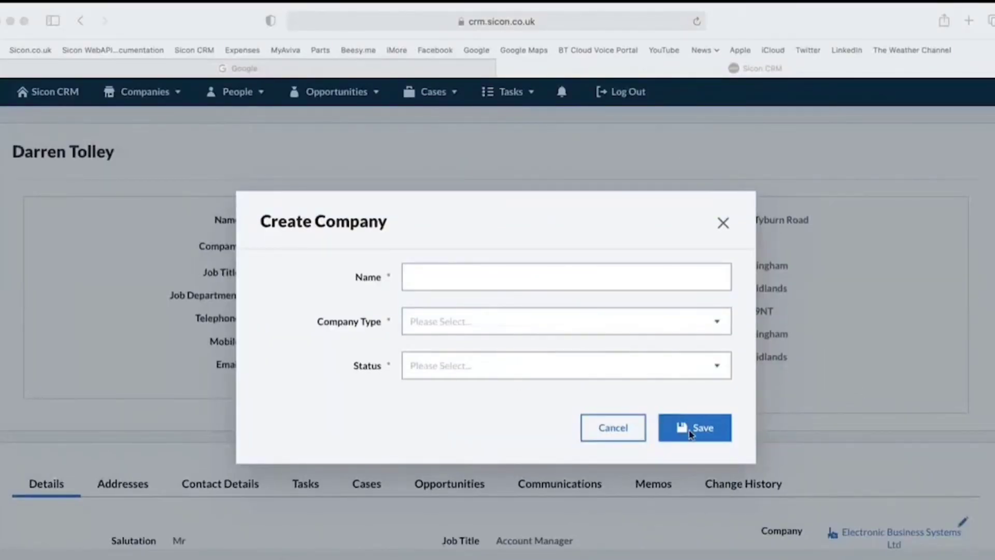
Step: Try Customer as the company type in the web portal's Create Company form, leaving the name blank, and cancel the form
click(441, 284)
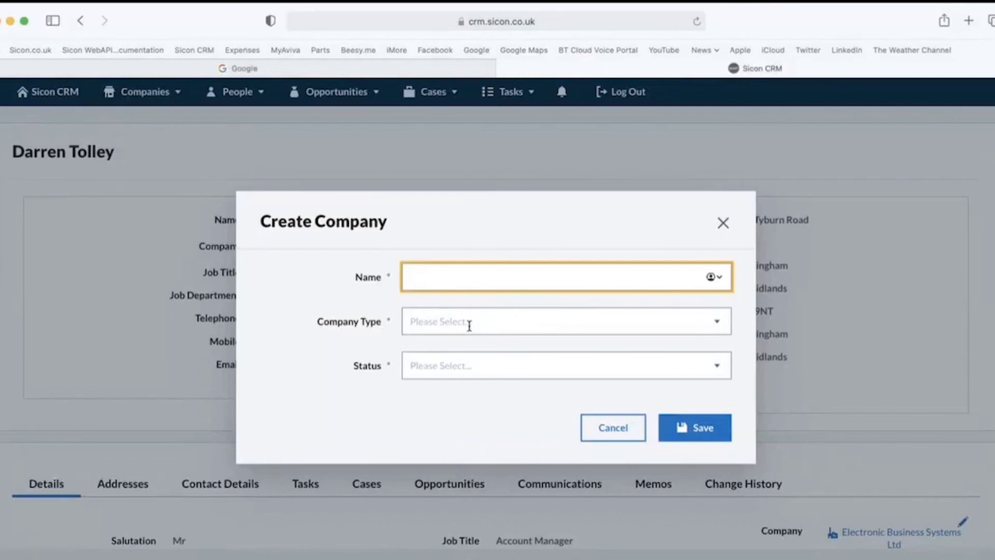
click(715, 325)
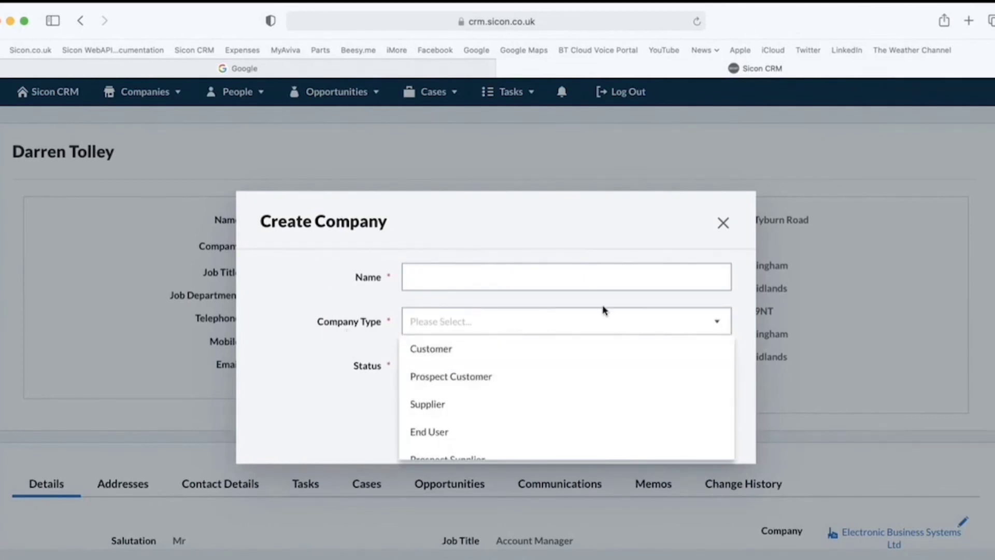
click(515, 355)
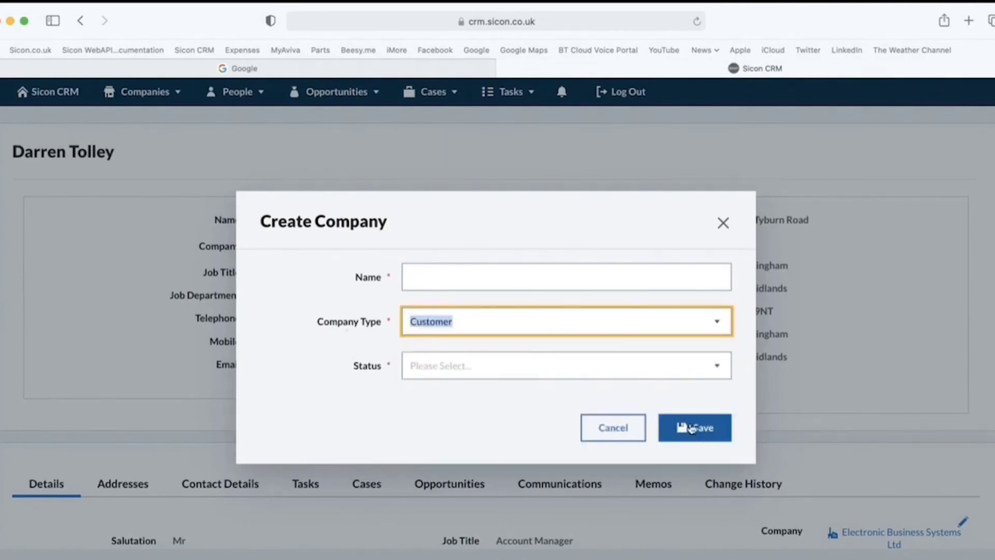
click(633, 433)
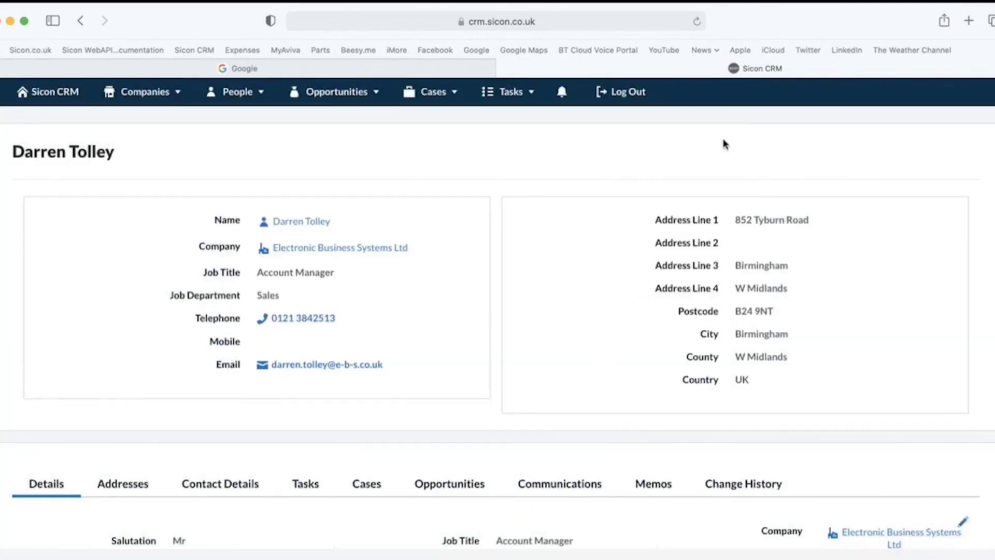